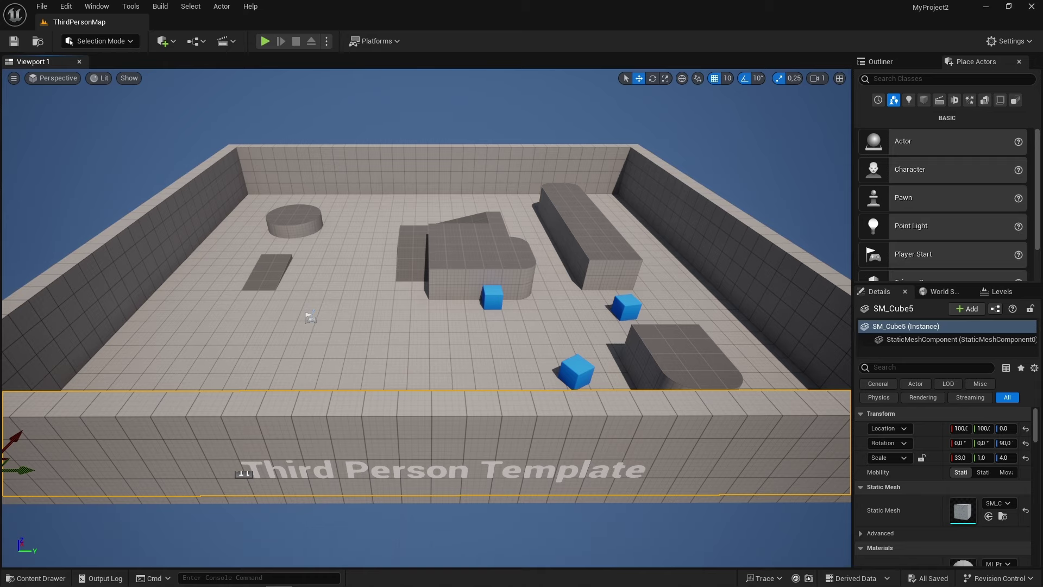
# Step: From the Content Drawer, create an Actor-based Blueprint Class and name it BP_Tuto
pyautogui.click(52, 577)
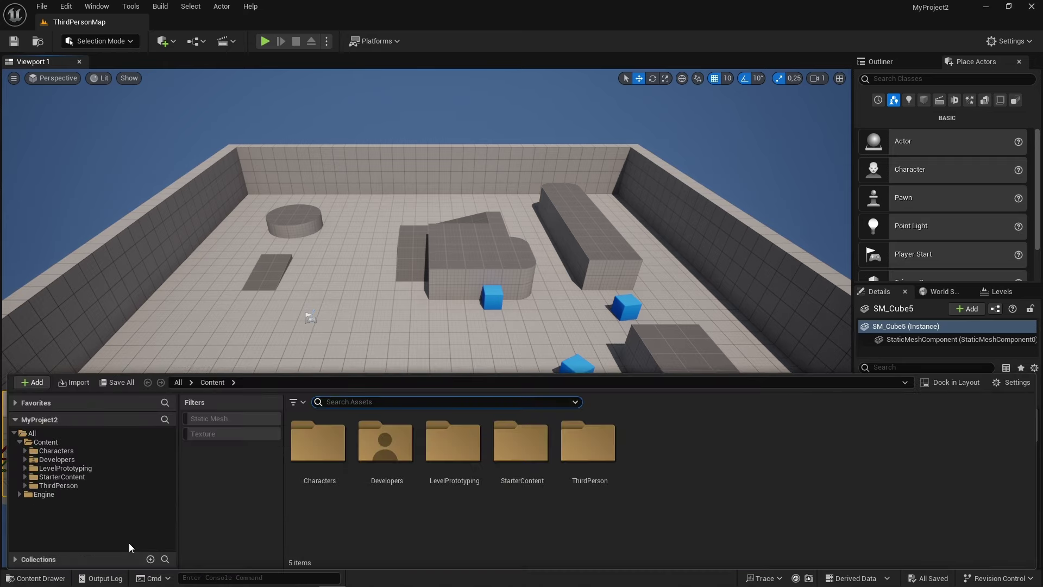
pyautogui.rightClick(690, 448)
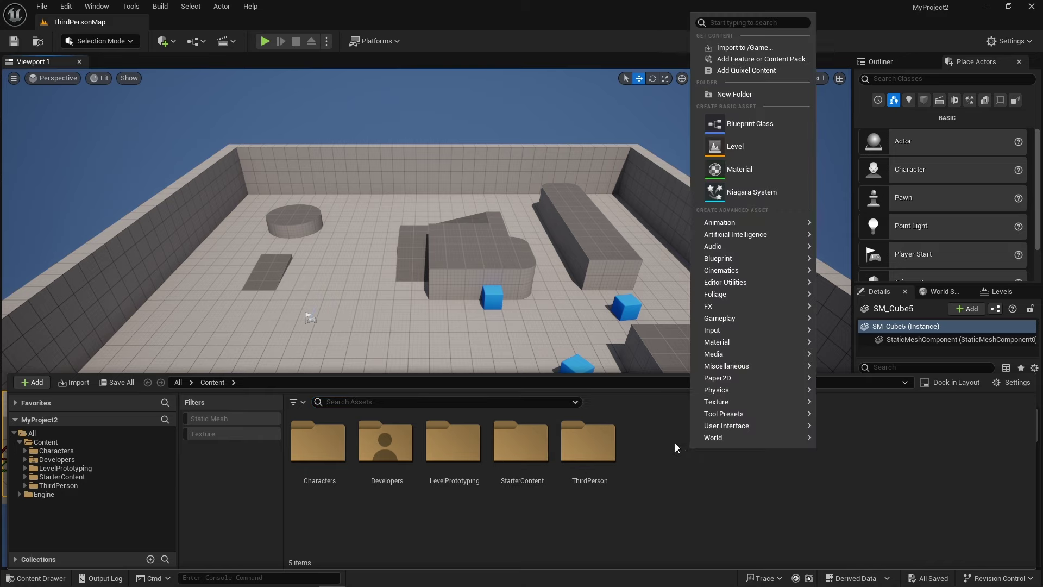
pyautogui.click(685, 465)
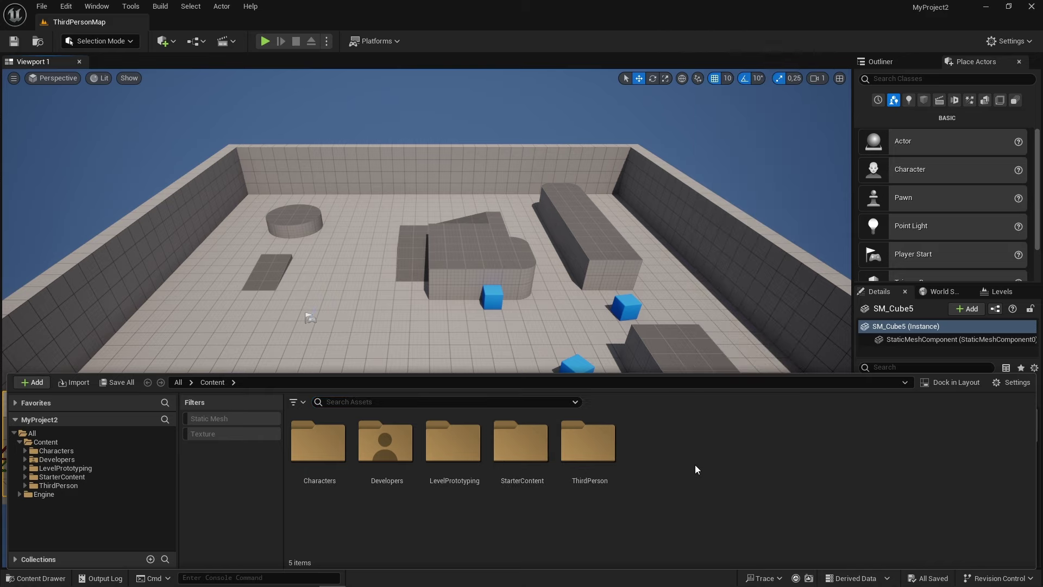
pyautogui.rightClick(693, 464)
pyautogui.moveTo(720, 405)
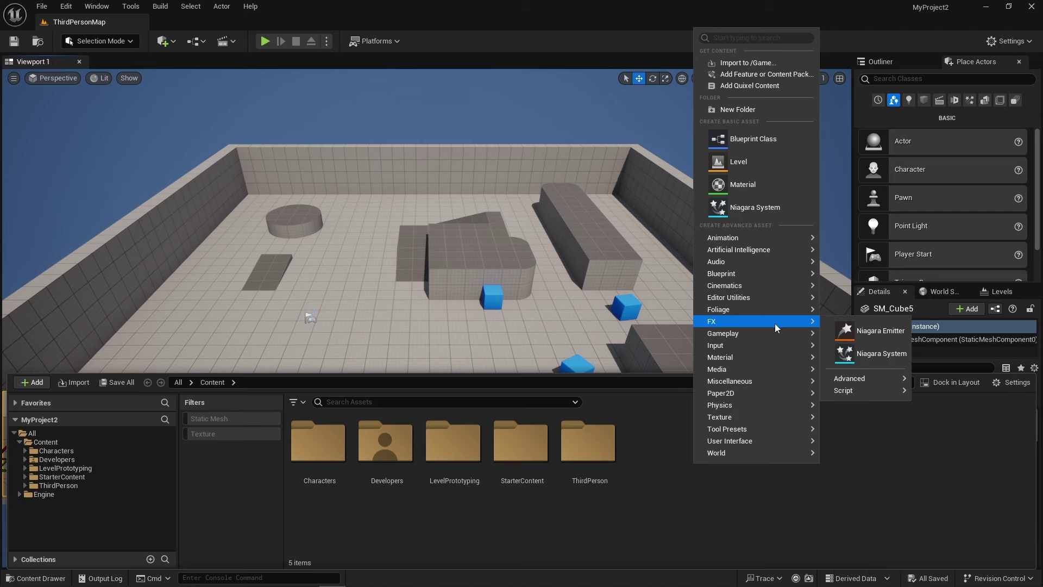
pyautogui.click(784, 139)
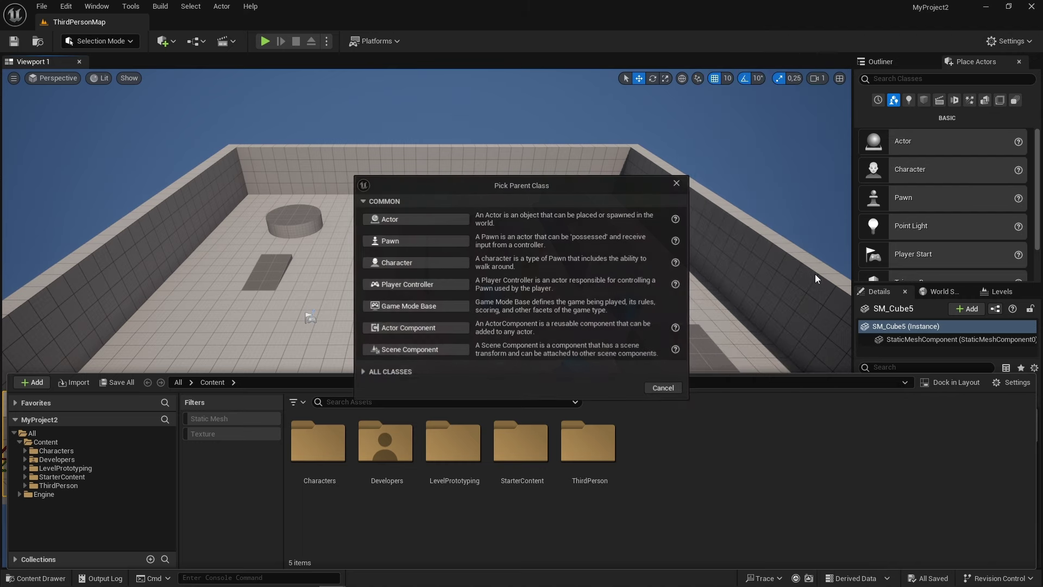
pyautogui.click(435, 219)
pyautogui.write('BP_Tuto')
pyautogui.press('Return')
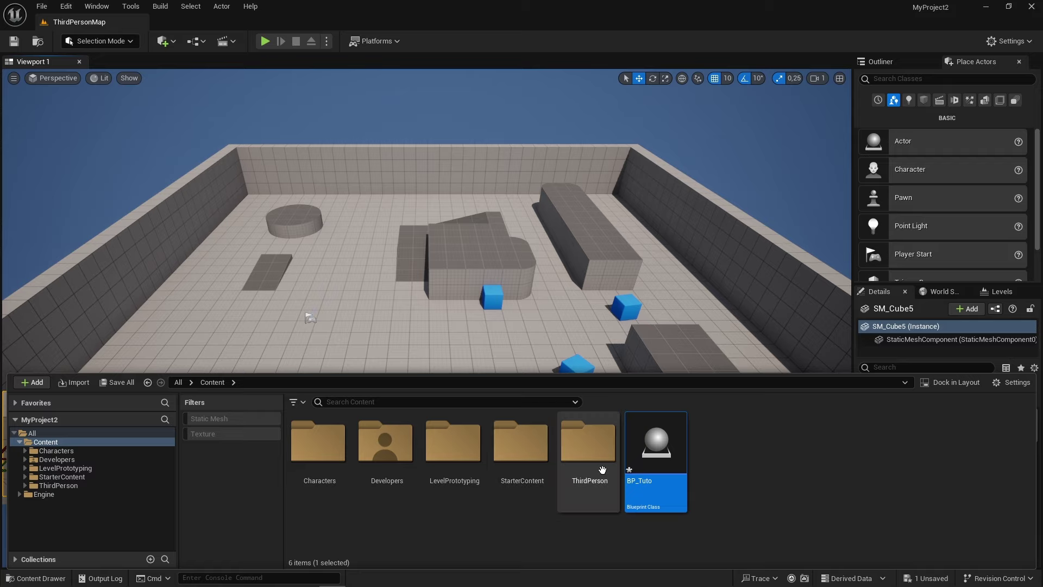
# Step: Open BP_Tuto in the Blueprint editor and clear the component tree selection
pyautogui.doubleClick(666, 450)
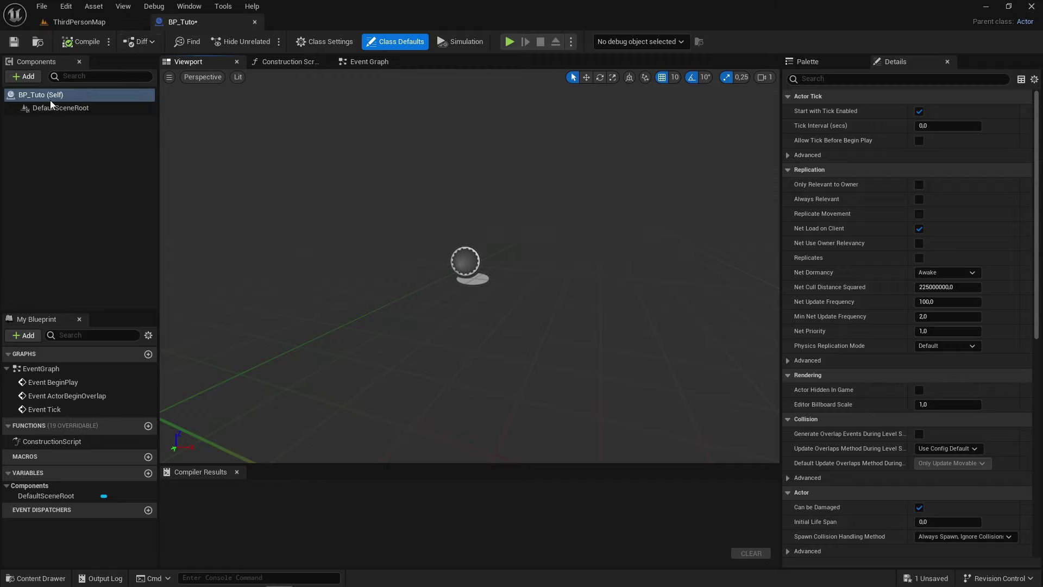
pyautogui.click(129, 171)
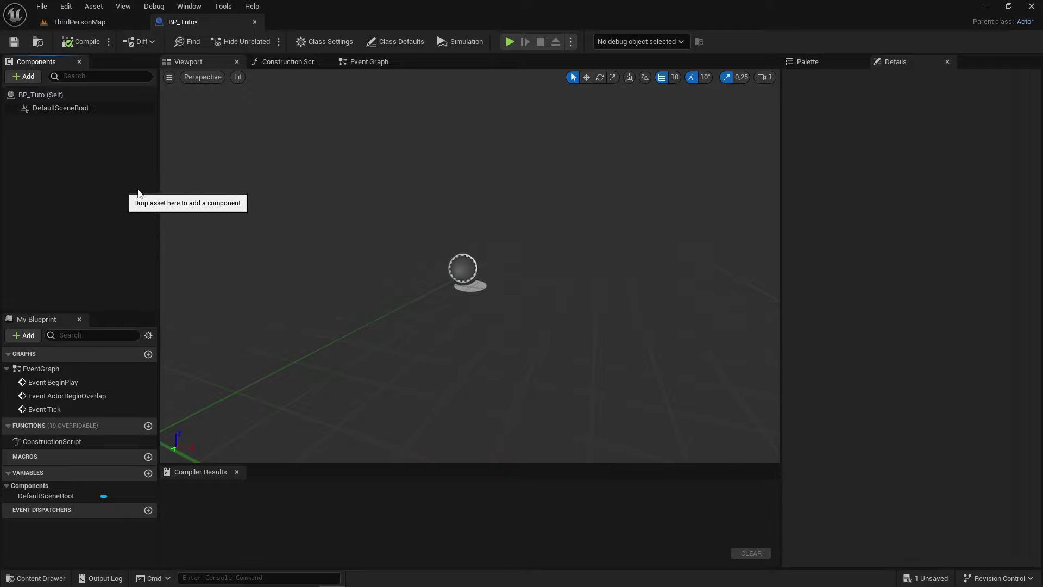
pyautogui.click(25, 80)
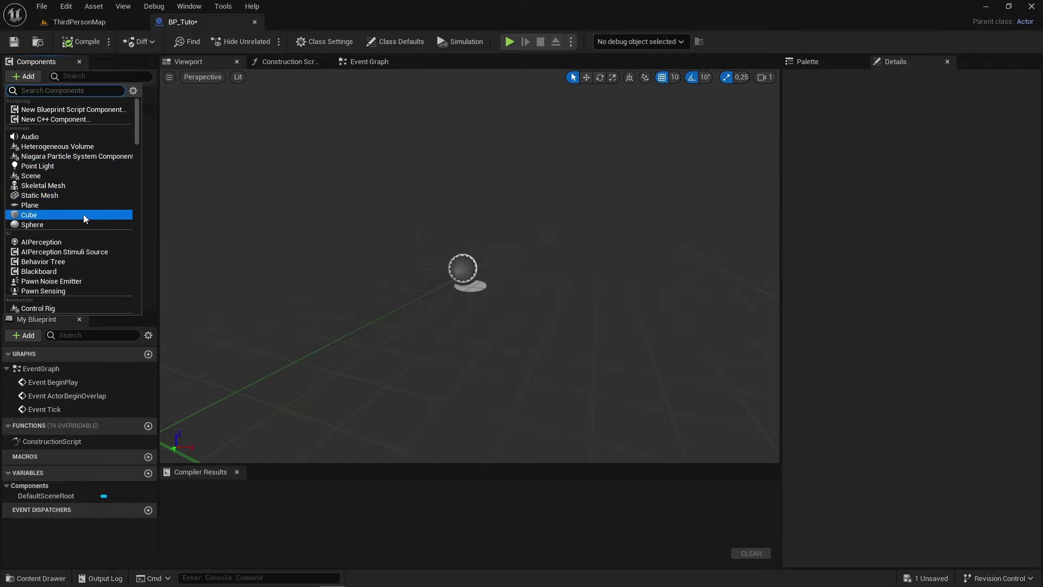
pyautogui.scroll(-1, 82, 220)
pyautogui.scroll(1, 90, 212)
pyautogui.scroll(-9, 101, 204)
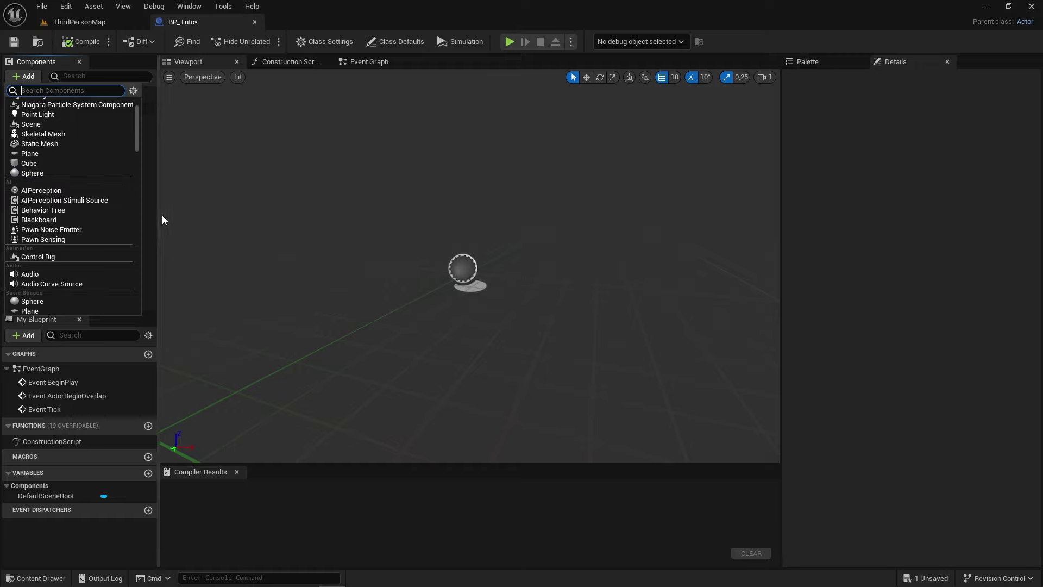
pyautogui.scroll(-3, 143, 138)
pyautogui.scroll(-3, 144, 147)
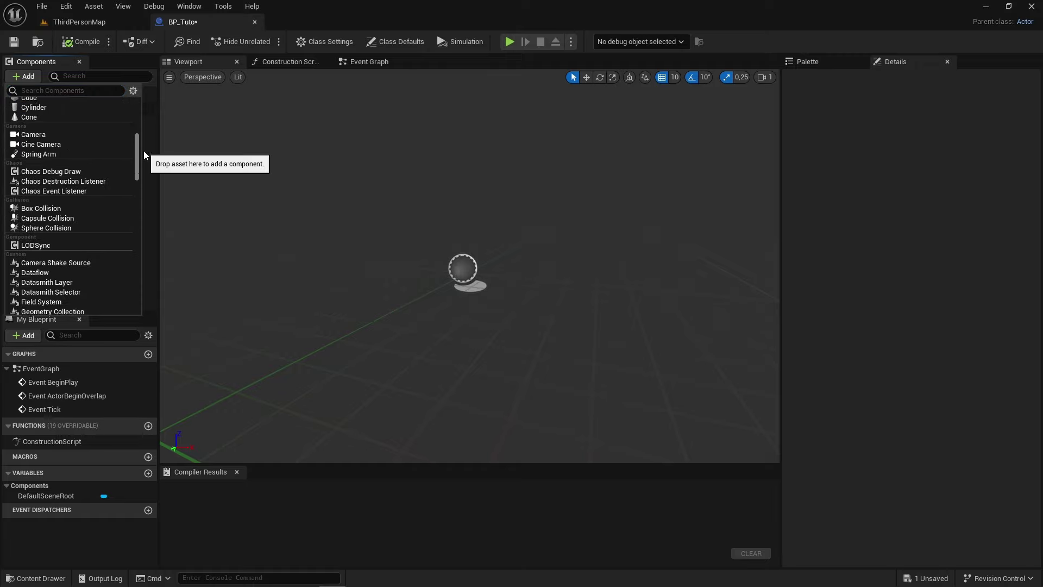
pyautogui.scroll(-1, 143, 151)
pyautogui.scroll(-2, 142, 157)
pyautogui.scroll(-2, 142, 158)
pyautogui.scroll(-2, 142, 160)
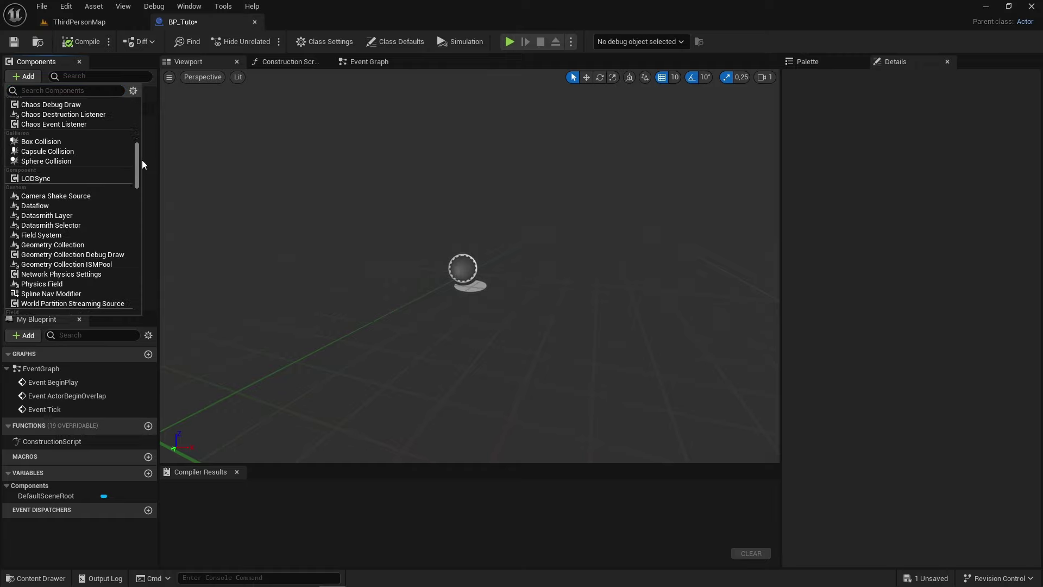
pyautogui.scroll(-3, 141, 165)
pyautogui.scroll(-2, 138, 179)
pyautogui.moveTo(138, 178); pyautogui.dragTo(102, 304)
pyautogui.scroll(10, 102, 304)
pyautogui.scroll(10, 102, 303)
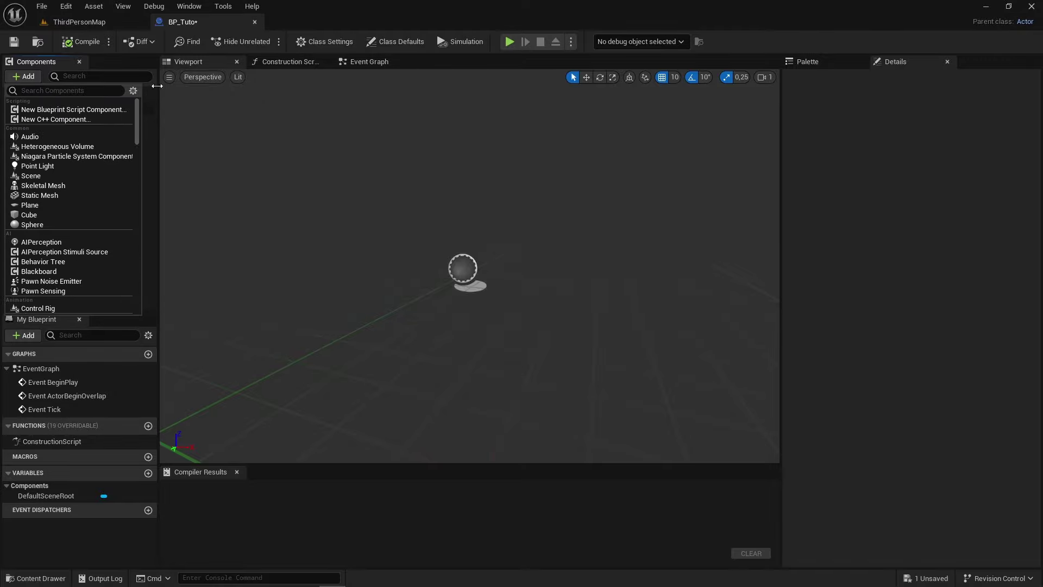
pyautogui.click(131, 536)
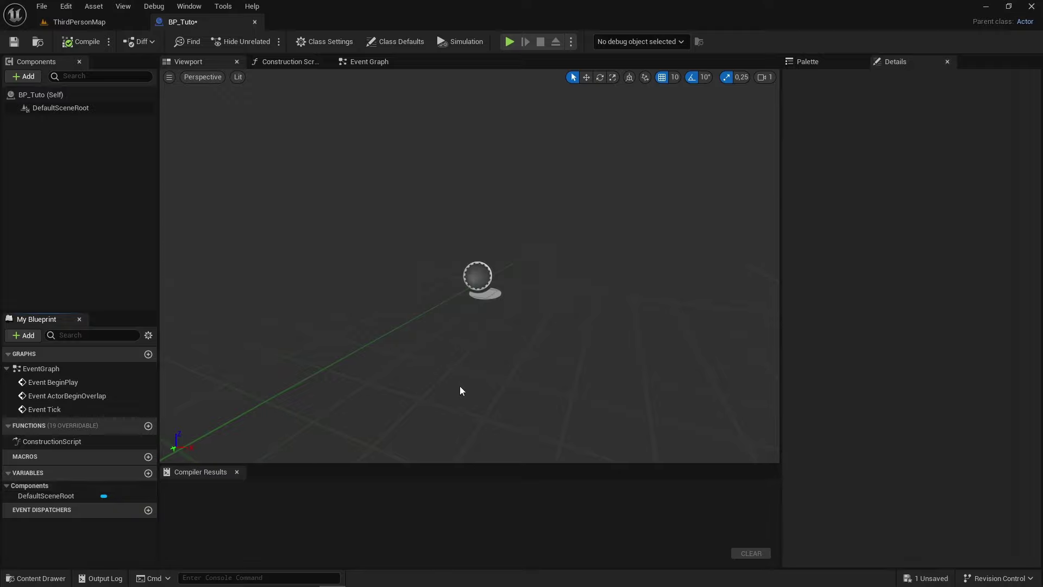
# Step: Close the Palette panel, then select DefaultSceneRoot in the Components list
pyautogui.click(817, 61)
pyautogui.click(859, 62)
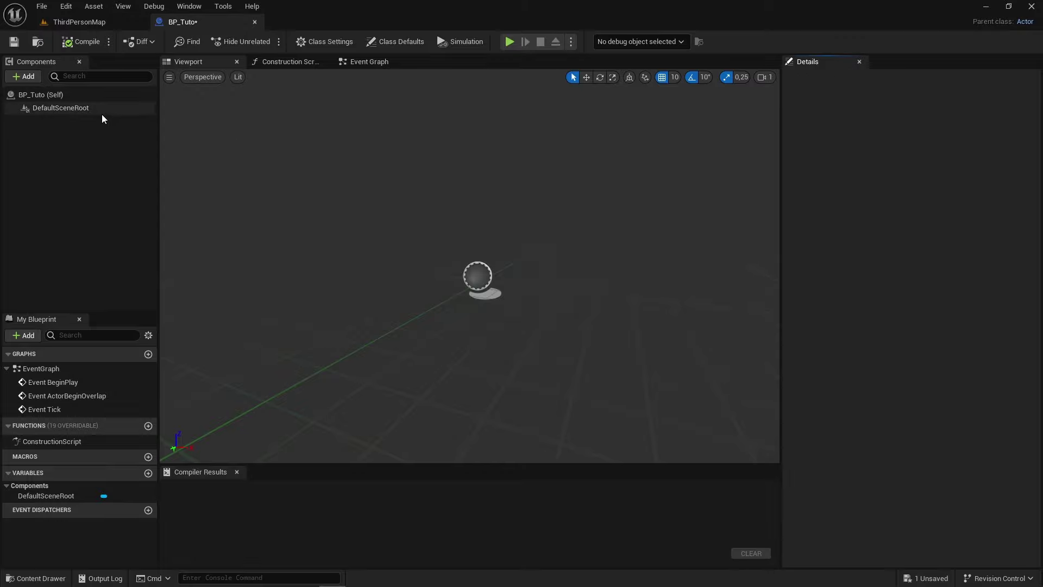
pyautogui.click(65, 383)
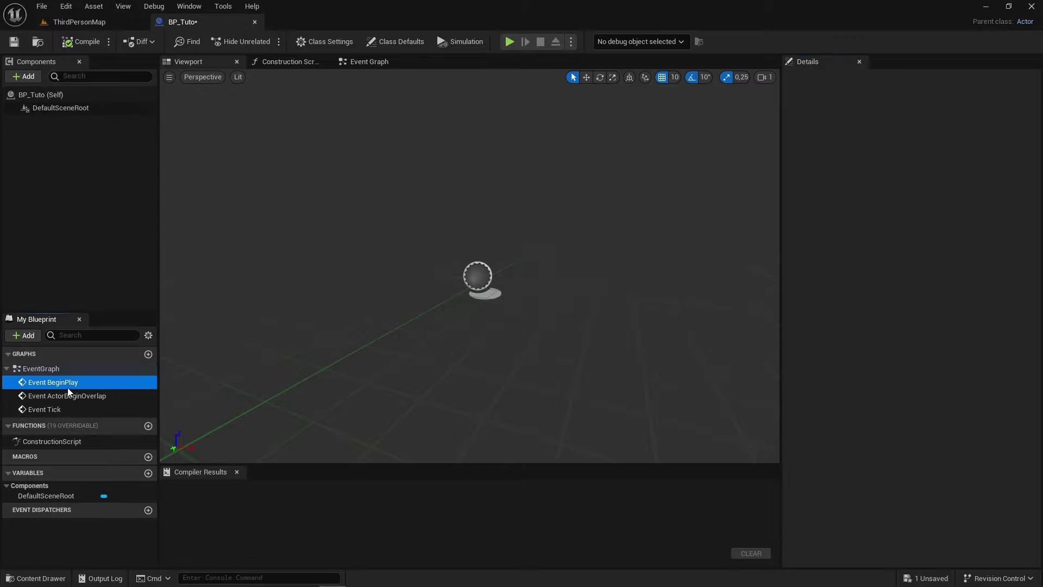
pyautogui.click(63, 109)
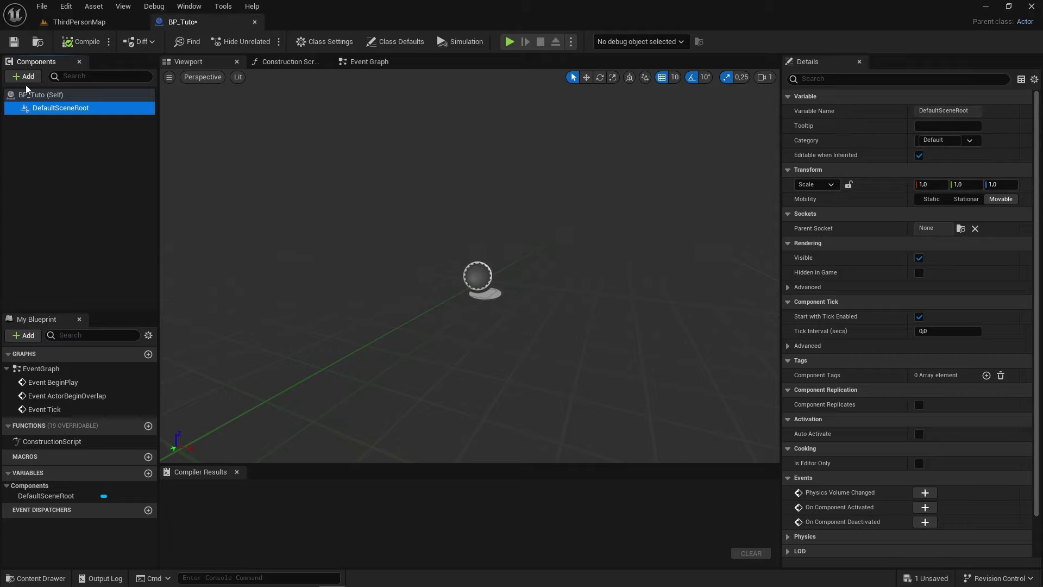
# Step: Inspect the Class Defaults and DefaultSceneRoot details while orbiting the viewport around the actor
pyautogui.click(45, 94)
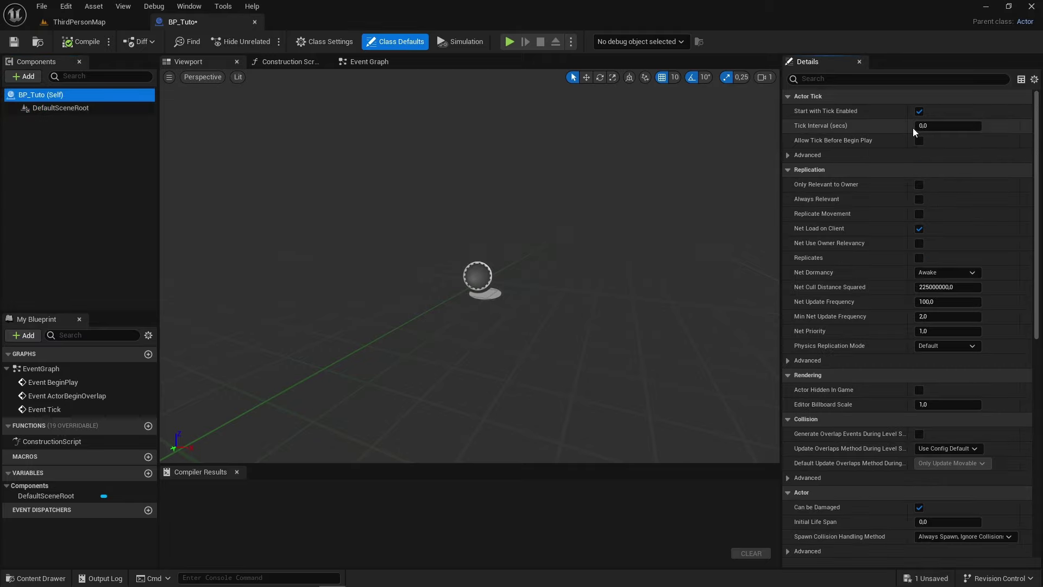
pyautogui.click(1035, 133)
pyautogui.moveTo(1038, 182)
pyautogui.mouseDown()
pyautogui.moveTo(1038, 375)
pyautogui.moveTo(1022, 102)
pyautogui.mouseUp()
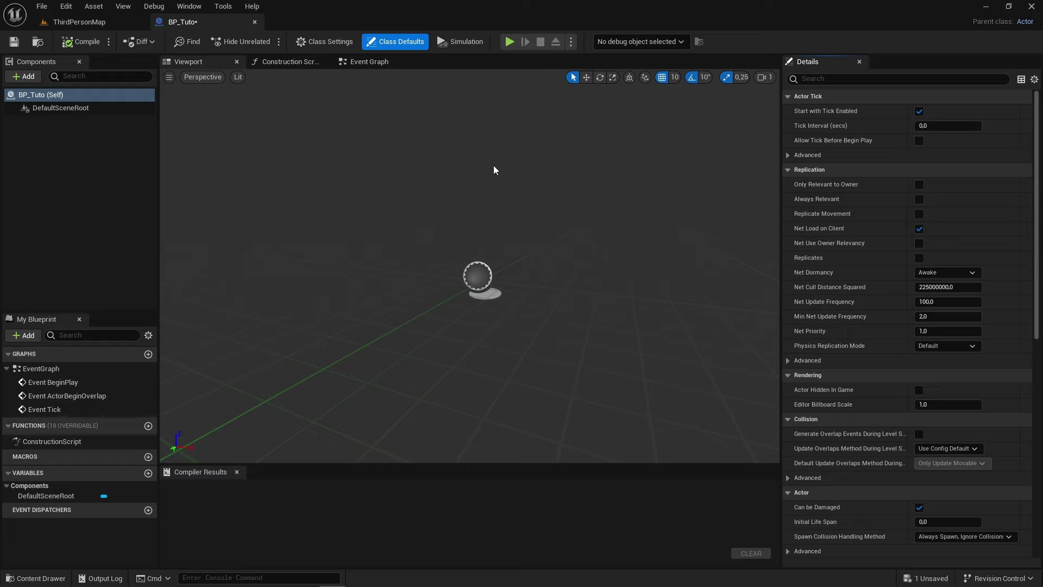
pyautogui.moveTo(454, 258); pyautogui.dragTo(421, 266, button='right')
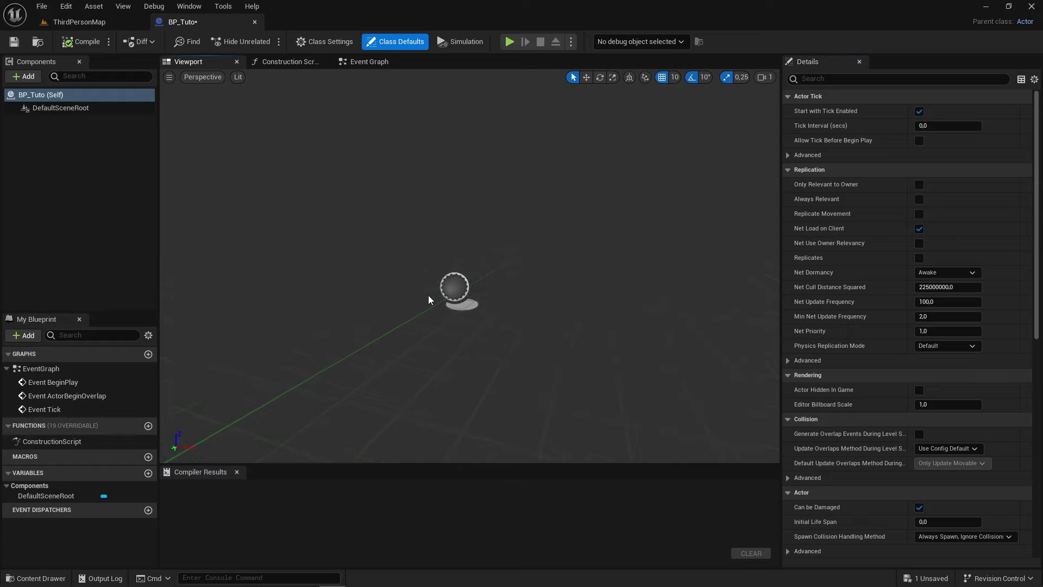
pyautogui.moveTo(395, 286)
pyautogui.mouseDown(button='right')
pyautogui.moveTo(293, 286)
pyautogui.moveTo(307, 272)
pyautogui.moveTo(409, 343)
pyautogui.mouseUp(button='right')
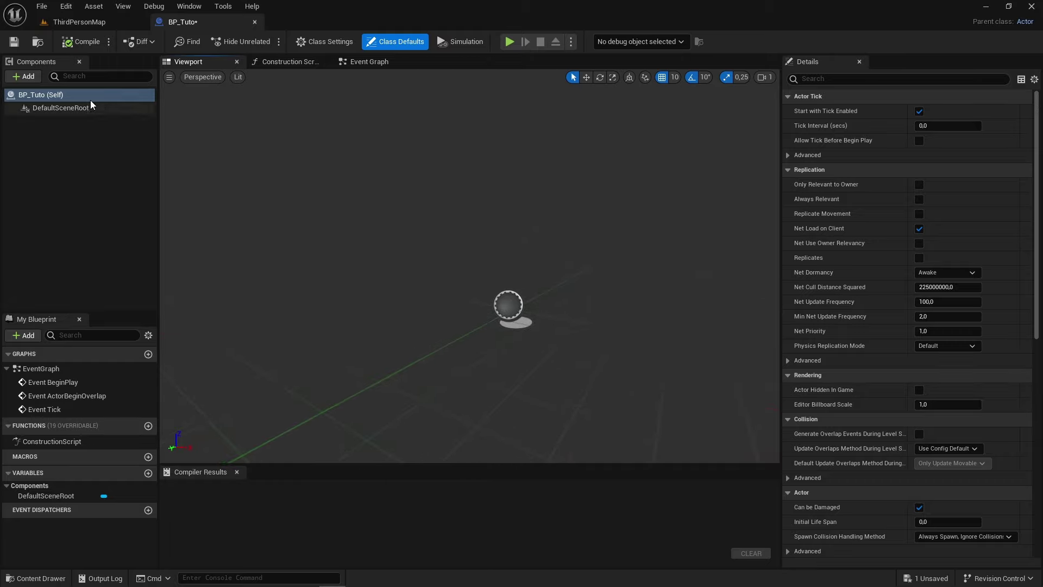
pyautogui.click(60, 108)
pyautogui.click(49, 95)
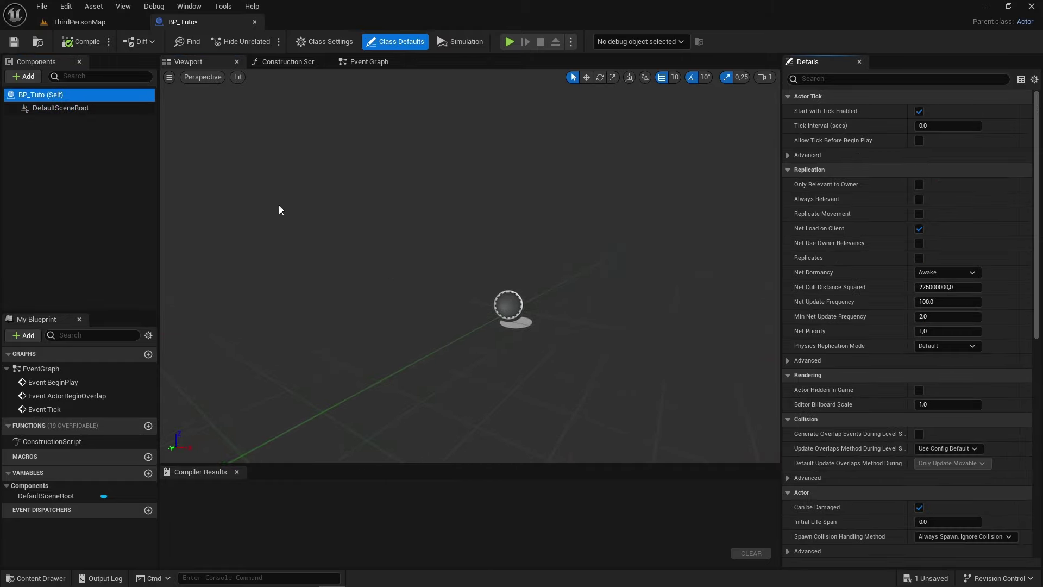
pyautogui.click(124, 108)
# Step: Orbit the viewport further, then bring up the Perspective viewpoint list
pyautogui.moveTo(445, 387); pyautogui.dragTo(419, 412, button='right')
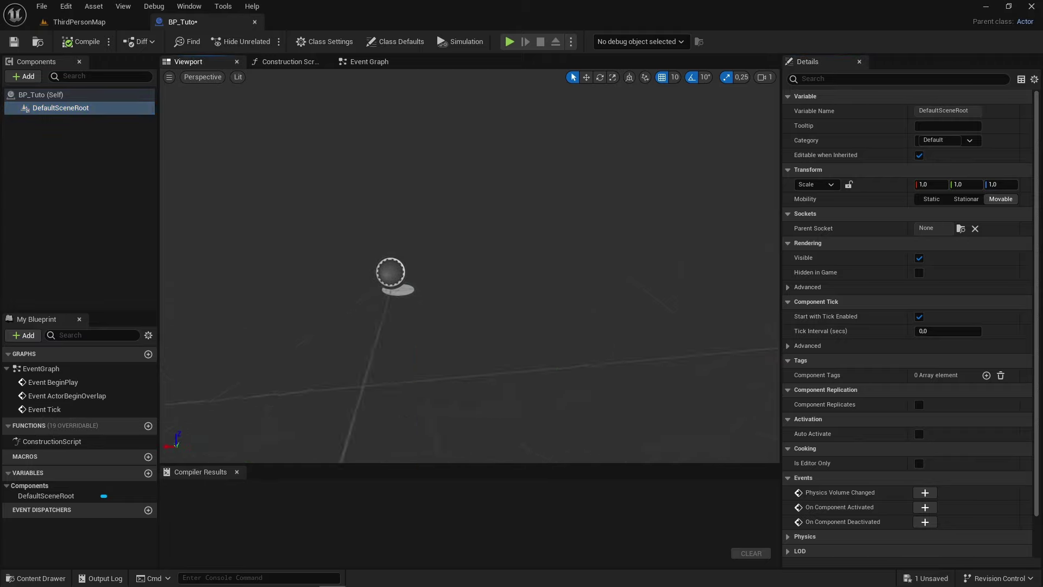
pyautogui.moveTo(418, 413)
pyautogui.mouseDown(button='right')
pyautogui.moveTo(551, 322)
pyautogui.moveTo(539, 294)
pyautogui.mouseUp(button='right')
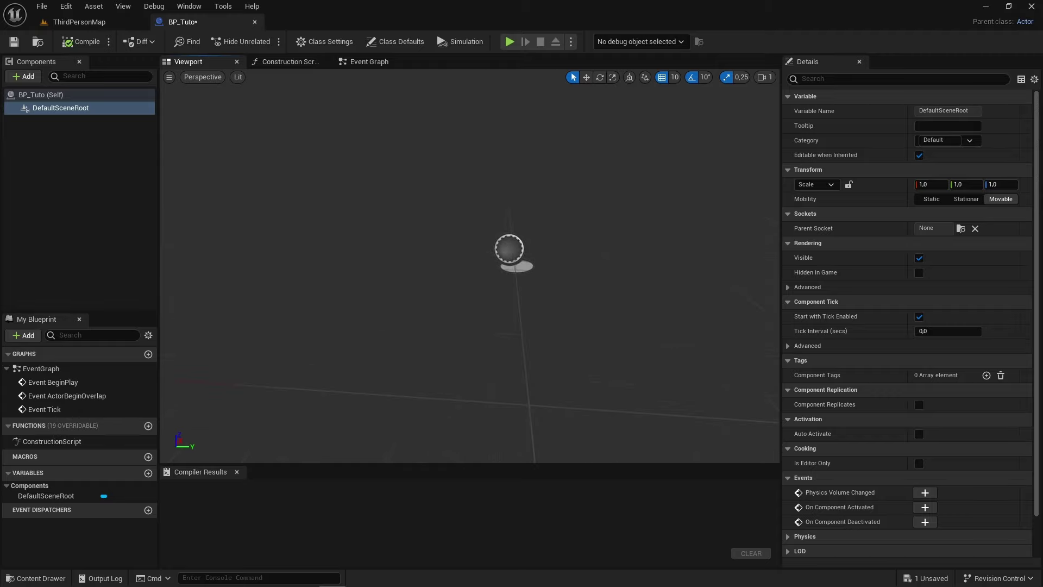
pyautogui.moveTo(540, 294); pyautogui.dragTo(539, 294, button='right')
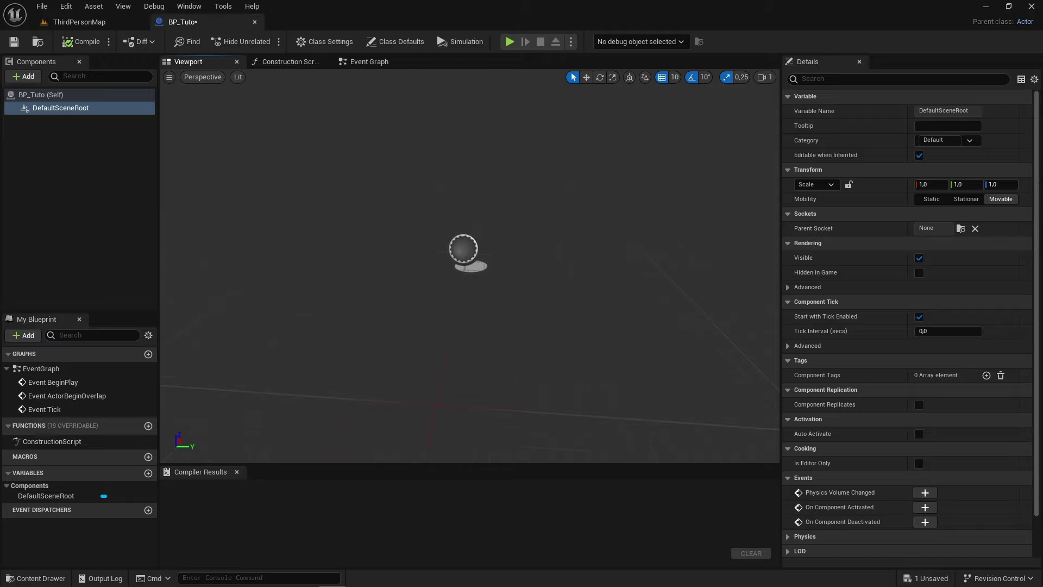
pyautogui.moveTo(332, 243); pyautogui.dragTo(333, 243, button='right')
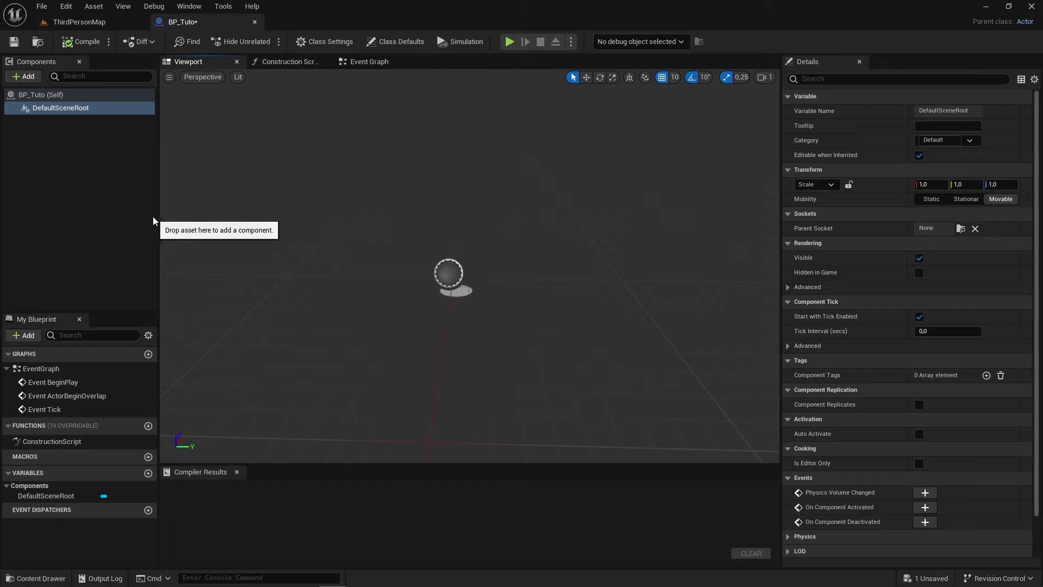
pyautogui.click(202, 78)
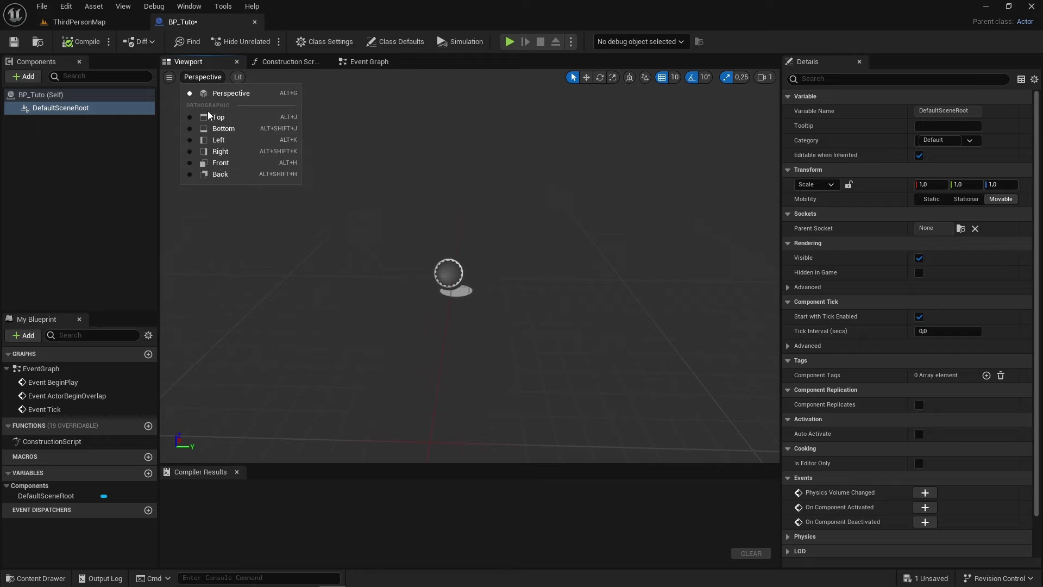
# Step: Try the Top view, return to Perspective, and switch shading from Wireframe to Lit
pyautogui.click(215, 117)
pyautogui.click(192, 77)
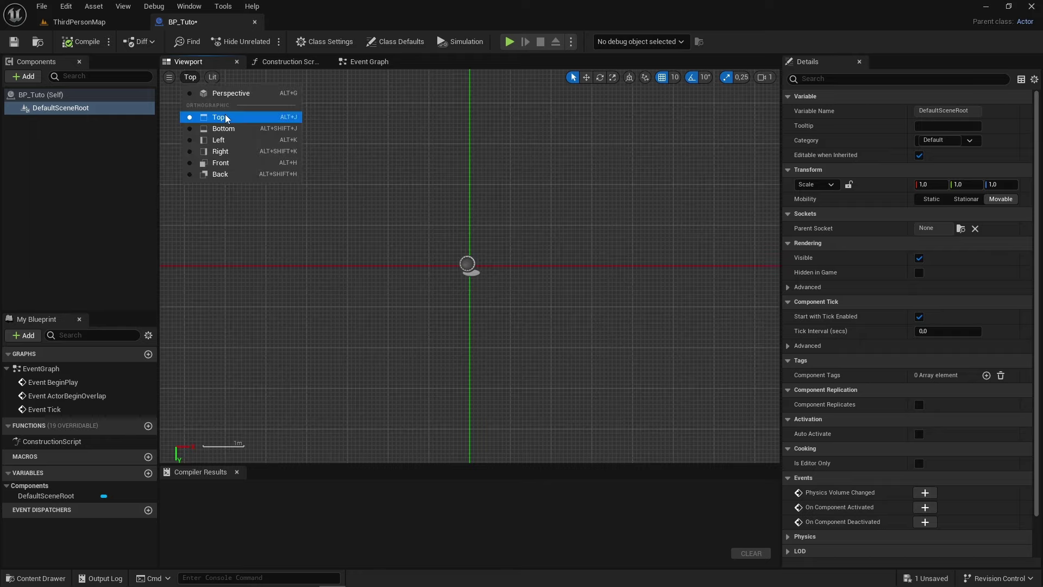
pyautogui.click(224, 90)
pyautogui.click(239, 77)
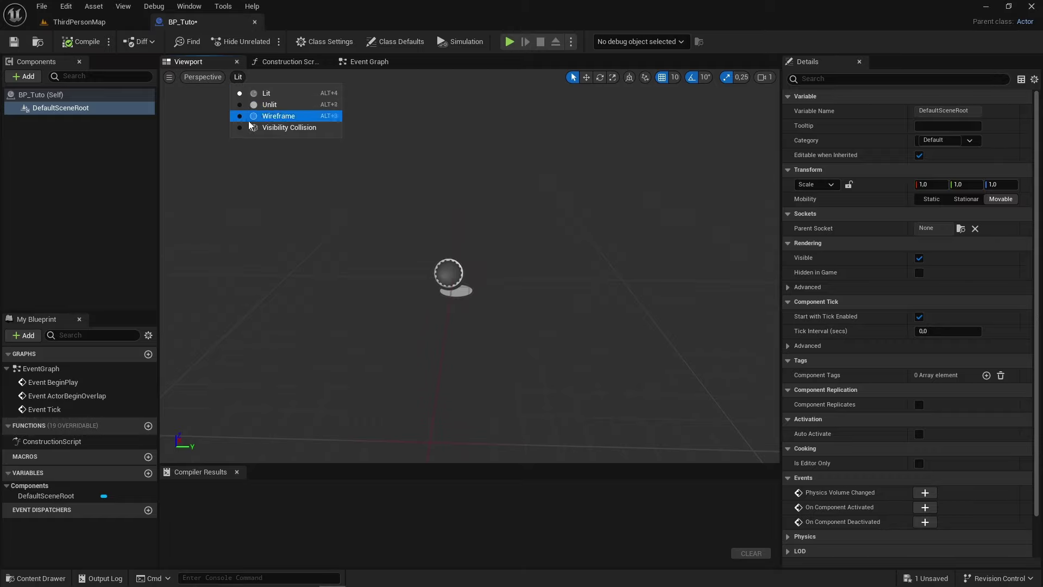
pyautogui.click(293, 116)
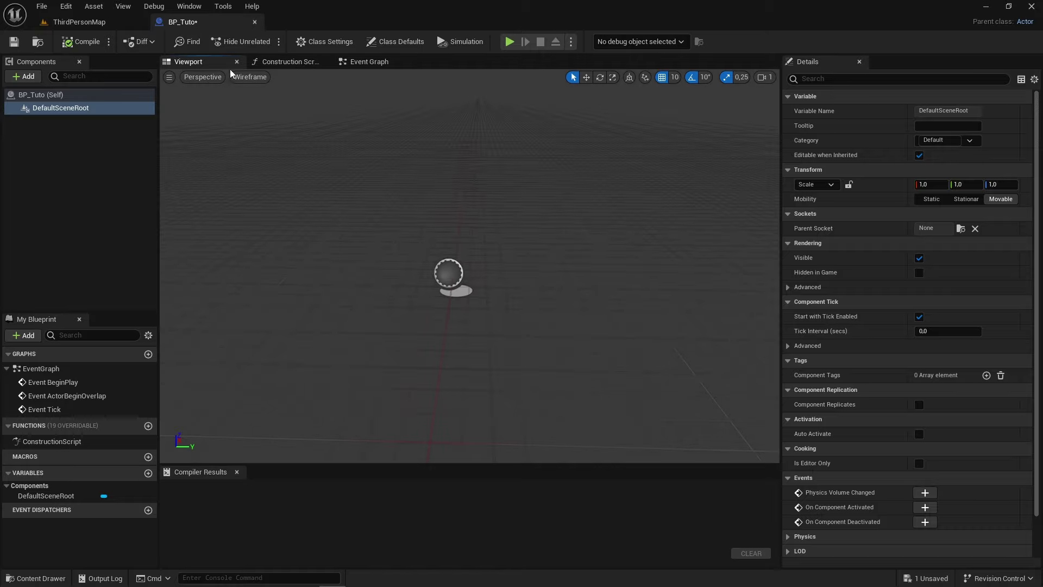
pyautogui.click(250, 76)
pyautogui.click(257, 104)
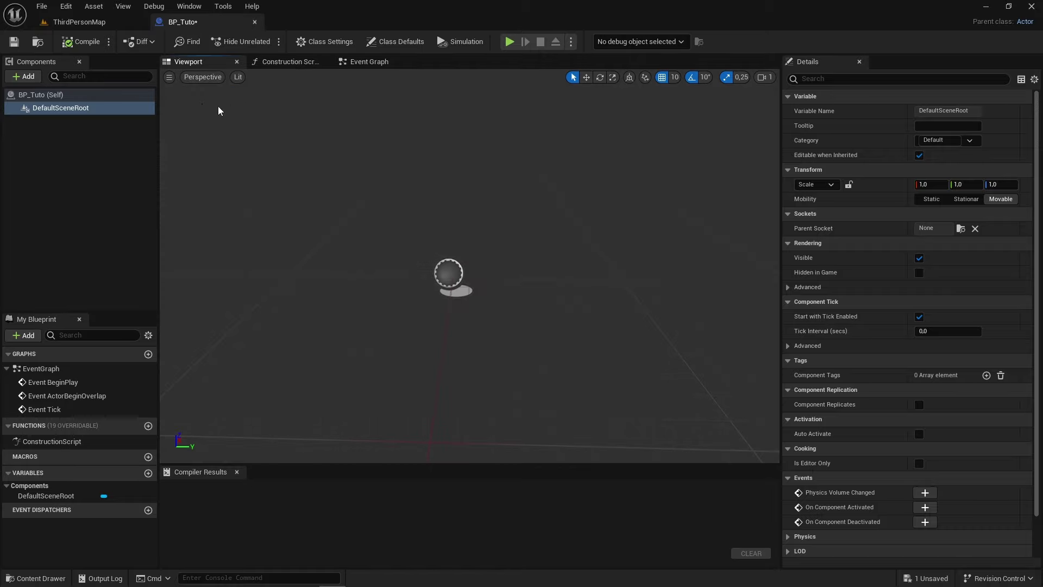
# Step: Toggle Show Floor on and back off, then orbit the preview camera around the root
pyautogui.click(170, 78)
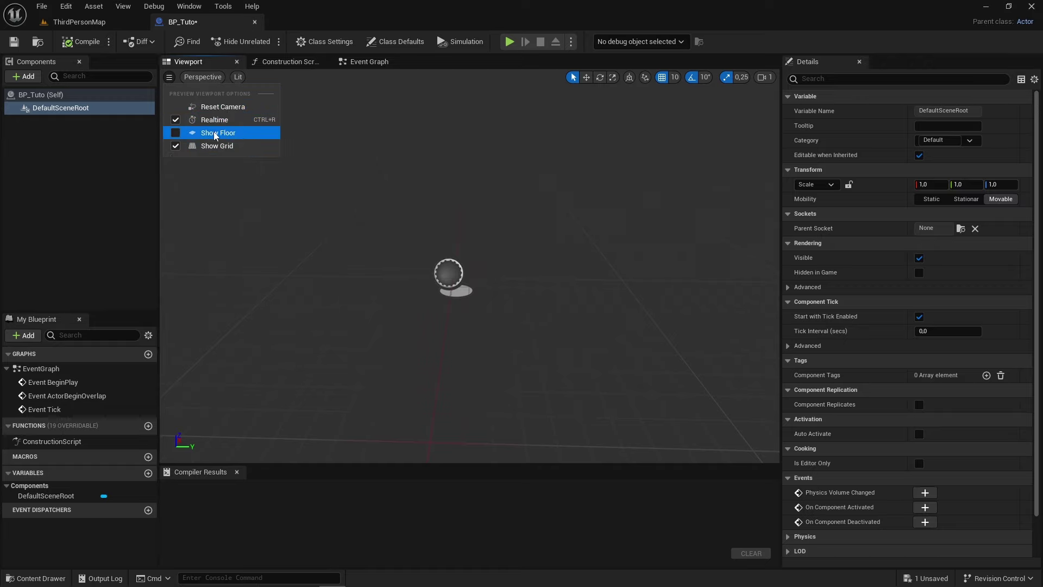
pyautogui.click(175, 136)
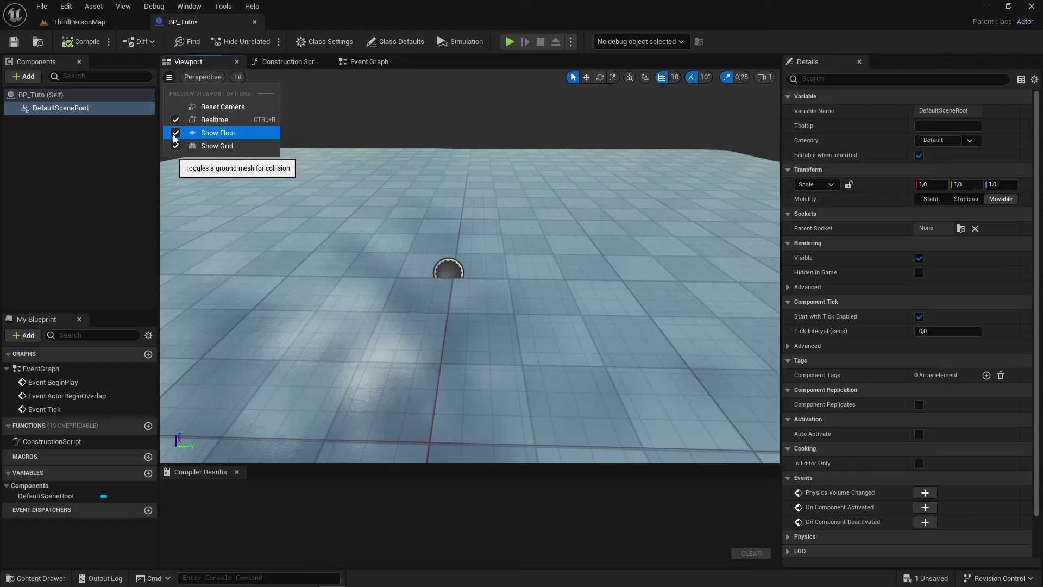
pyautogui.click(175, 133)
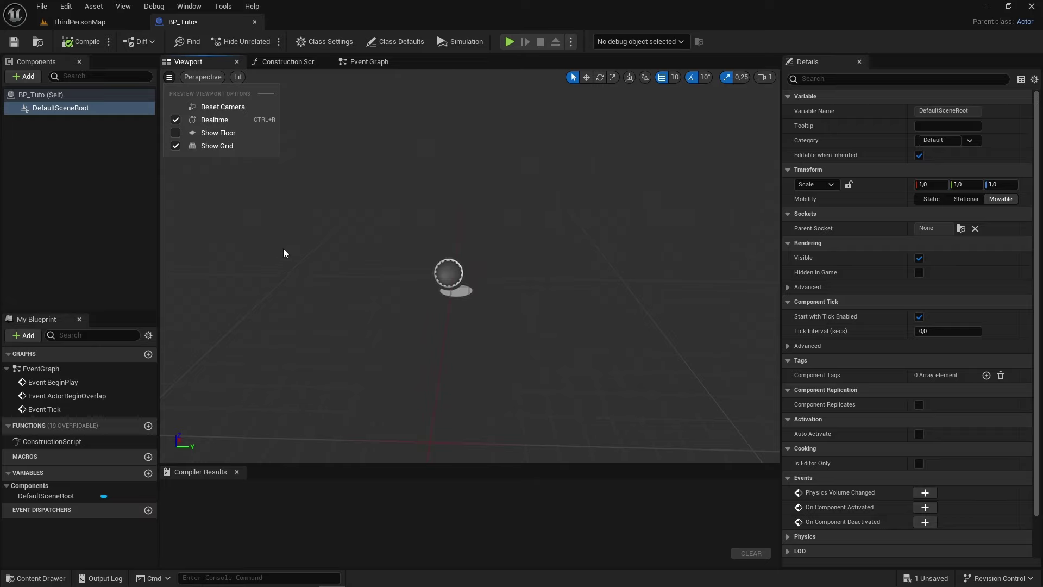
pyautogui.moveTo(337, 249)
pyautogui.mouseDown()
pyautogui.moveTo(348, 247)
pyautogui.moveTo(337, 245)
pyautogui.mouseUp()
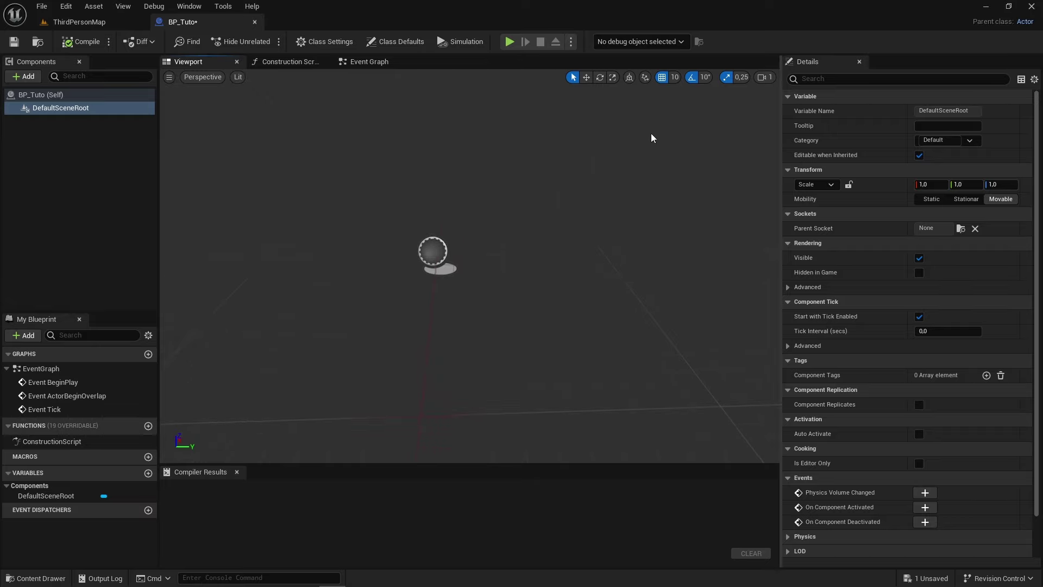
pyautogui.moveTo(432, 142)
pyautogui.mouseDown()
pyautogui.moveTo(435, 232)
pyautogui.moveTo(451, 242)
pyautogui.mouseUp()
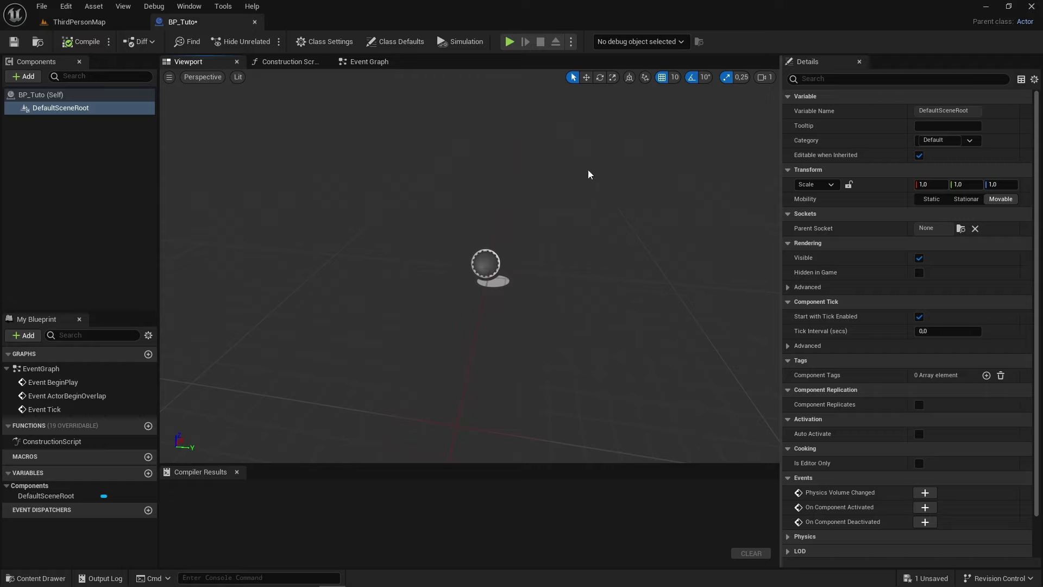
pyautogui.moveTo(588, 169); pyautogui.dragTo(570, 163)
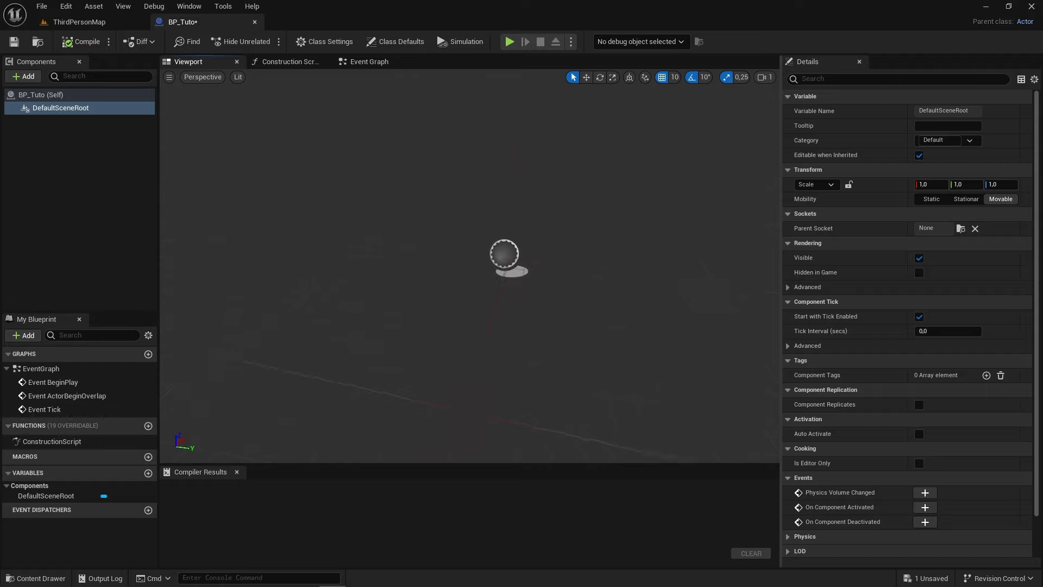
pyautogui.moveTo(553, 262); pyautogui.dragTo(576, 262)
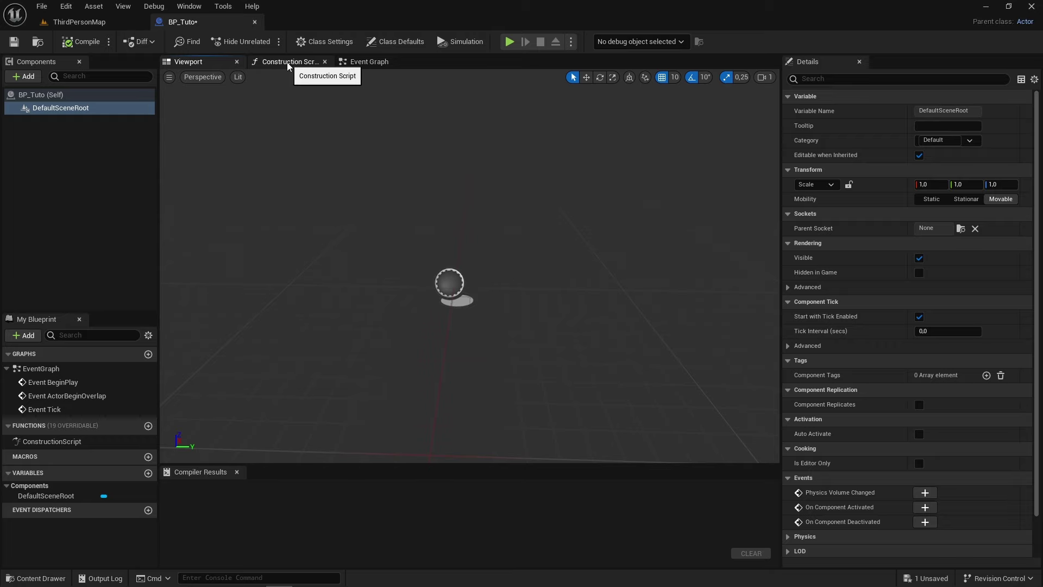
# Step: Look at the Construction Script, then open the EventGraph and pan it into view
pyautogui.click(288, 62)
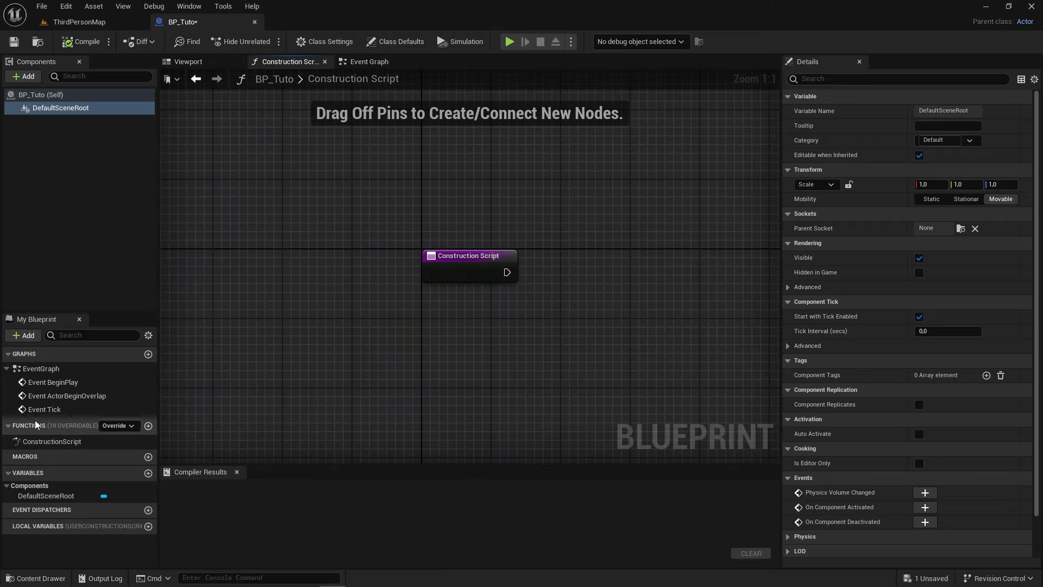
pyautogui.click(80, 457)
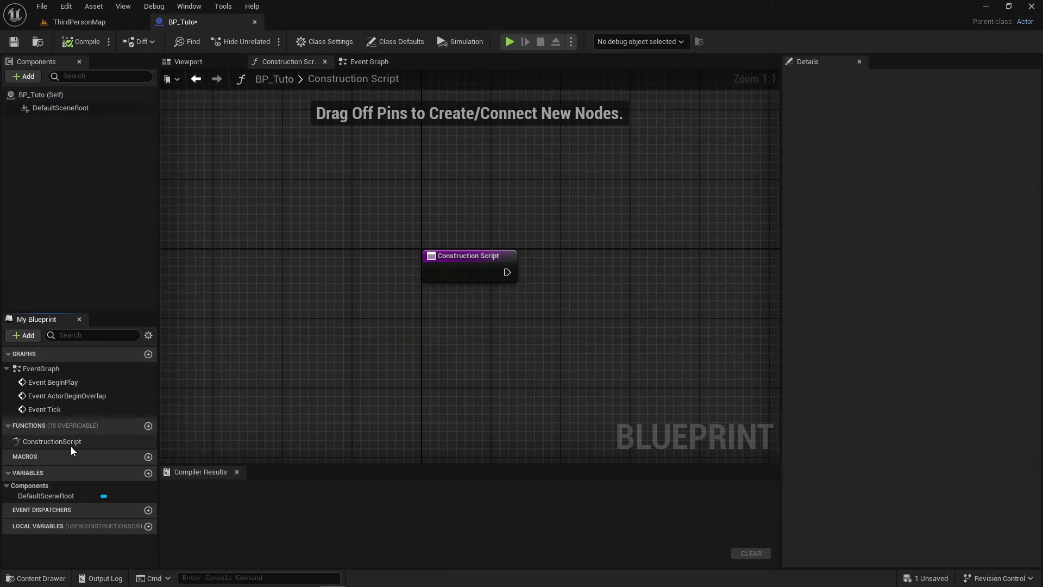
pyautogui.click(67, 445)
pyautogui.doubleClick(38, 368)
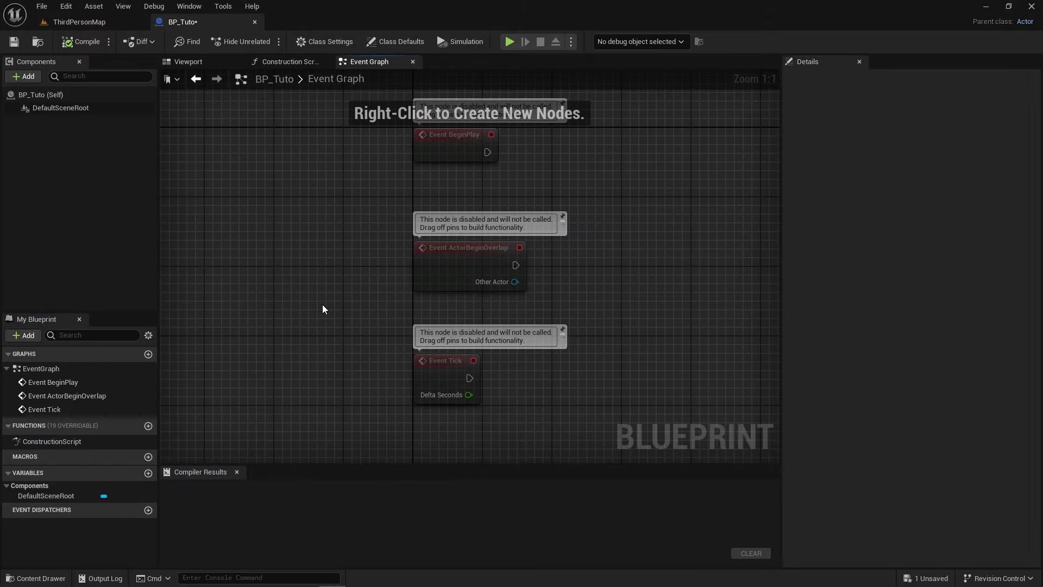
pyautogui.moveTo(310, 299); pyautogui.dragTo(258, 324, button='right')
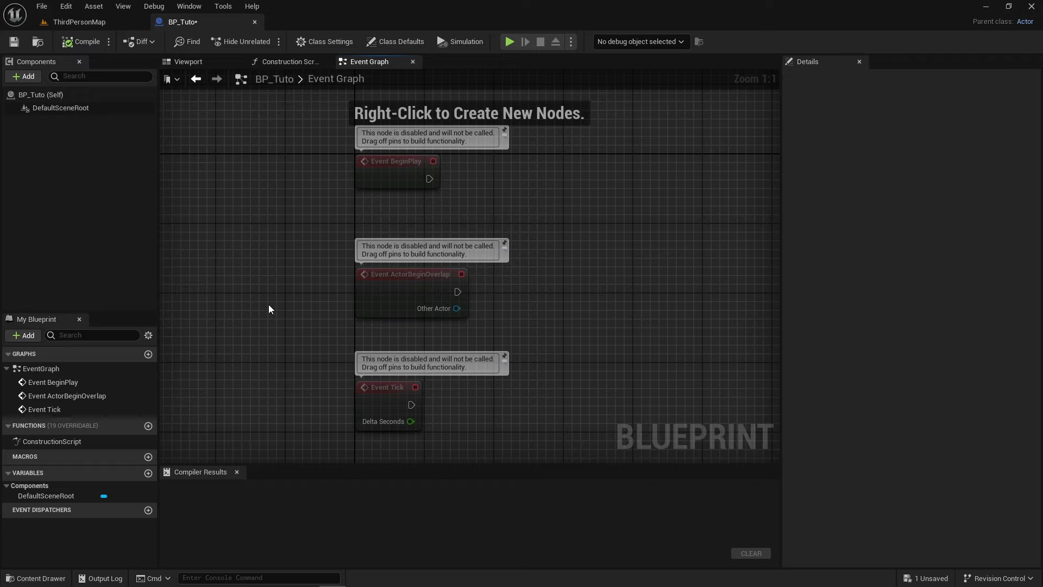
pyautogui.moveTo(288, 252); pyautogui.dragTo(266, 241, button='right')
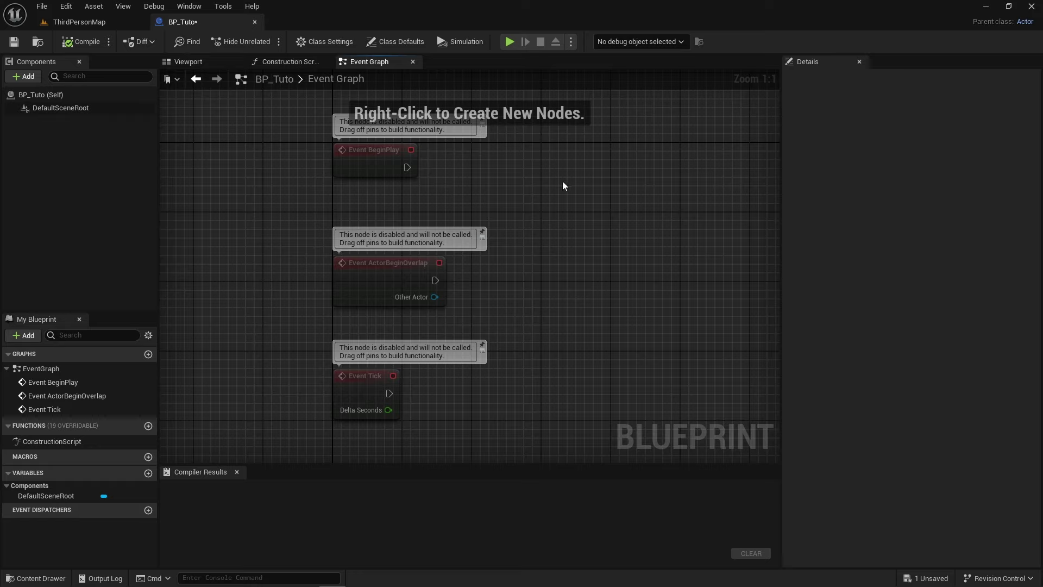
# Step: Inspect the disabled Event BeginPlay and Event Tick nodes in the Event Graph
pyautogui.click(364, 169)
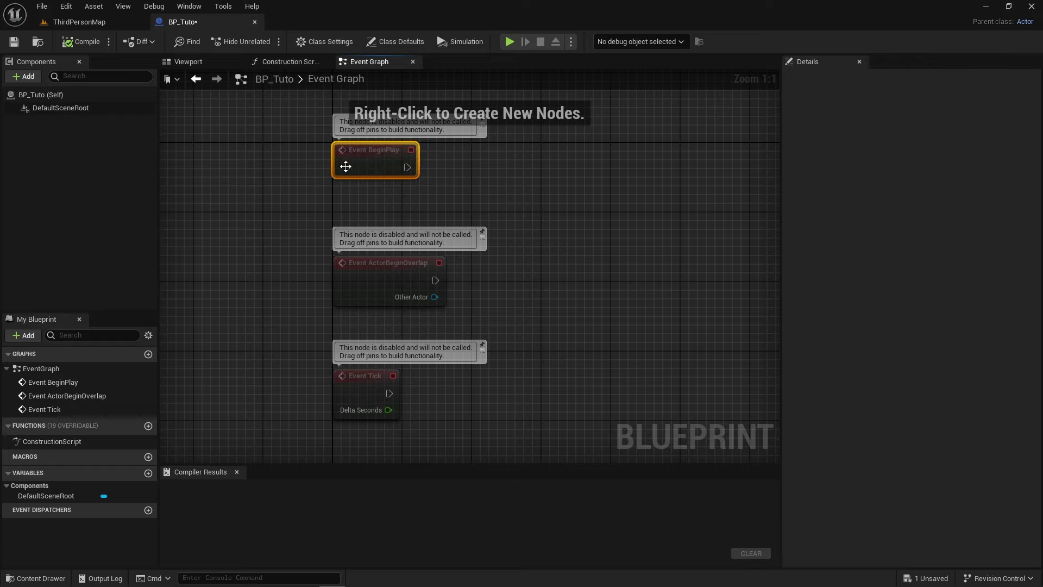
pyautogui.click(425, 191)
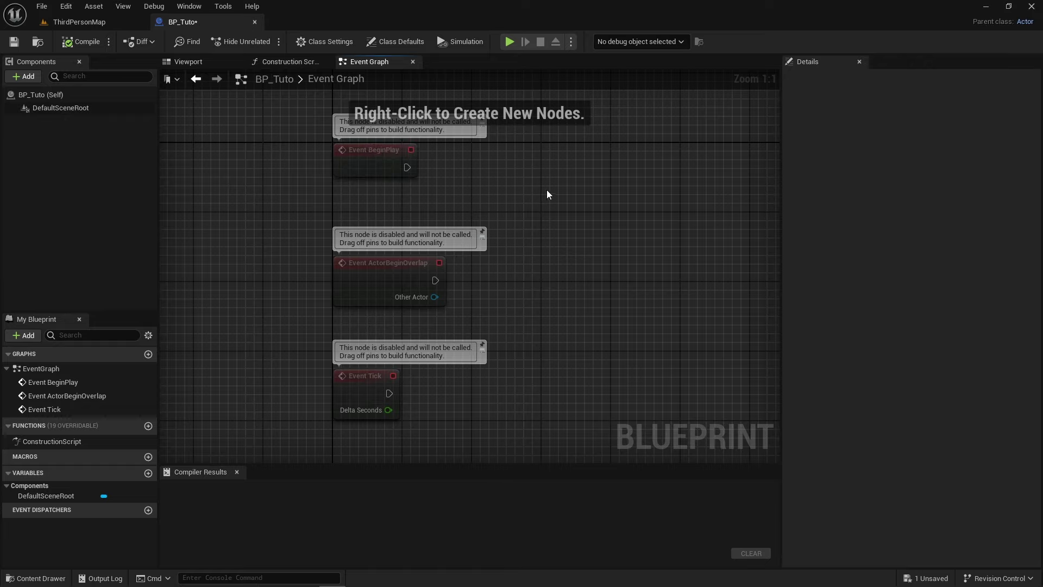
pyautogui.moveTo(547, 192); pyautogui.dragTo(517, 176, button='right')
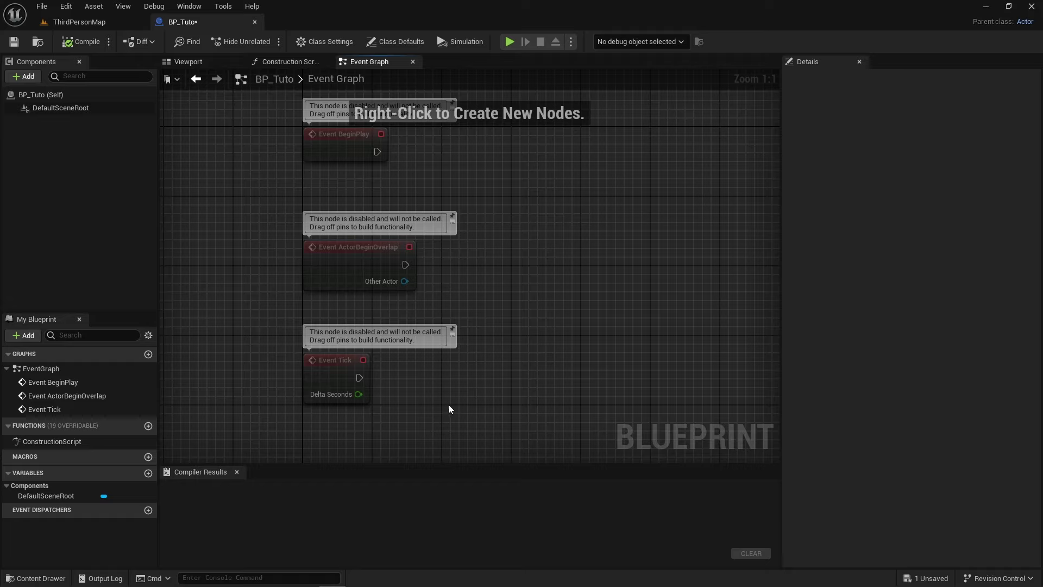
pyautogui.moveTo(456, 390); pyautogui.dragTo(338, 408)
pyautogui.moveTo(459, 372); pyautogui.dragTo(255, 401)
pyautogui.click(451, 371)
# Step: Cancel a stray connection from Event Tick, then delete the Event Tick node
pyautogui.click(328, 382)
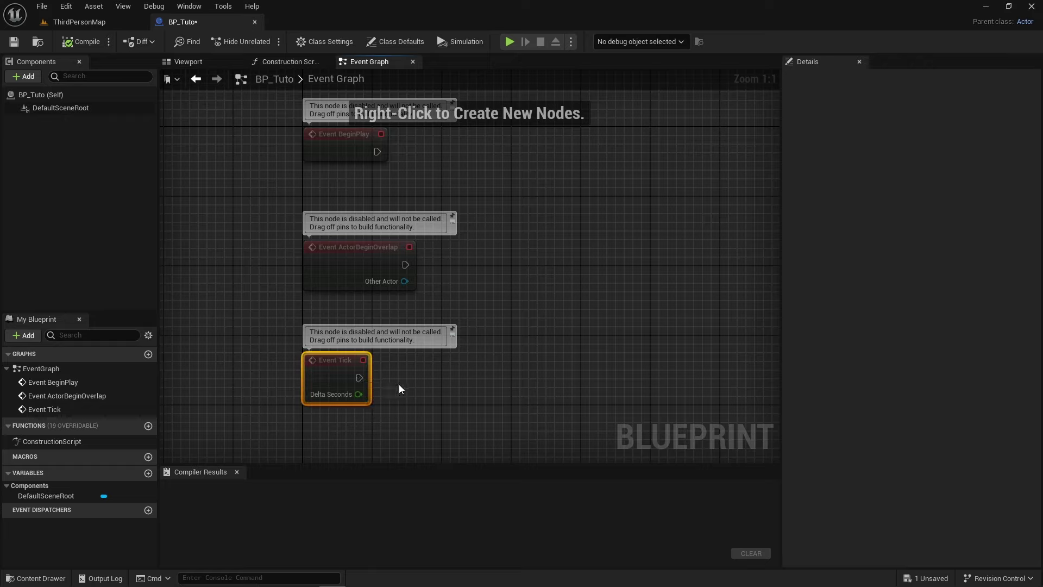
pyautogui.moveTo(358, 377); pyautogui.dragTo(500, 387)
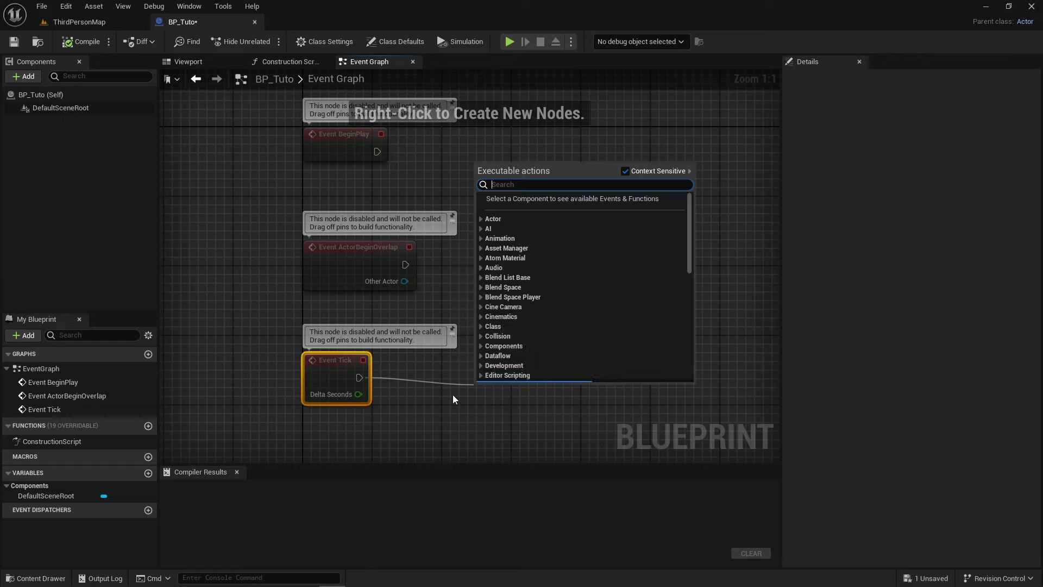
pyautogui.click(409, 410)
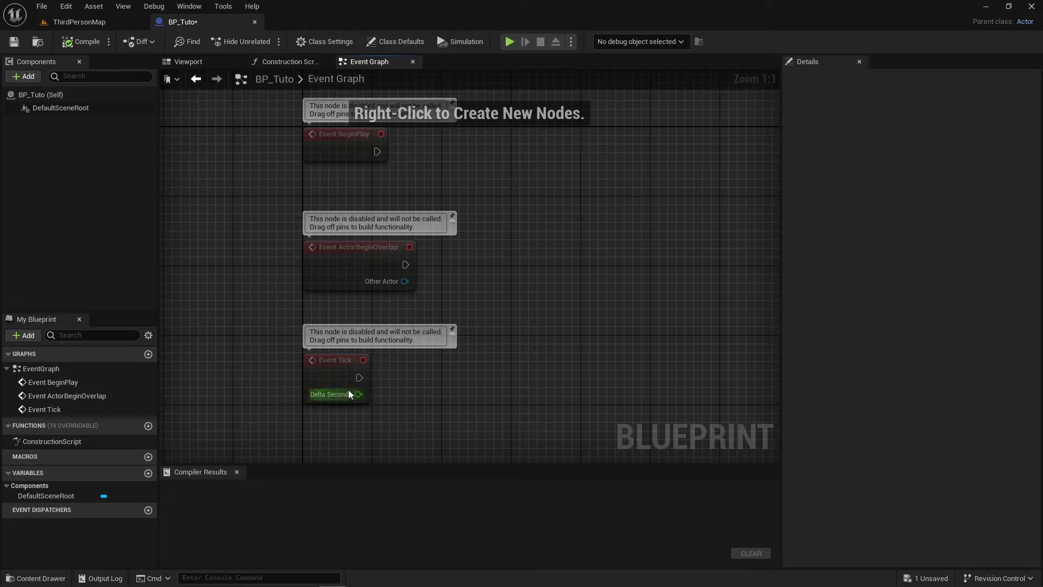
pyautogui.click(329, 383)
pyautogui.press('Delete')
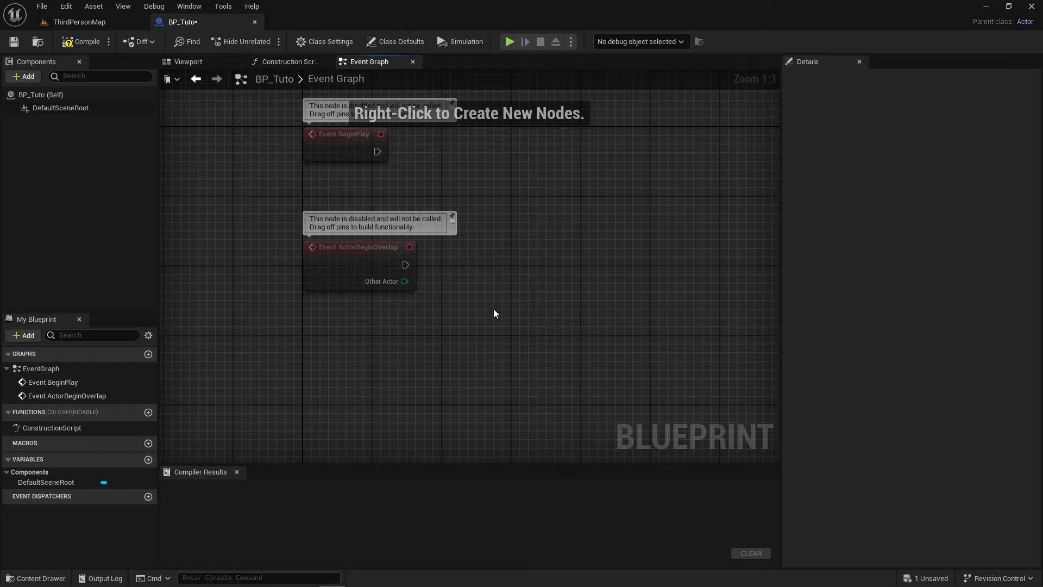
# Step: Delete Event ActorBeginOverlap and centre the remaining Event BeginPlay node in the graph
pyautogui.moveTo(478, 309); pyautogui.dragTo(609, 309, button='right')
pyautogui.click(495, 283)
pyautogui.press('Delete')
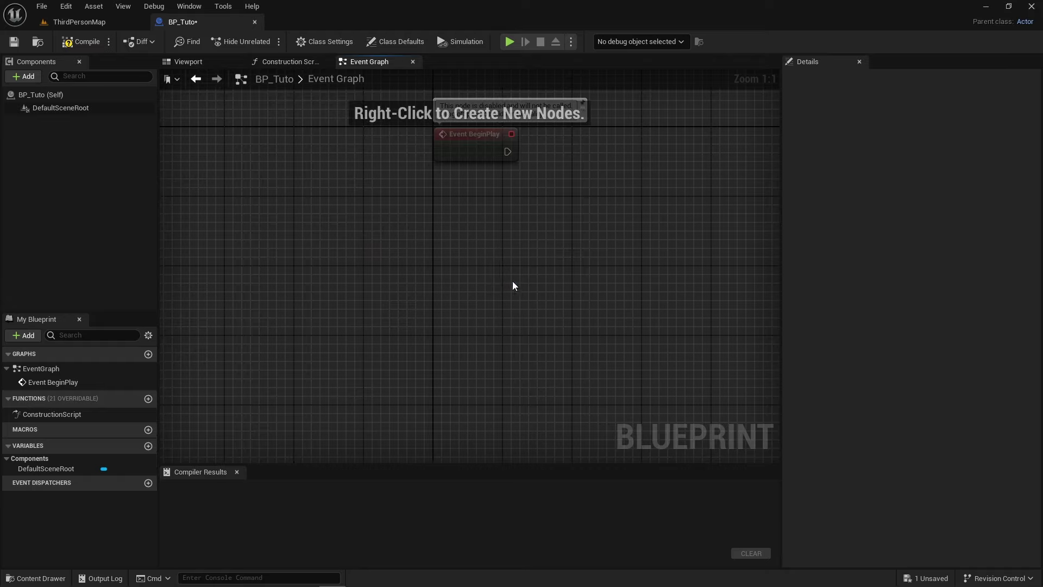
pyautogui.moveTo(513, 281); pyautogui.dragTo(458, 392, button='right')
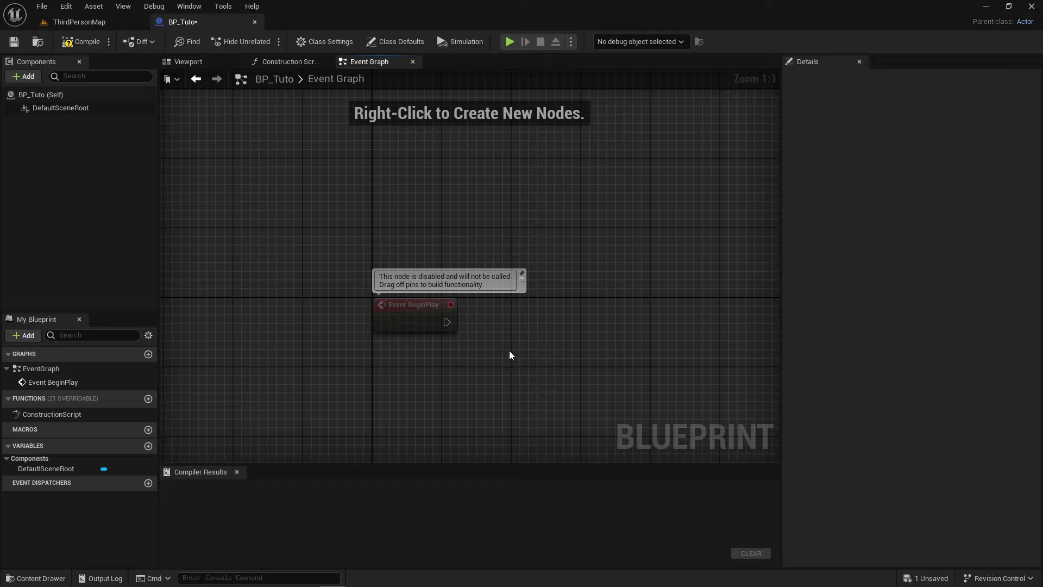
pyautogui.moveTo(517, 353); pyautogui.dragTo(393, 315)
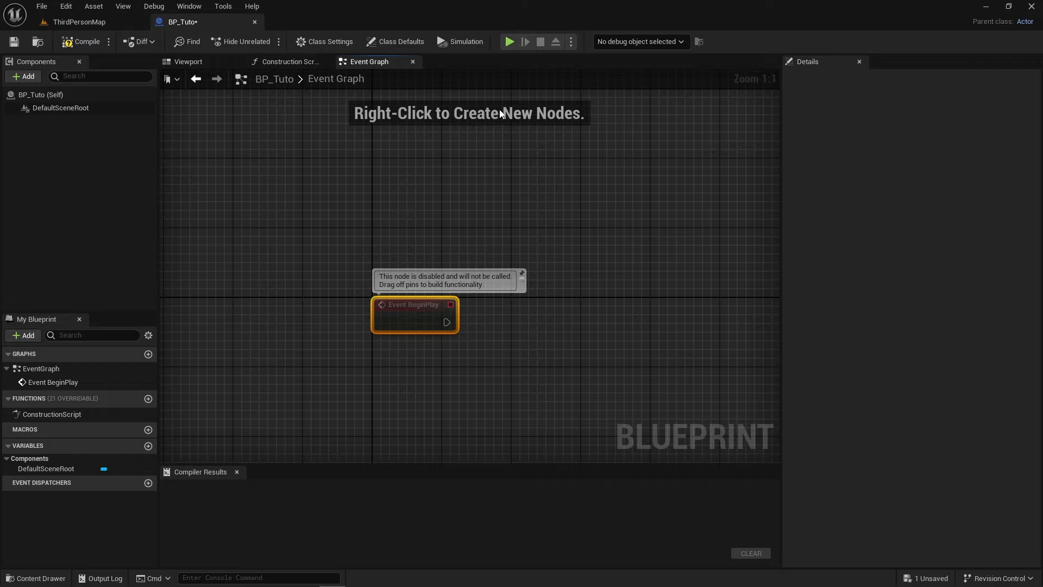
pyautogui.click(492, 340)
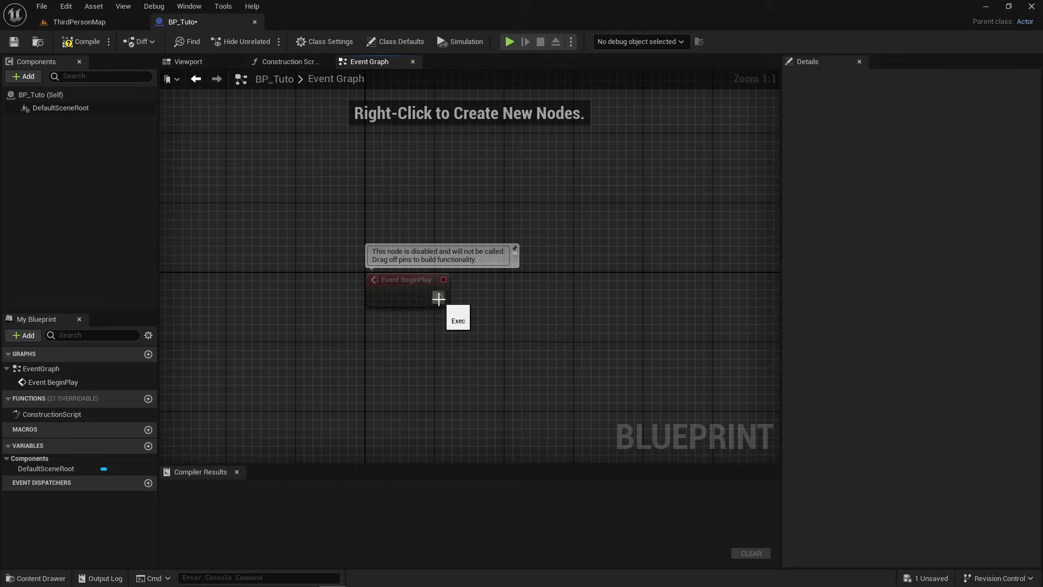
# Step: Connect a Print String node with In String 'Hello' to Event BeginPlay and compile
pyautogui.moveTo(438, 298); pyautogui.dragTo(539, 311)
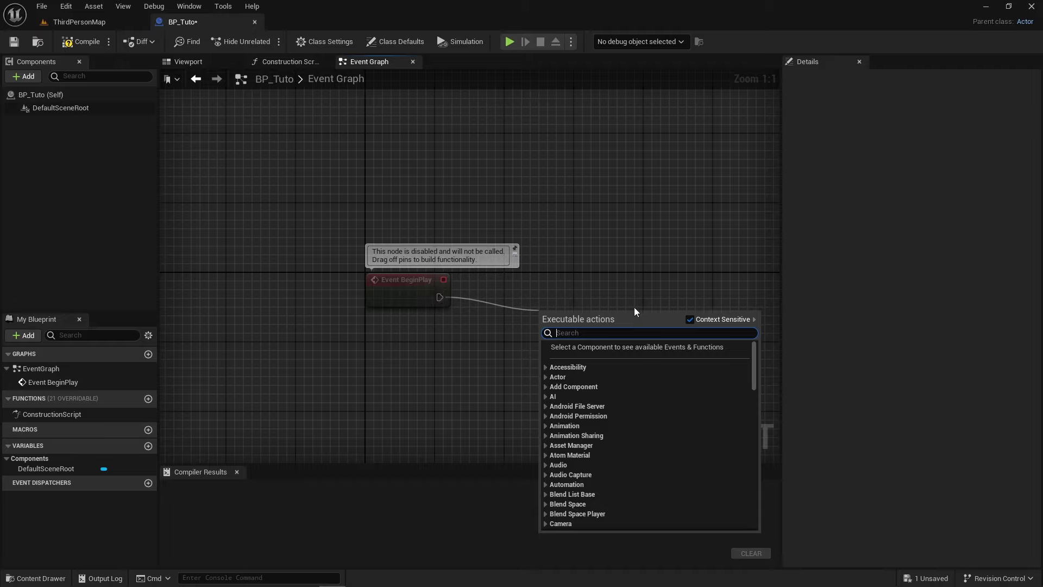
pyautogui.write('print')
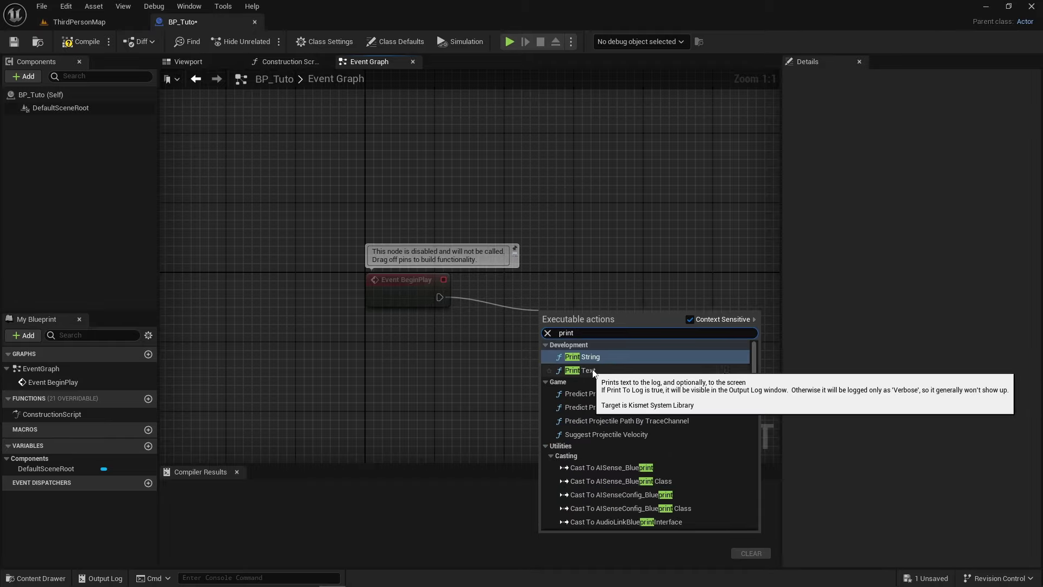
pyautogui.click(603, 357)
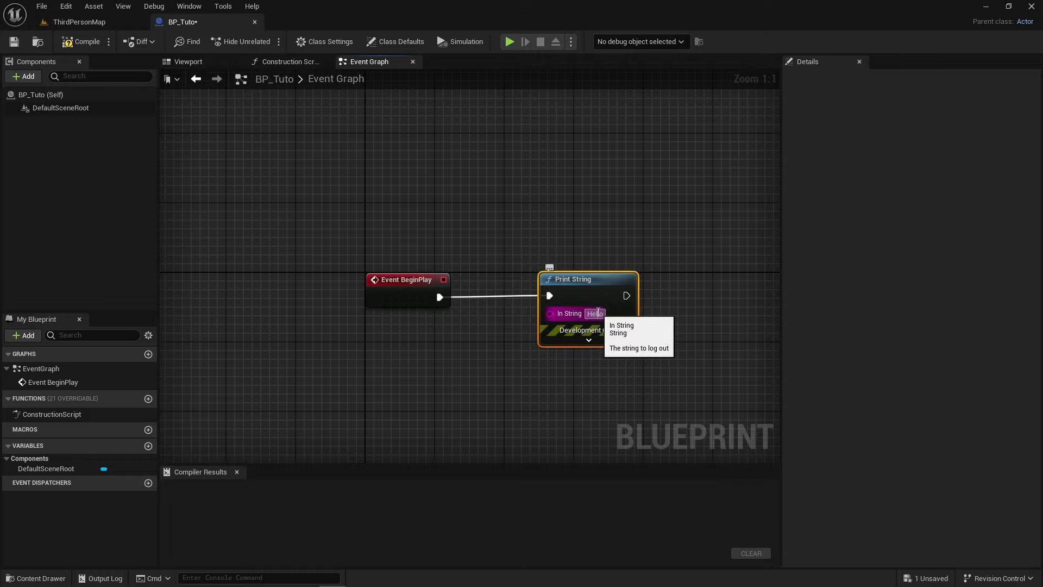
pyautogui.click(596, 314)
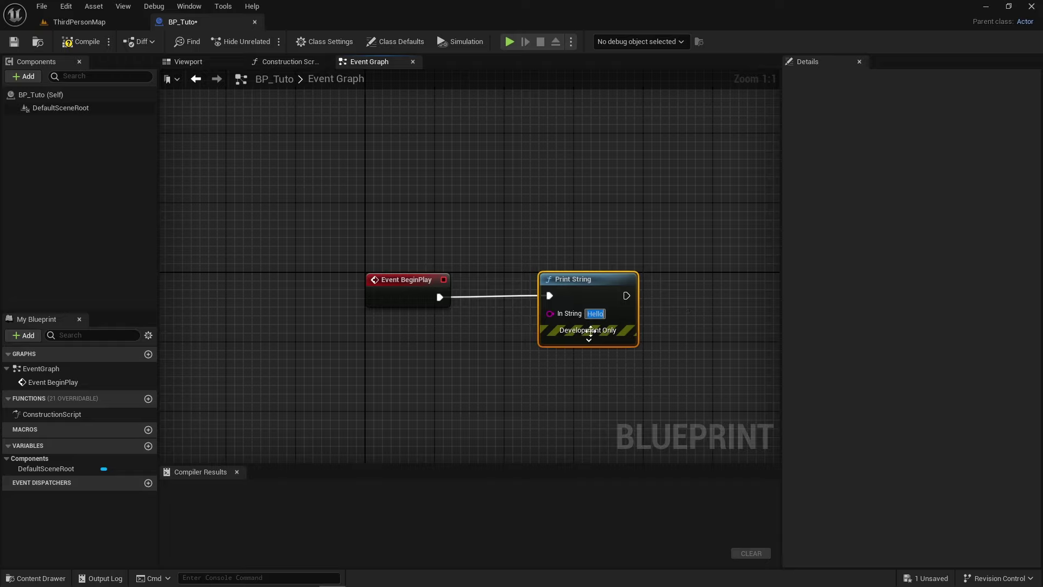
pyautogui.click(661, 385)
pyautogui.click(77, 42)
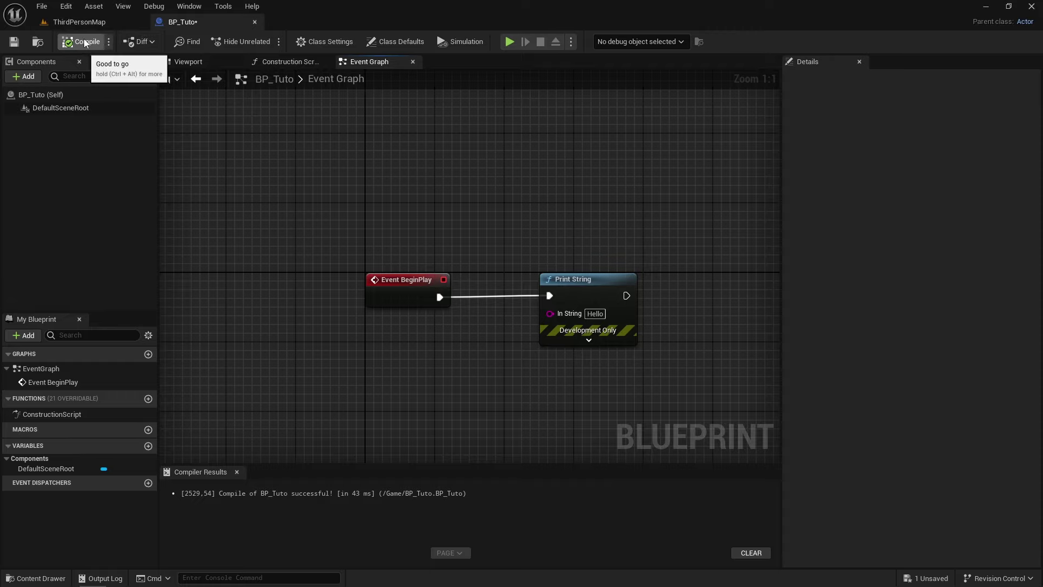
# Step: Pan around the compiled graph, then go back to the ThirdPersonMap level editor
pyautogui.moveTo(503, 210); pyautogui.dragTo(485, 209, button='right')
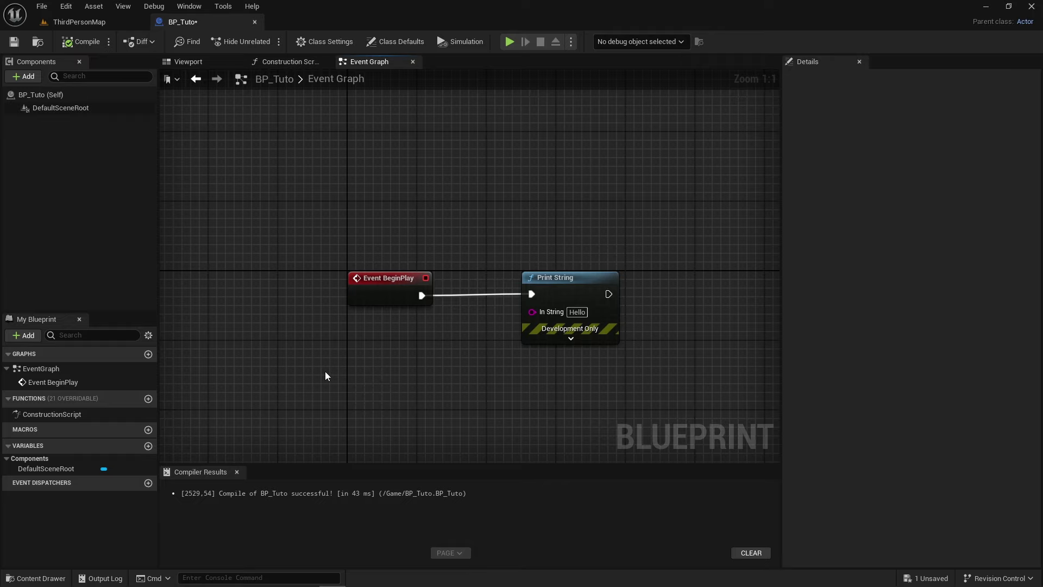
pyautogui.moveTo(325, 376); pyautogui.dragTo(303, 394, button='right')
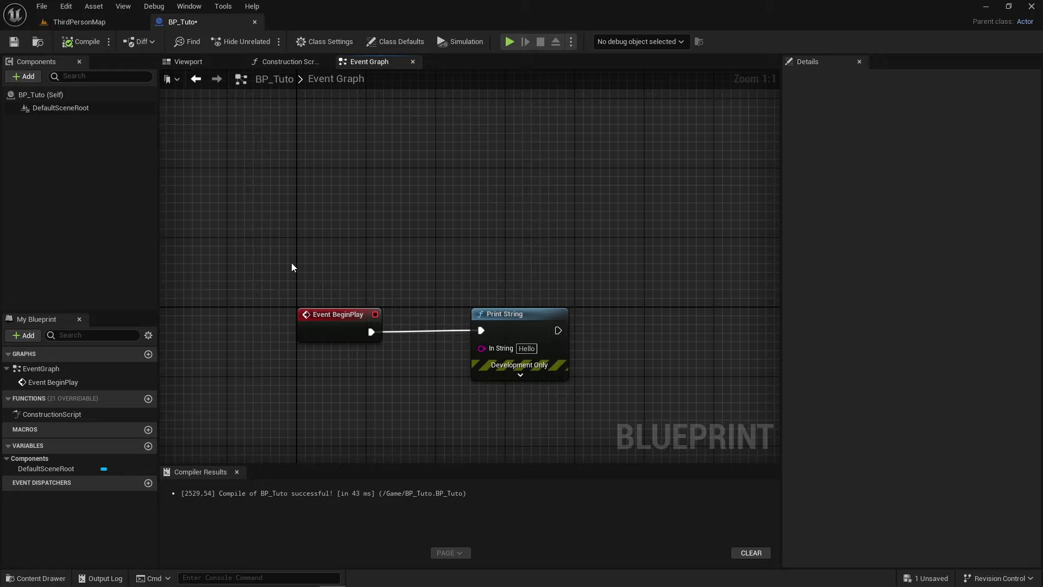
pyautogui.moveTo(292, 267); pyautogui.dragTo(281, 256, button='right')
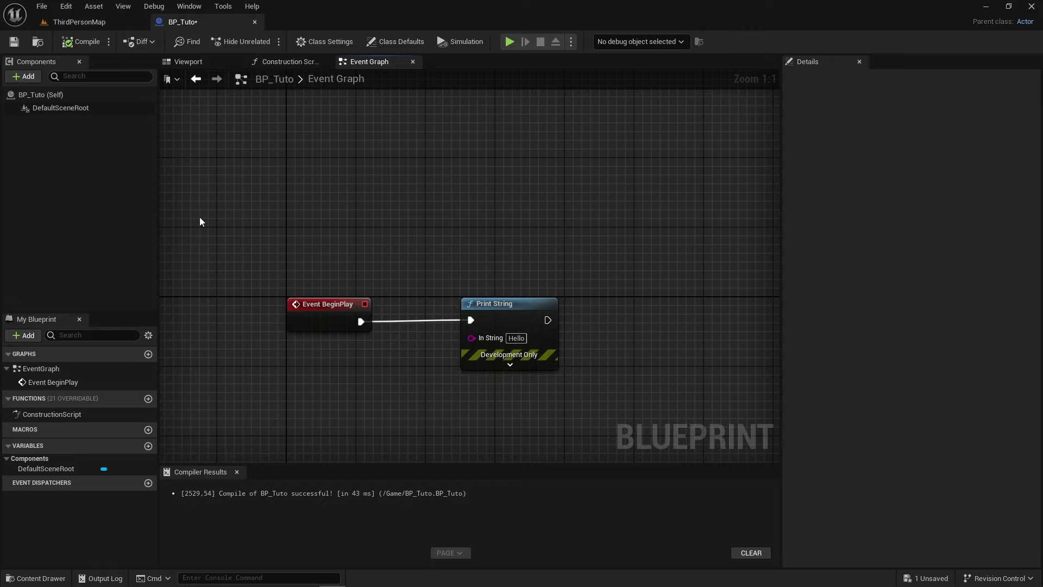
pyautogui.click(76, 22)
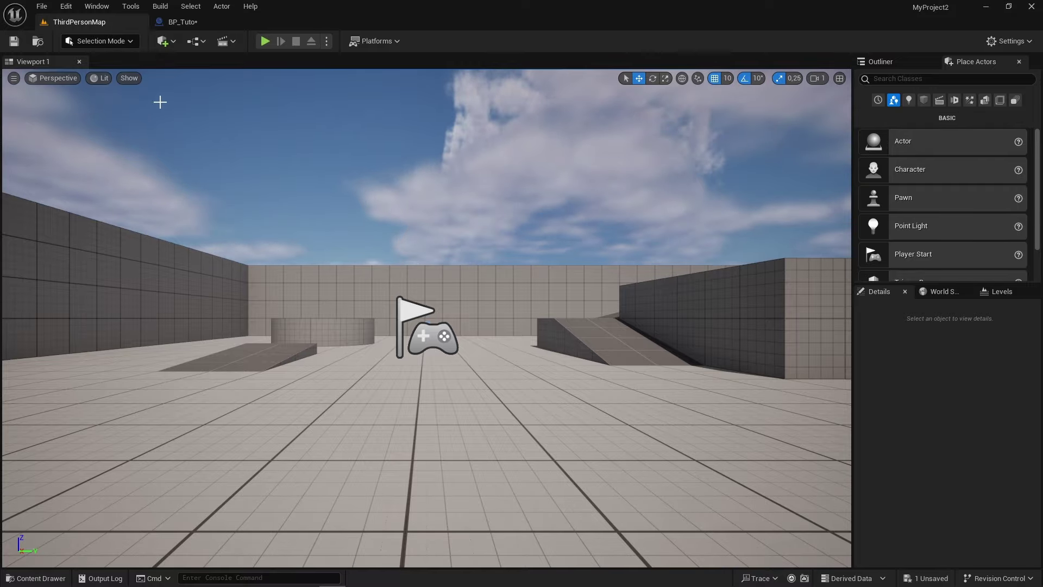
# Step: Play-test the level, then save all modified assets with the Content Drawer showing BP_Tuto
pyautogui.click(265, 41)
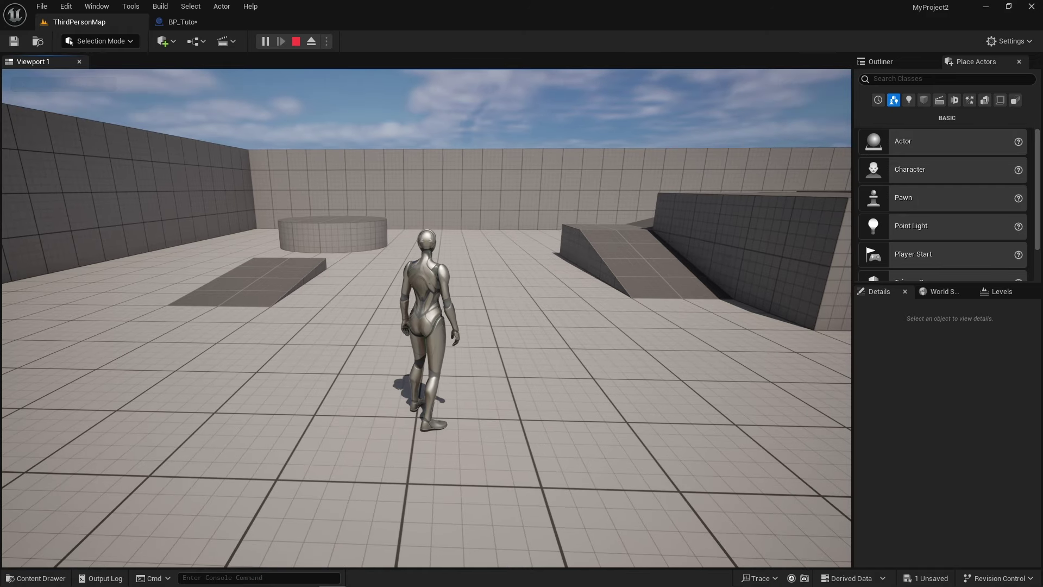
pyautogui.press('Escape')
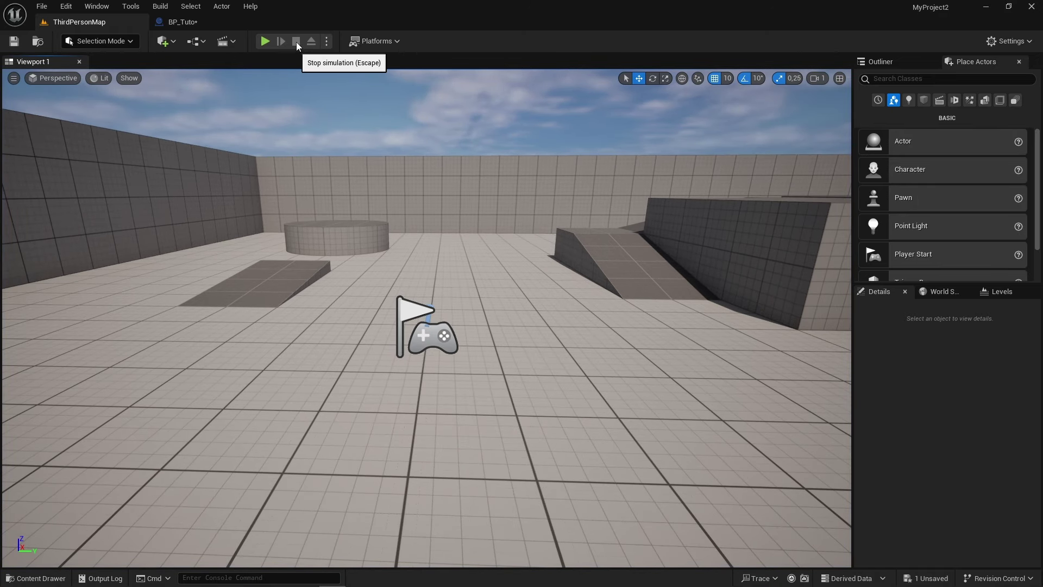
pyautogui.hotkey('ctrl', 'space')
pyautogui.click(633, 533)
pyautogui.hotkey('ctrl', 'shift', 's')
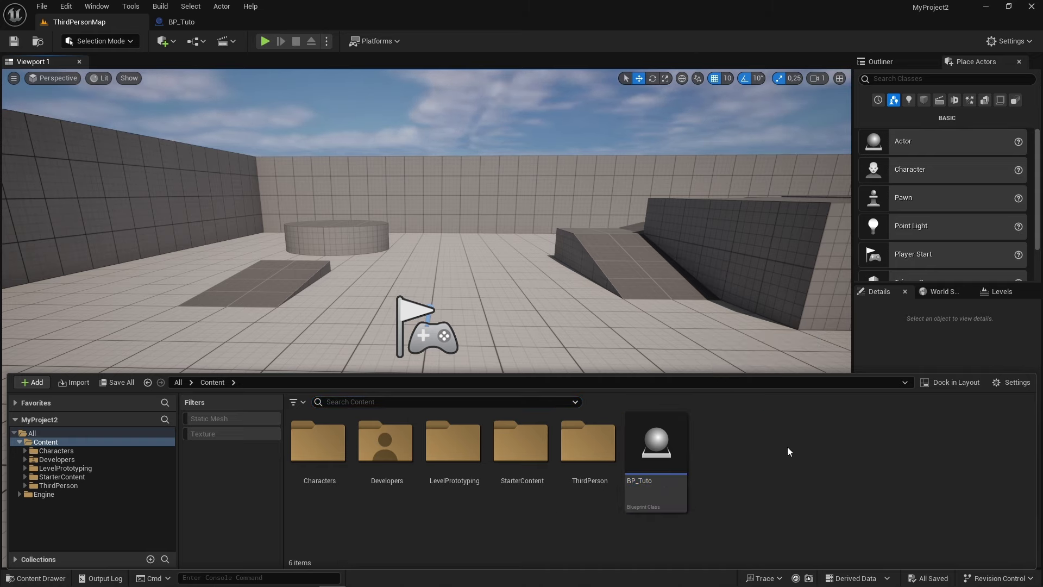
# Step: Drag BP_Tuto from the Content Drawer into the level beside the right ramp
pyautogui.click(891, 61)
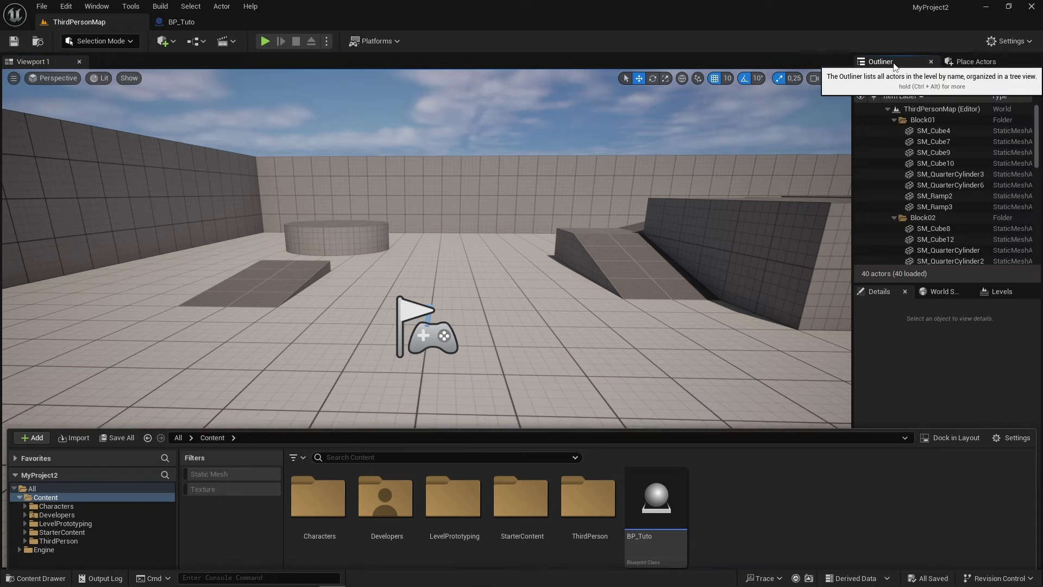
pyautogui.click(38, 577)
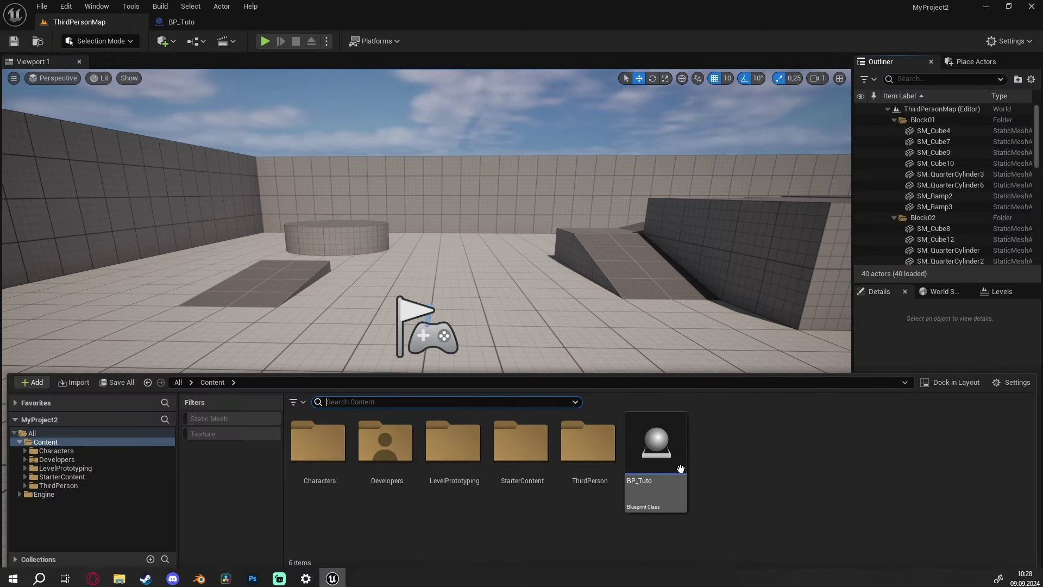
pyautogui.moveTo(681, 468); pyautogui.dragTo(656, 403)
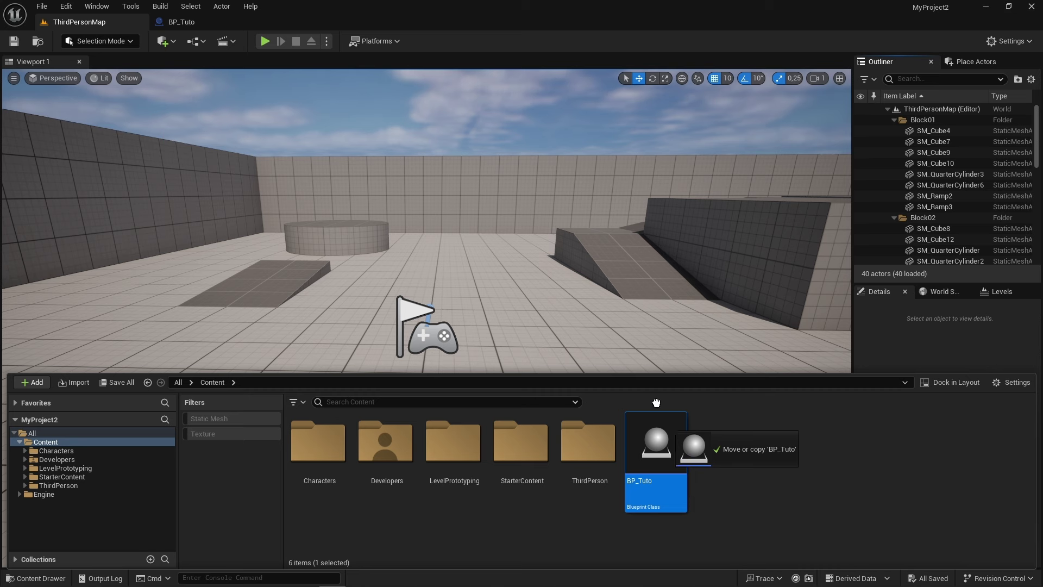
pyautogui.moveTo(656, 403)
pyautogui.mouseDown()
pyautogui.moveTo(520, 326)
pyautogui.moveTo(530, 227)
pyautogui.mouseUp()
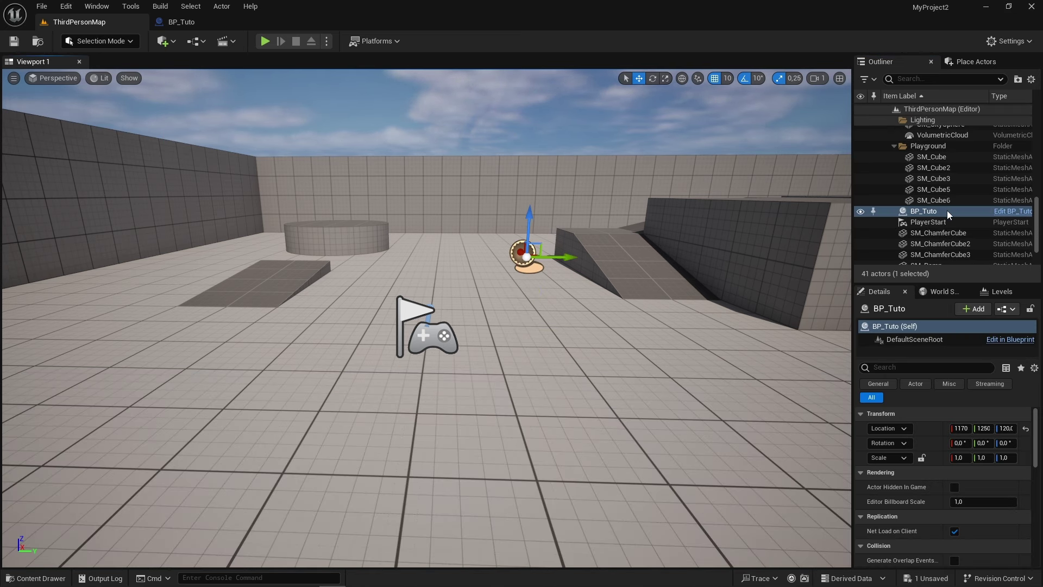
# Step: Play-test the level with the new BP_Tuto actor, then return to BP_Tuto's Event Graph
pyautogui.click(272, 42)
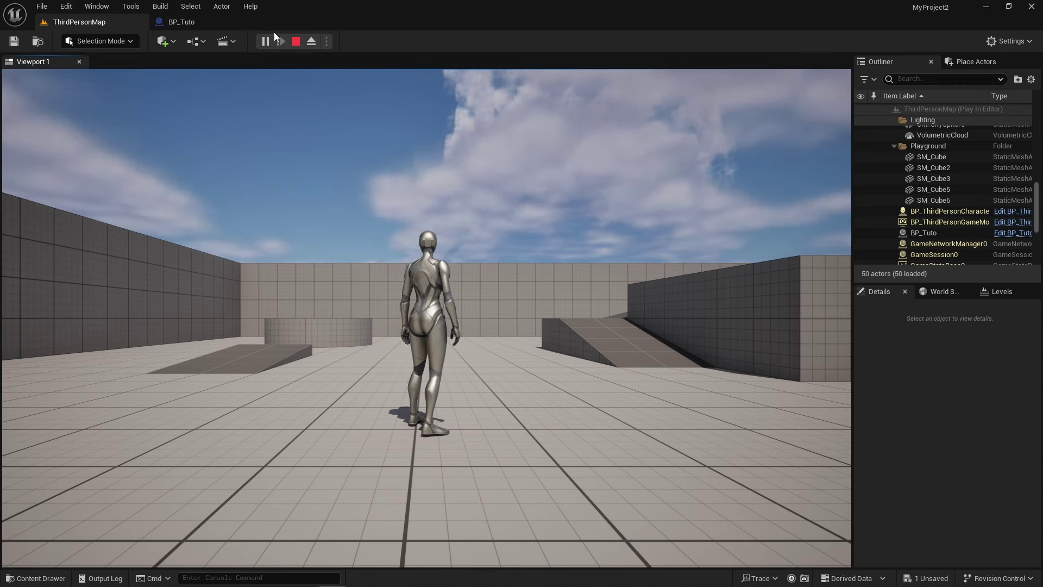
pyautogui.click(296, 41)
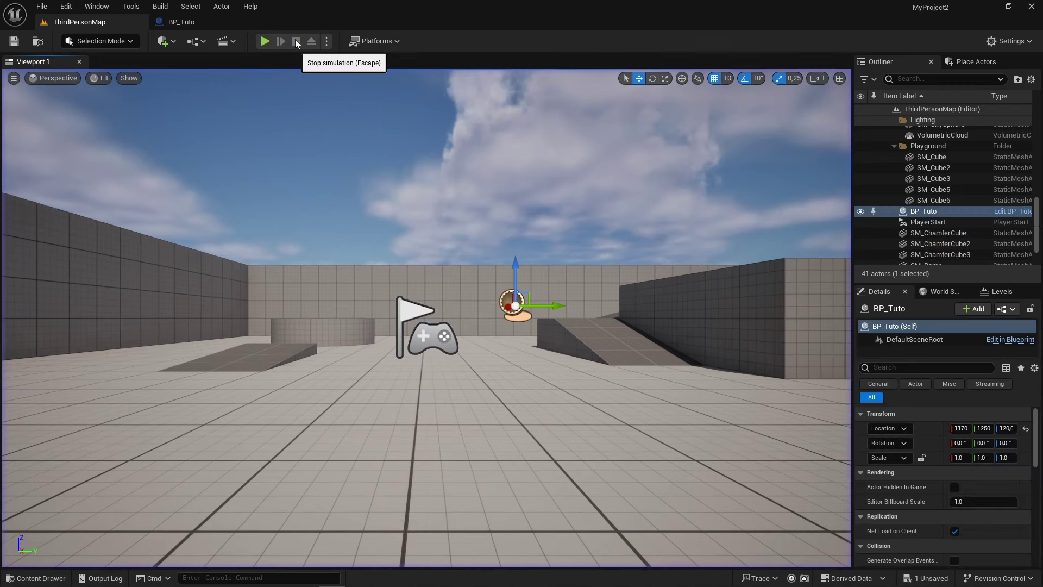
pyautogui.click(181, 22)
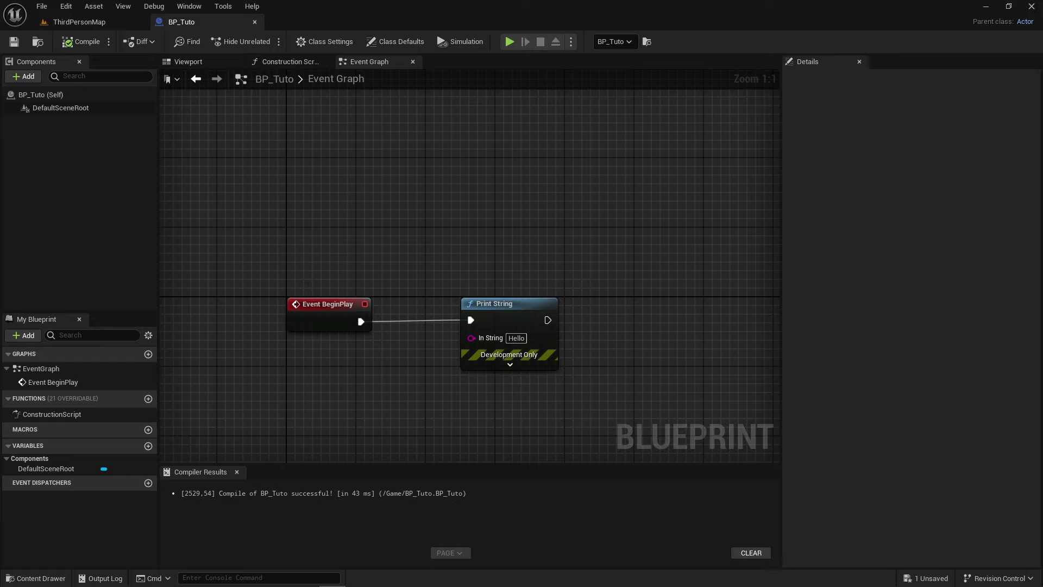
# Step: Reposition Print String and Event BeginPlay so they sit neatly side by side, still wired
pyautogui.moveTo(494, 304); pyautogui.dragTo(392, 264)
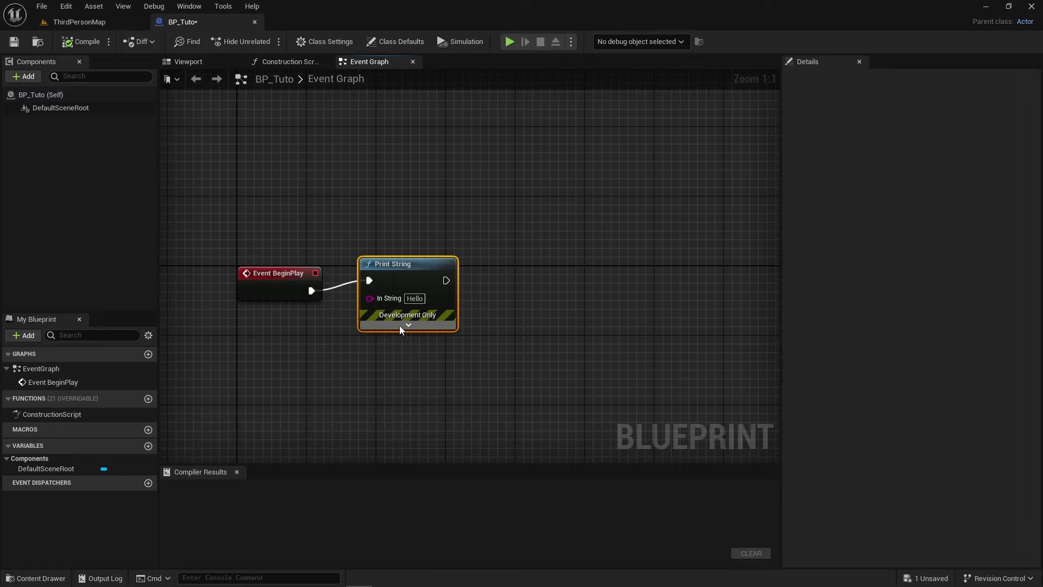
pyautogui.moveTo(384, 386)
pyautogui.mouseDown()
pyautogui.moveTo(350, 363)
pyautogui.moveTo(262, 351)
pyautogui.mouseUp()
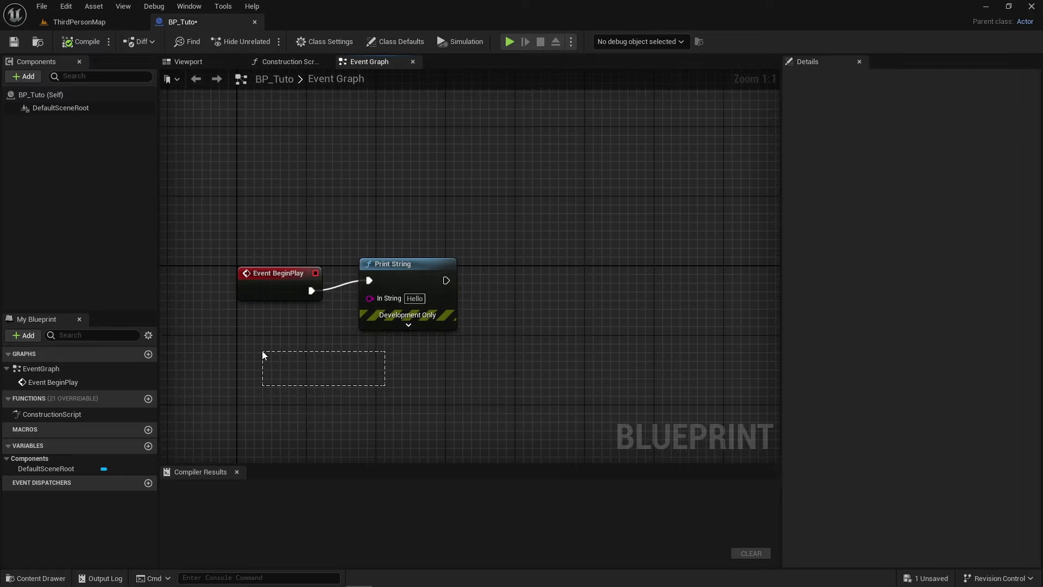
pyautogui.moveTo(273, 280); pyautogui.dragTo(264, 271)
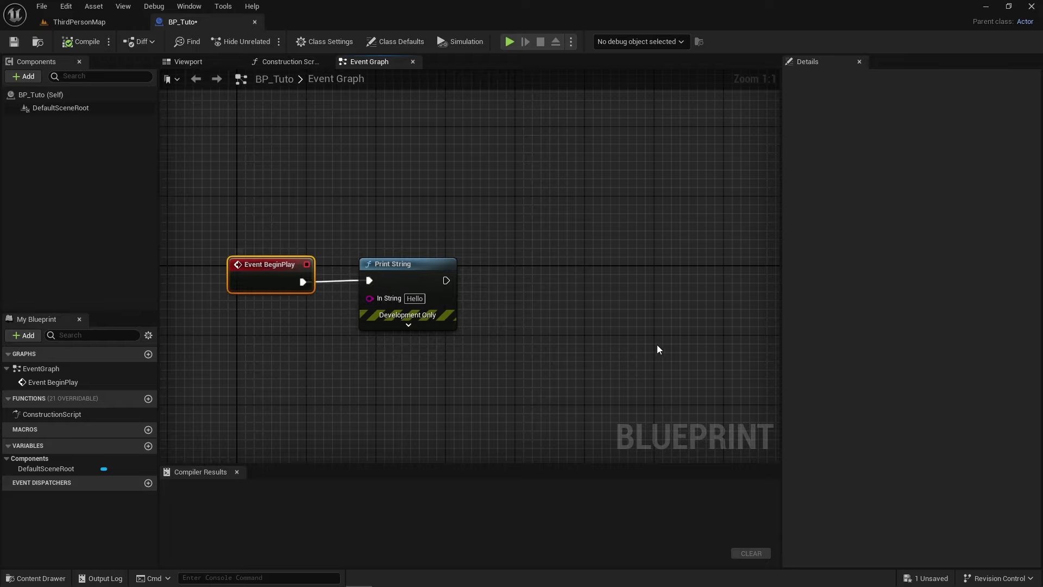
pyautogui.moveTo(376, 264); pyautogui.dragTo(394, 264)
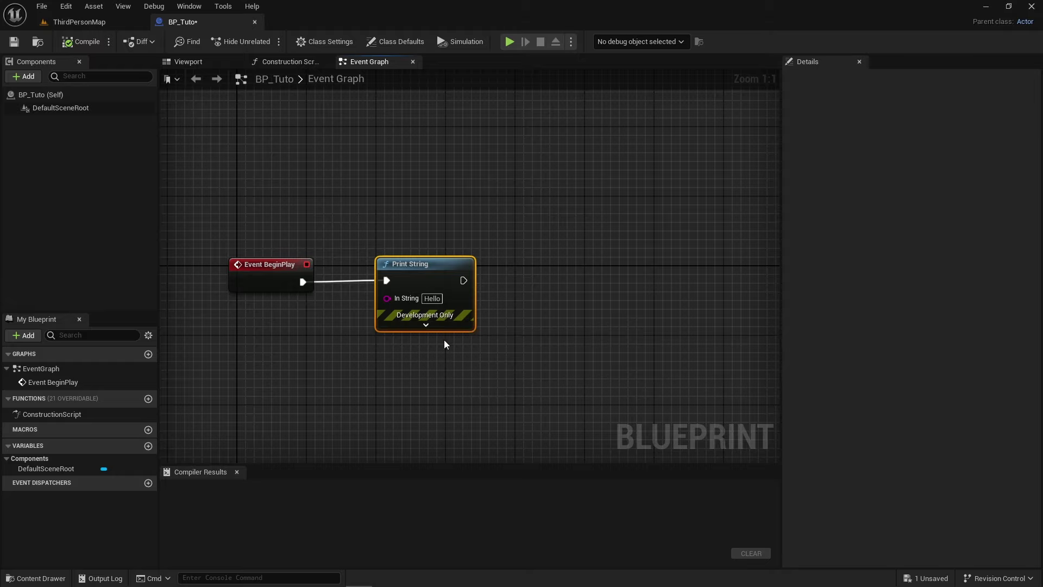
# Step: Expand Print String's advanced options, change Duration from 2.0 to 10, and compile BP_Tuto
pyautogui.click(414, 325)
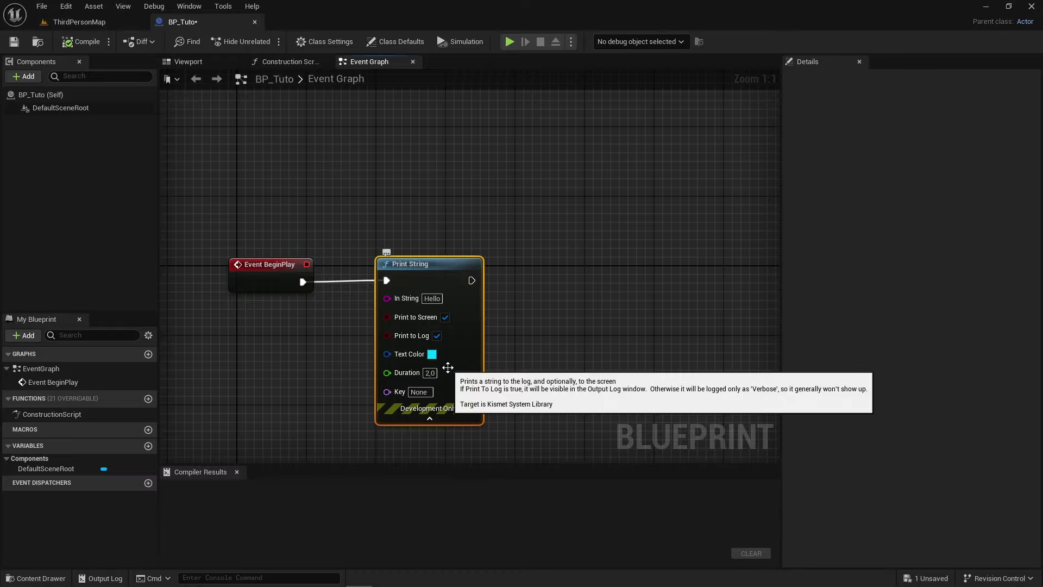
pyautogui.moveTo(579, 418); pyautogui.dragTo(582, 372, button='right')
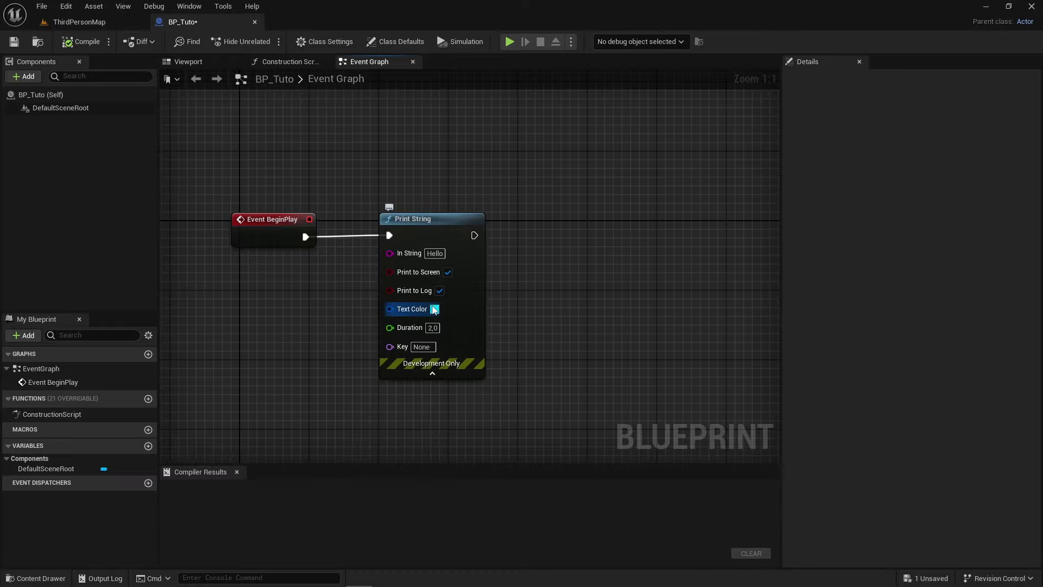
pyautogui.click(435, 309)
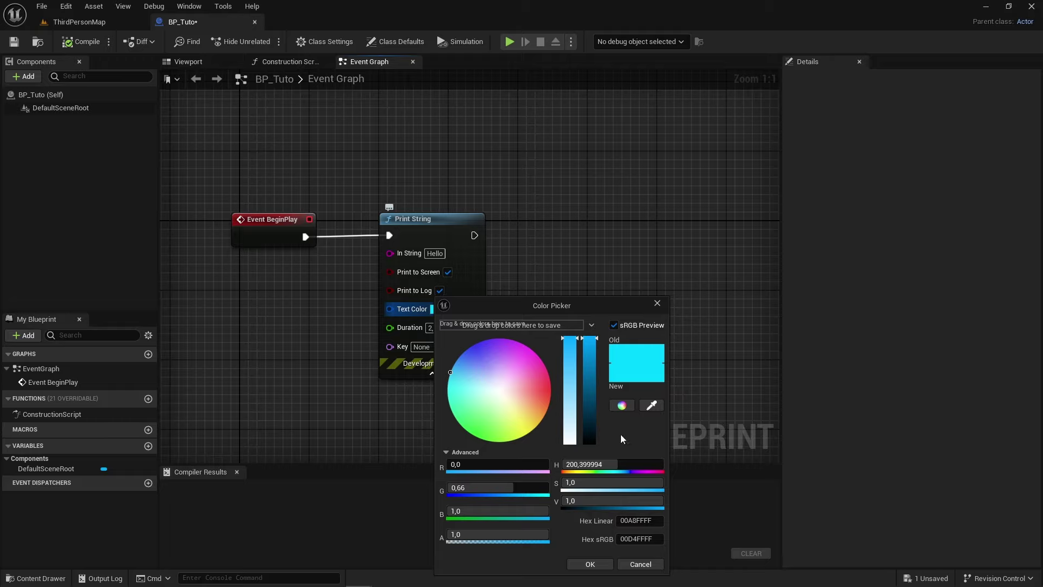
pyautogui.click(644, 565)
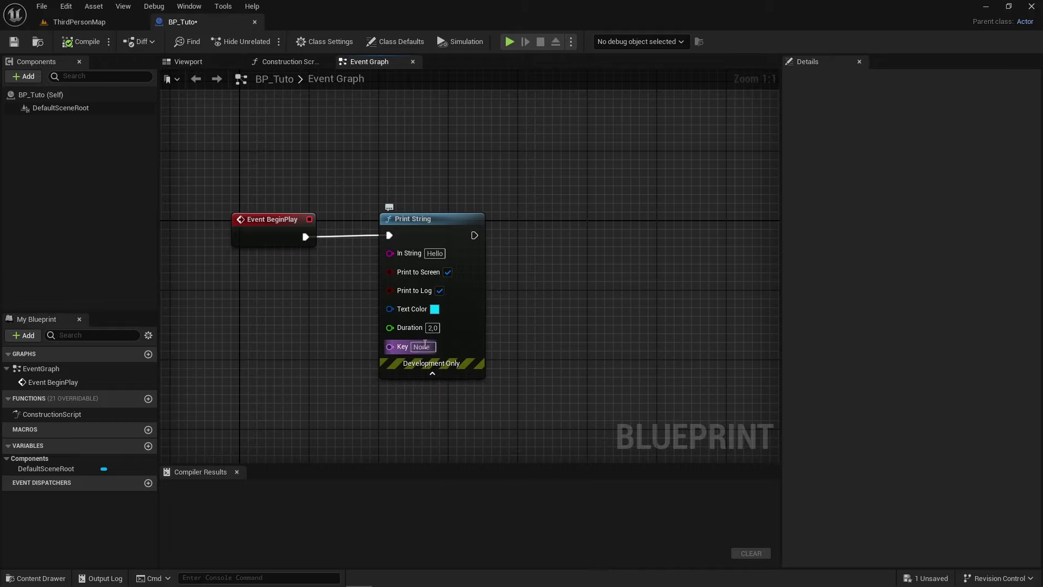
pyautogui.click(433, 328)
pyautogui.write('1')
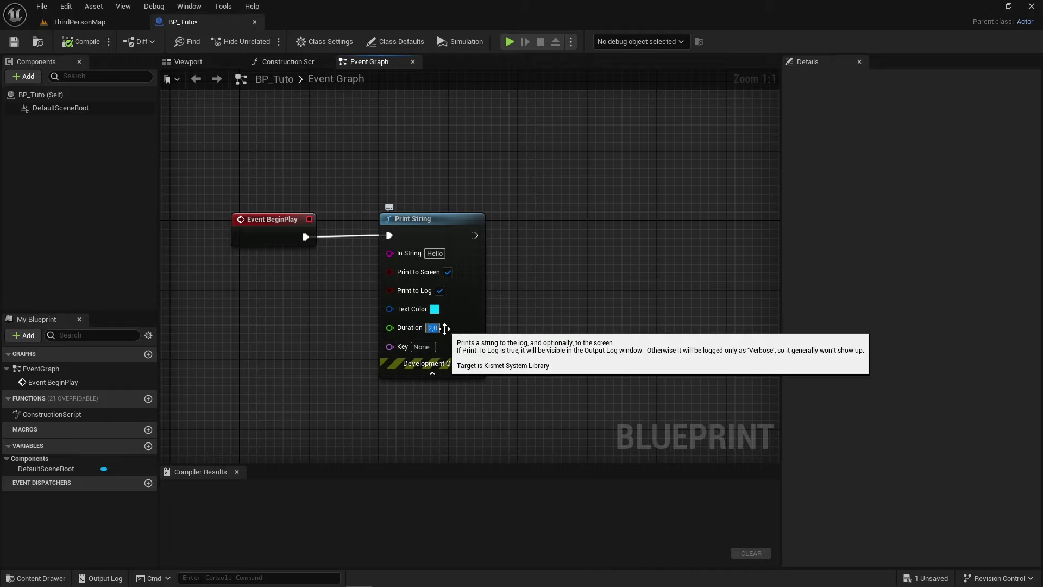
pyautogui.write('0')
pyautogui.click(461, 326)
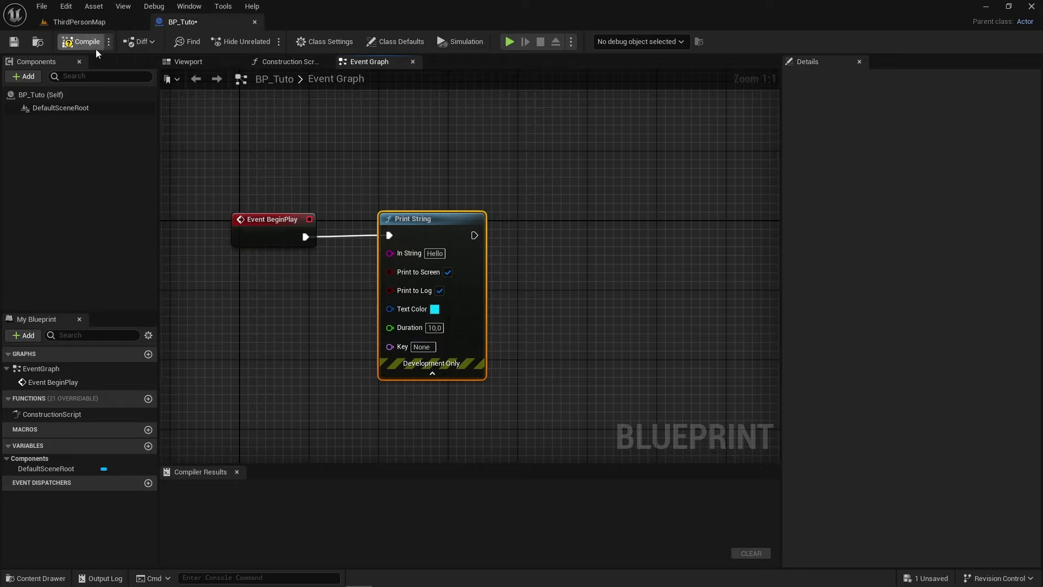
pyautogui.click(83, 44)
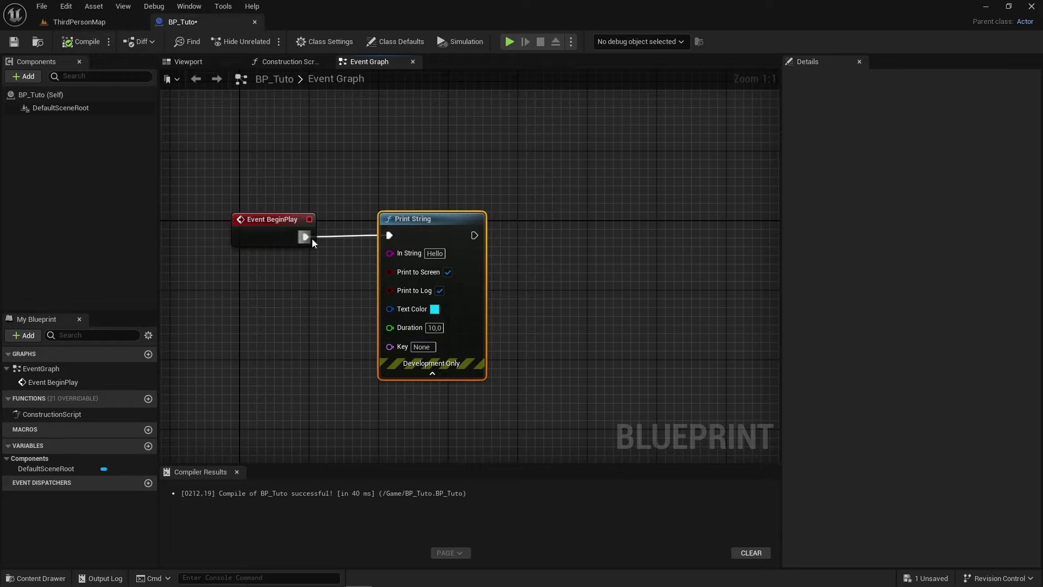
pyautogui.click(88, 24)
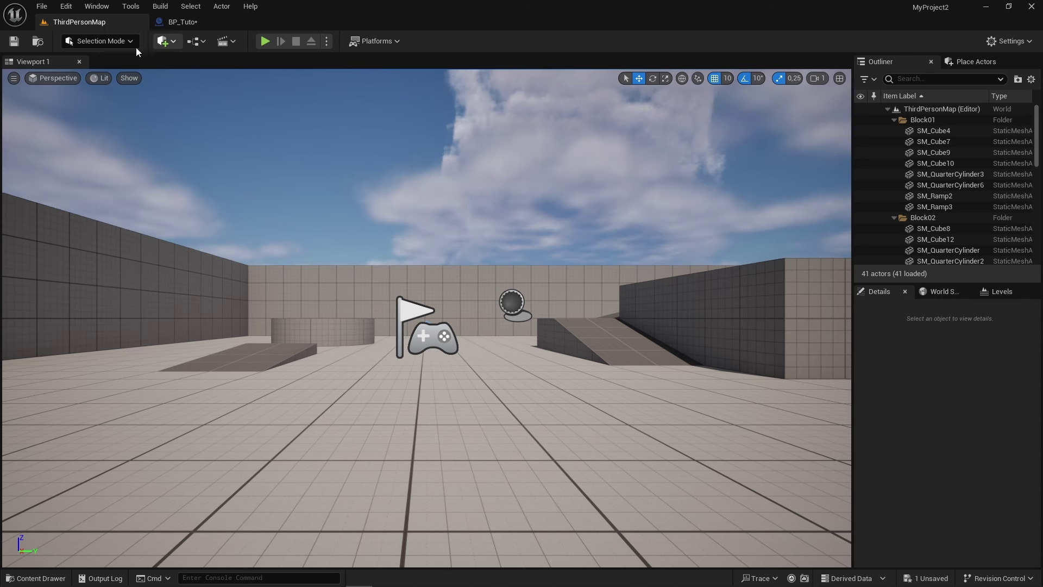
pyautogui.click(272, 41)
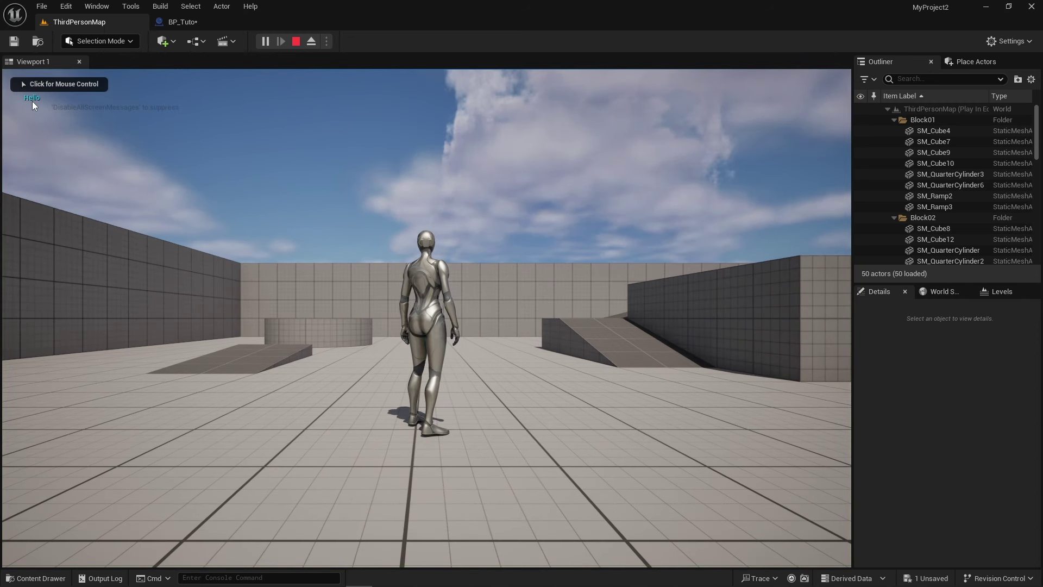
pyautogui.click(296, 41)
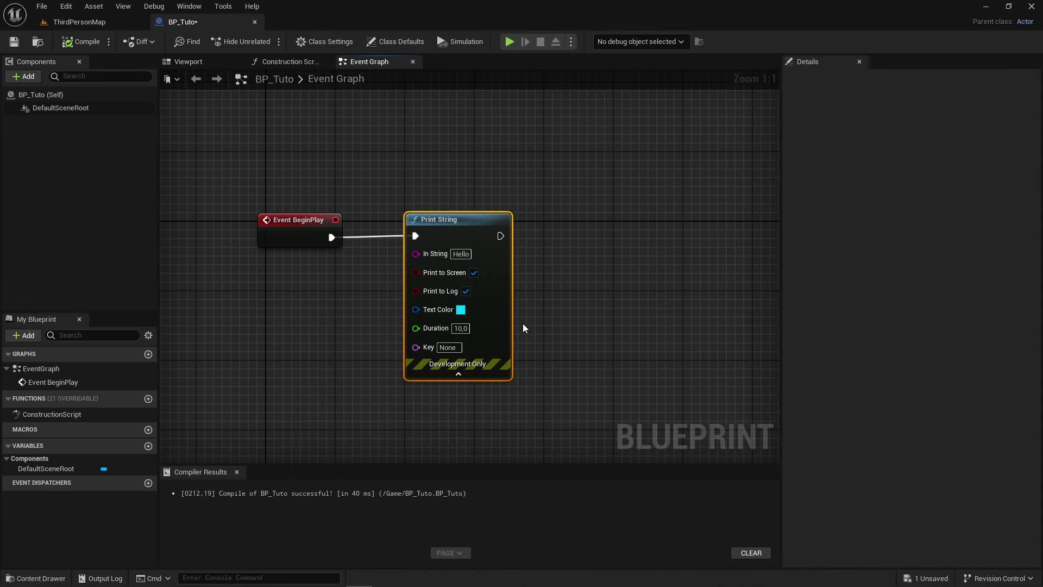
pyautogui.scroll(-1, 516, 209)
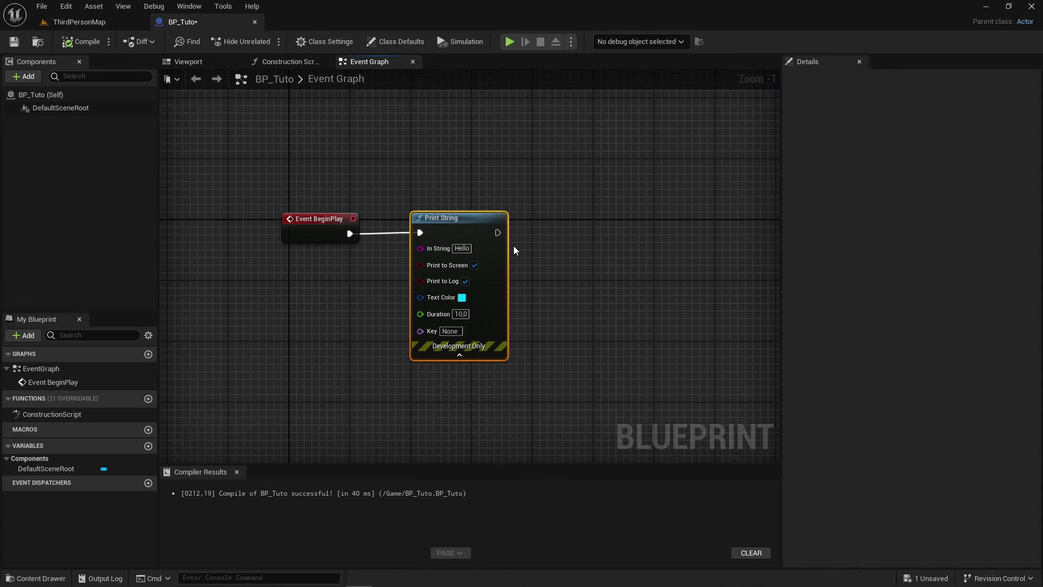
# Step: Add a second Print String after the first one and give it magenta text
pyautogui.moveTo(498, 233); pyautogui.dragTo(576, 240)
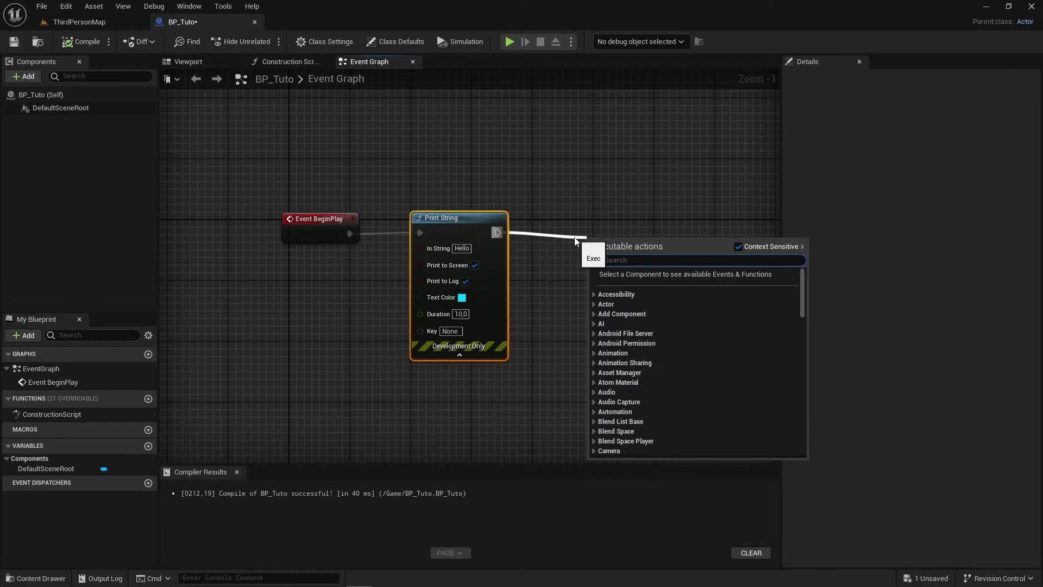
pyautogui.write('print string')
pyautogui.press('Return')
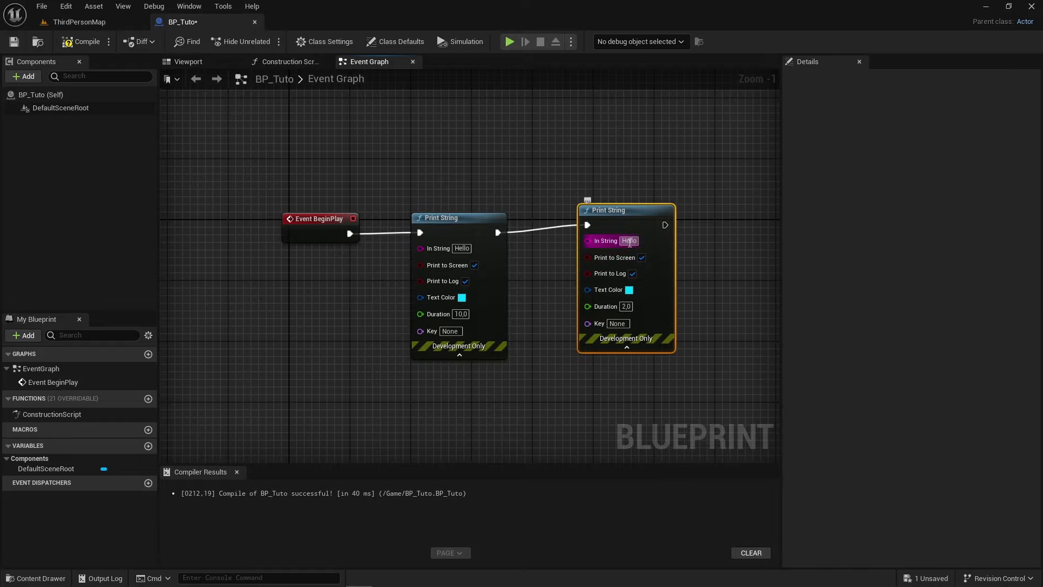
pyautogui.click(629, 290)
pyautogui.moveTo(677, 372); pyautogui.dragTo(678, 337)
pyautogui.click(708, 347)
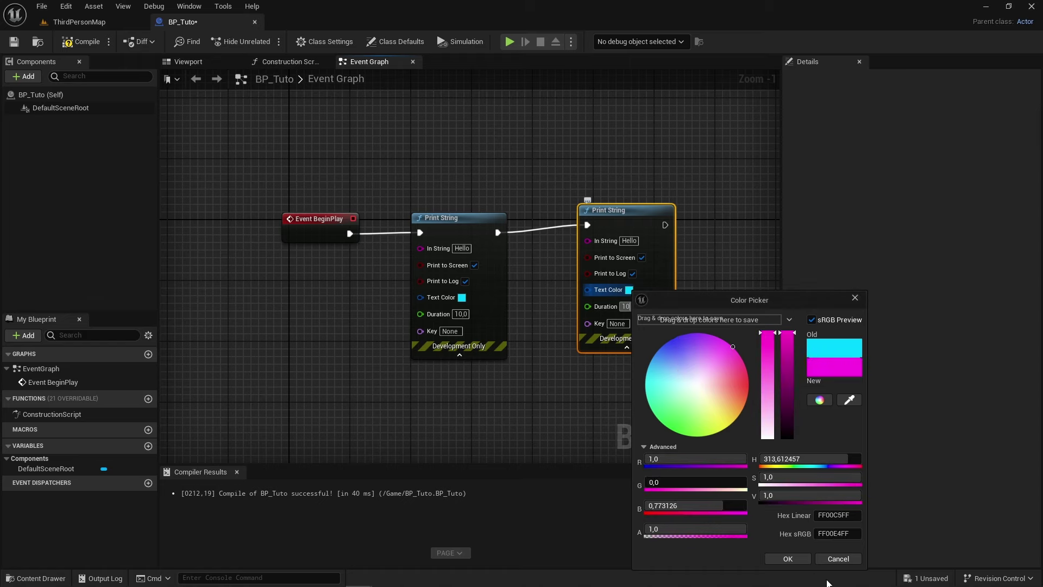
pyautogui.click(788, 558)
# Step: Set the second Print String's text to 'World' and line it up with the first node
pyautogui.doubleClick(630, 241)
pyautogui.write('World')
pyautogui.click(722, 348)
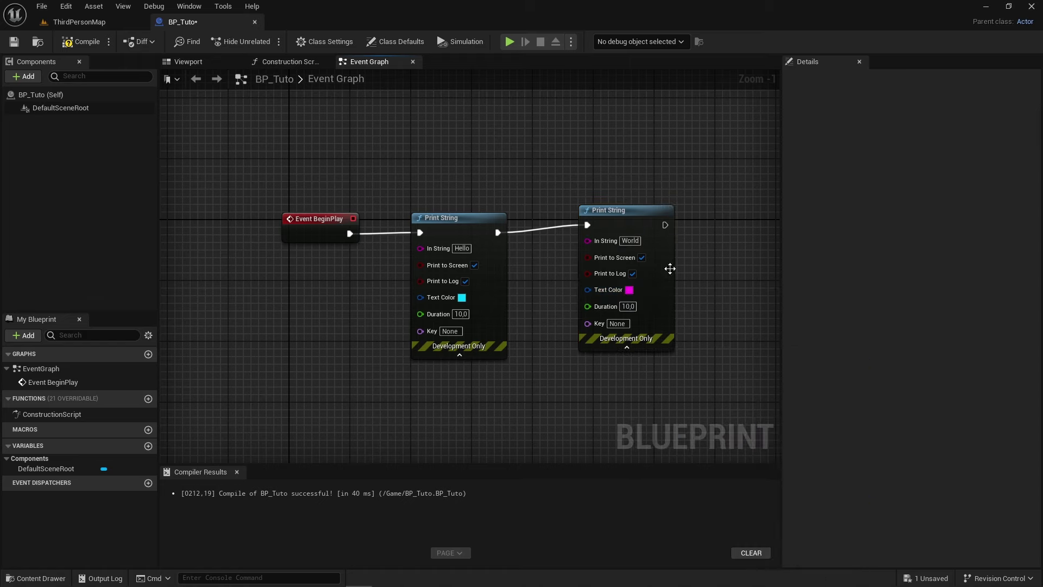
pyautogui.moveTo(664, 237); pyautogui.dragTo(678, 245)
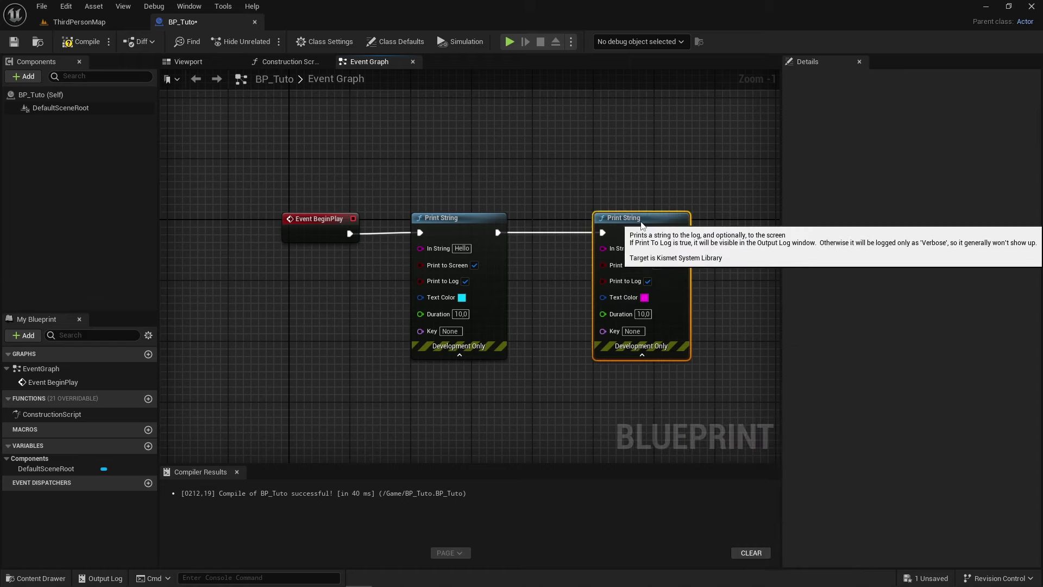
# Step: Play ThirdPersonMap to see World above Hello, then pull a wire from the World print's output
pyautogui.click(86, 24)
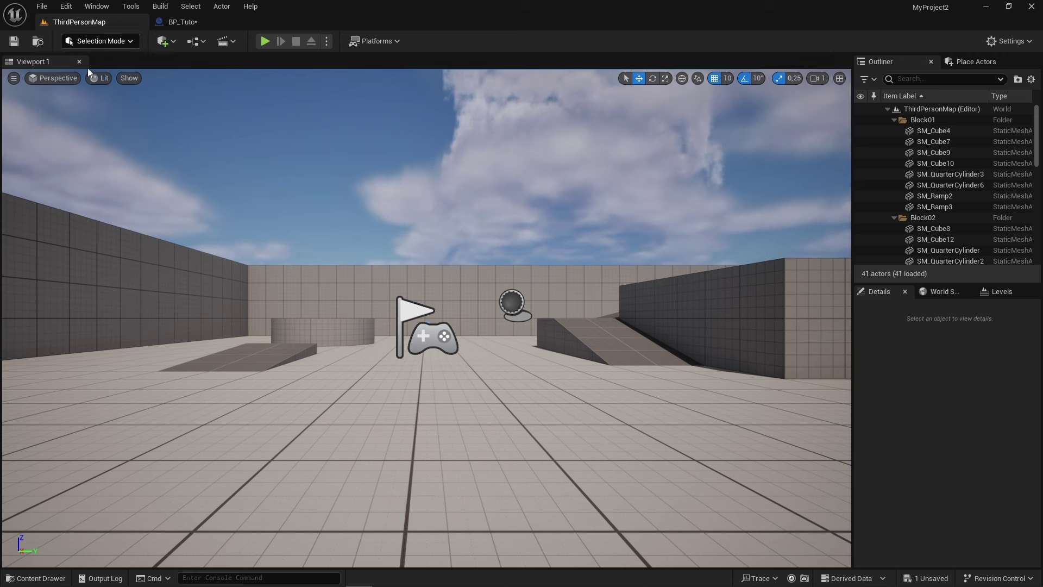
pyautogui.click(265, 42)
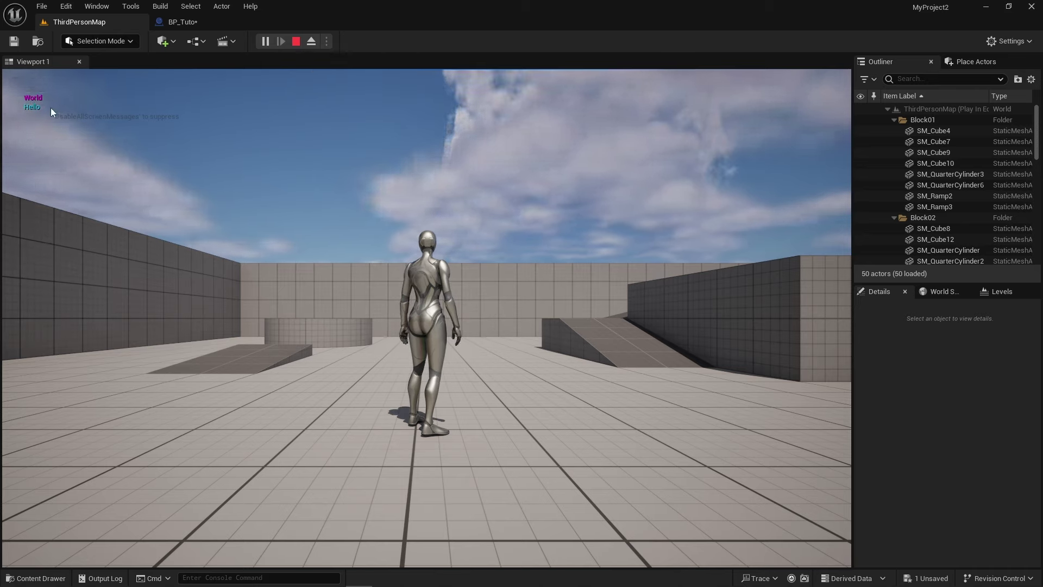
pyautogui.click(296, 41)
pyautogui.moveTo(429, 233); pyautogui.dragTo(503, 237)
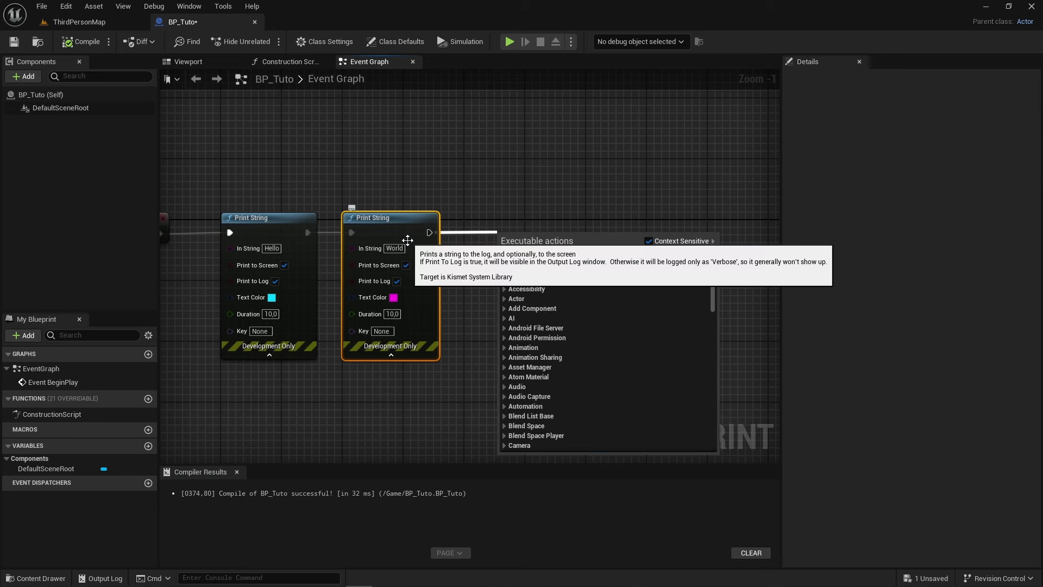
# Step: Search 'draw' and add a Draw Debug Sphere node wired after the World Print String
pyautogui.write('draw')
pyautogui.scroll(-3, 676, 325)
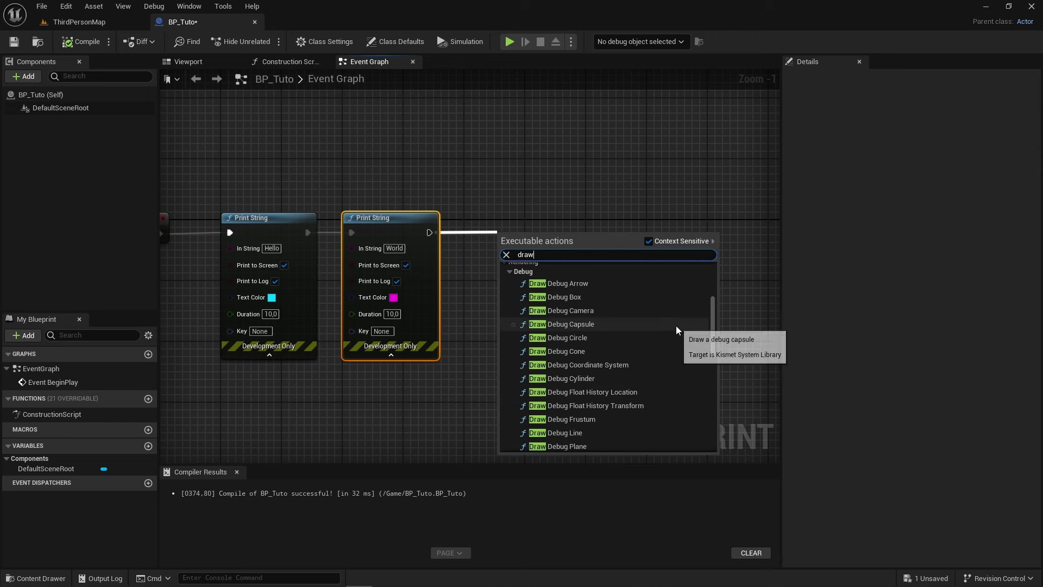
pyautogui.scroll(-2, 663, 341)
pyautogui.moveTo(713, 325); pyautogui.dragTo(716, 334)
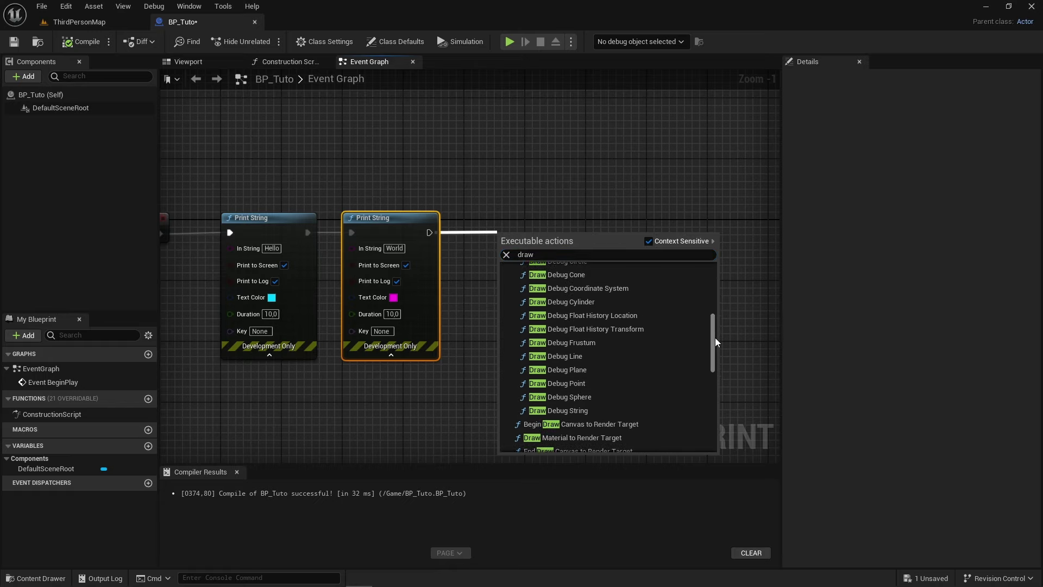
pyautogui.click(604, 411)
pyautogui.moveTo(556, 230); pyautogui.dragTo(572, 206)
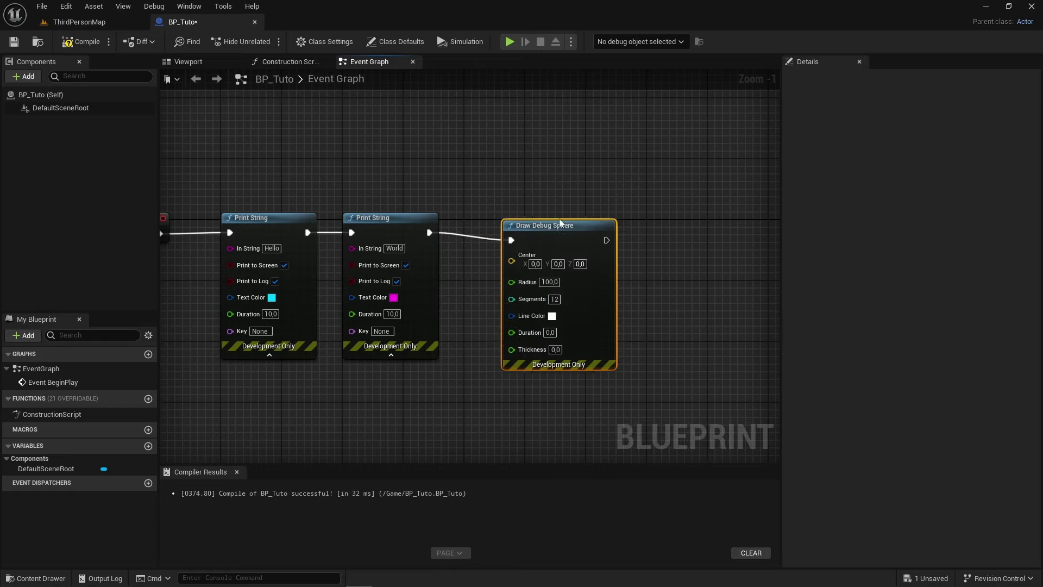
# Step: Check SM_Cube4's location, then set the debug sphere Center to X 1200, Y 1700, Z 400
pyautogui.click(80, 22)
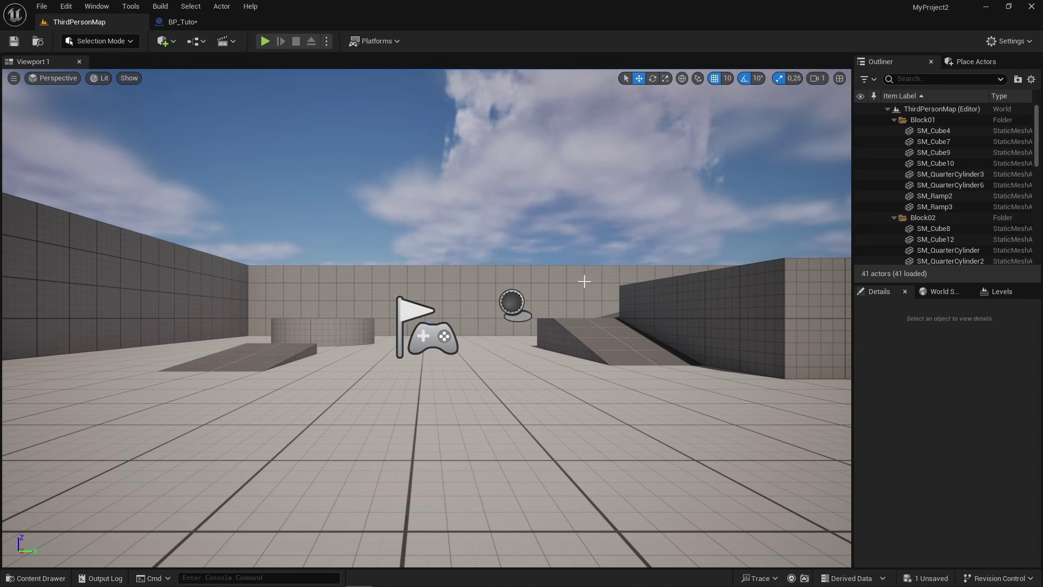
pyautogui.click(616, 281)
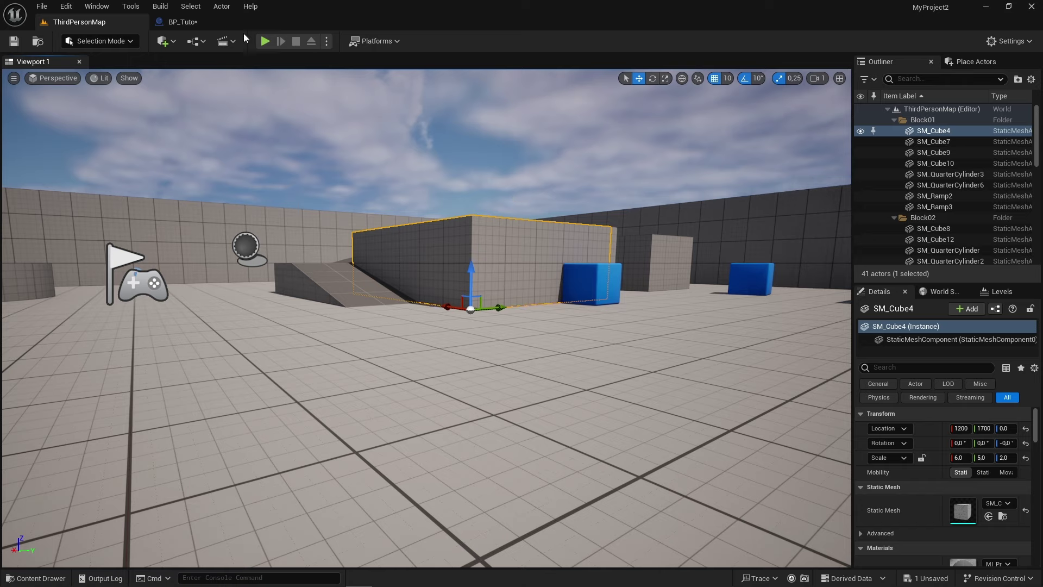
pyautogui.click(180, 21)
pyautogui.click(551, 248)
pyautogui.write('1200')
pyautogui.press('Return')
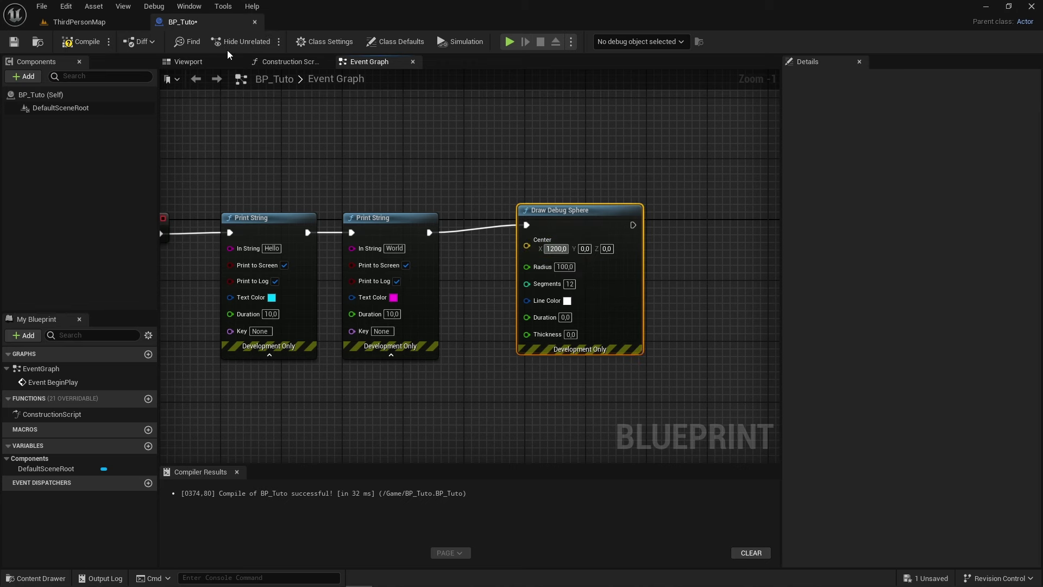
pyautogui.press('Tab')
pyautogui.write('1700')
pyautogui.press('Tab')
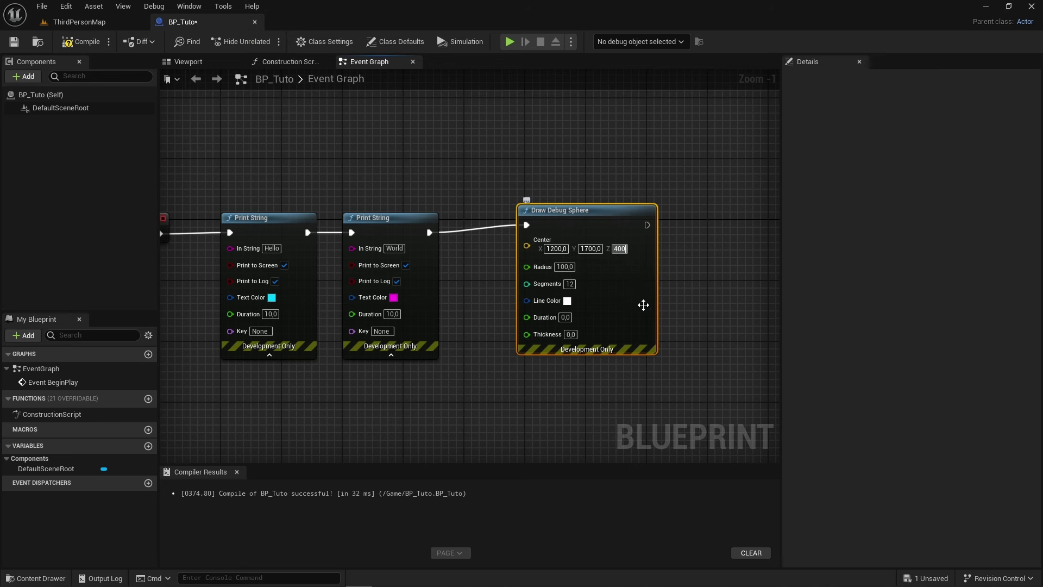
pyautogui.write('400')
pyautogui.press('Return')
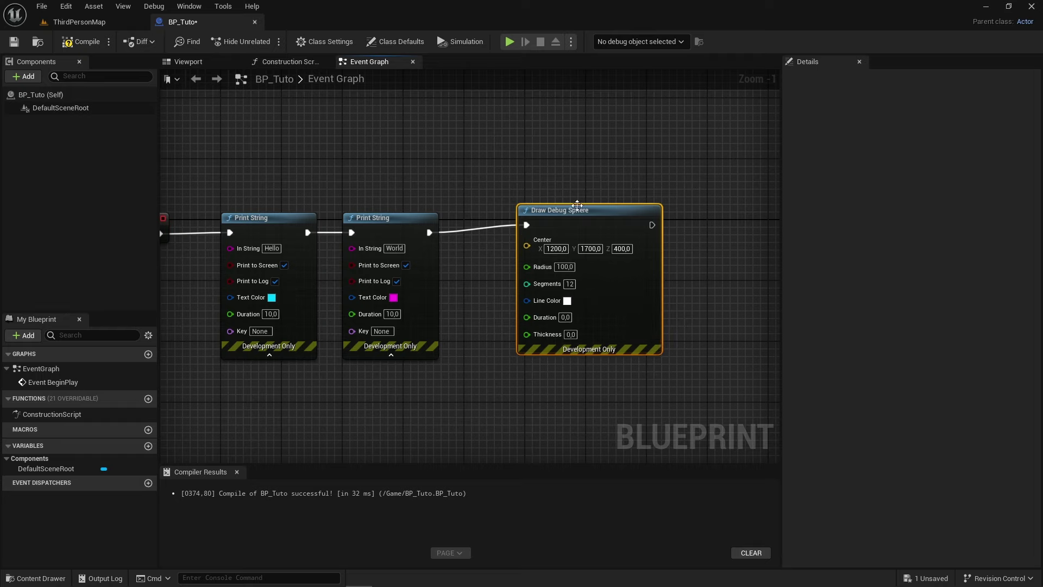
# Step: Play-test ThirdPersonMap to look for the debug sphere above the wall
pyautogui.moveTo(596, 219); pyautogui.dragTo(605, 219)
pyautogui.click(79, 21)
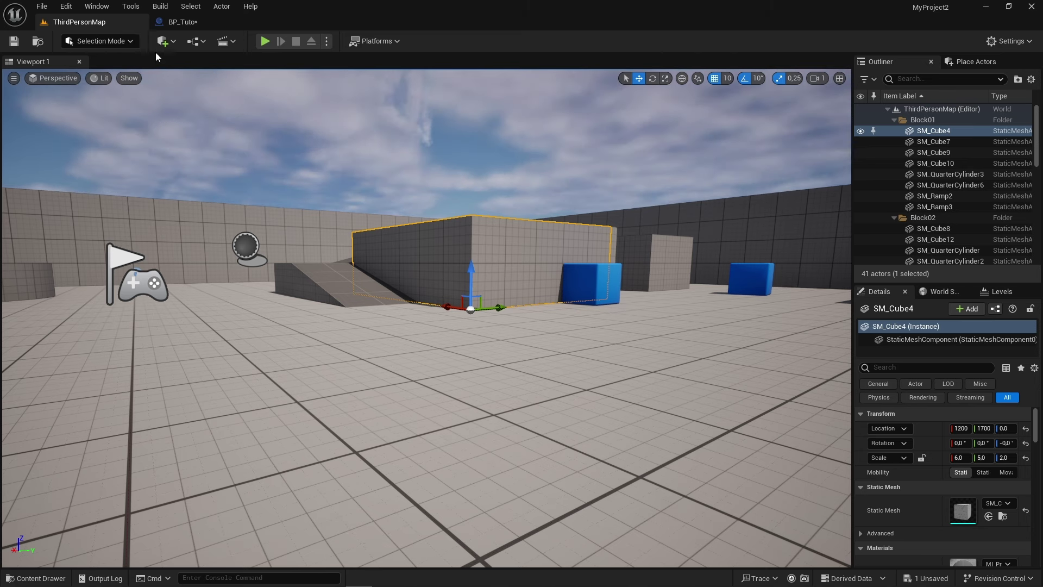
pyautogui.click(264, 43)
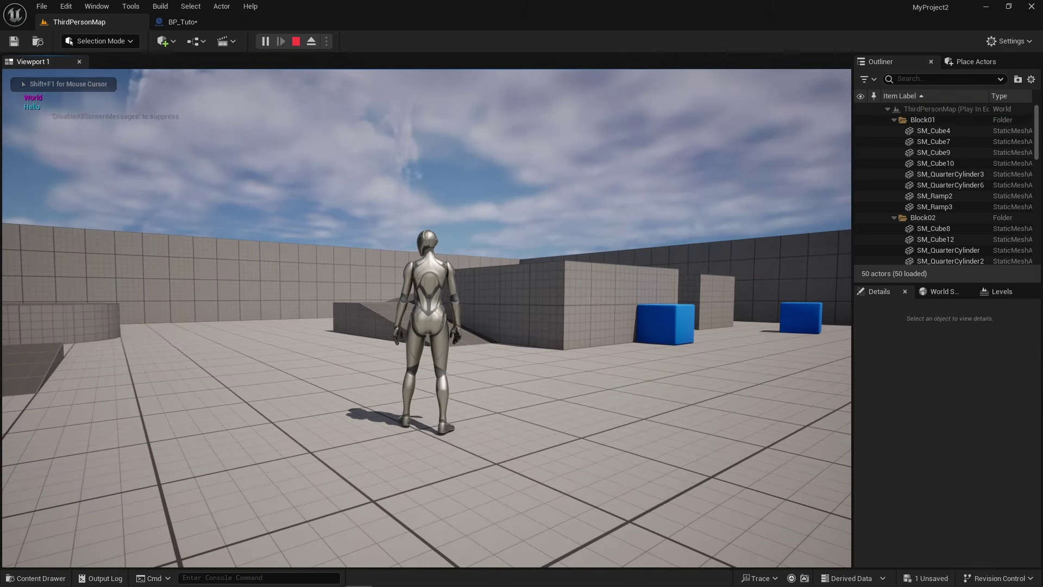
pyautogui.press('Escape')
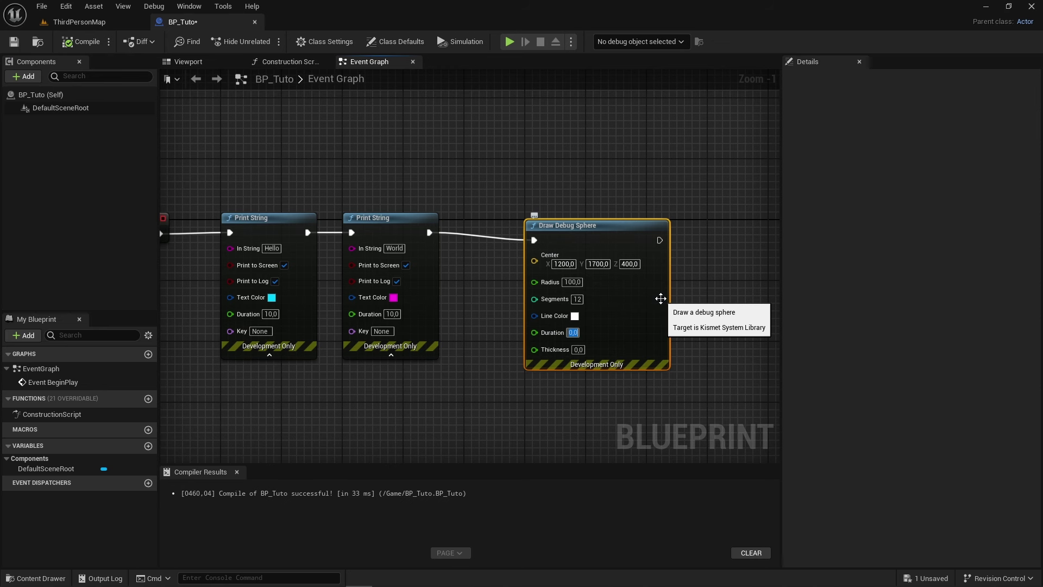
pyautogui.write('10')
# Step: Give Draw Debug Sphere a Duration of 10 and Thickness of 1, then compile BP_Tuto
pyautogui.press('Return')
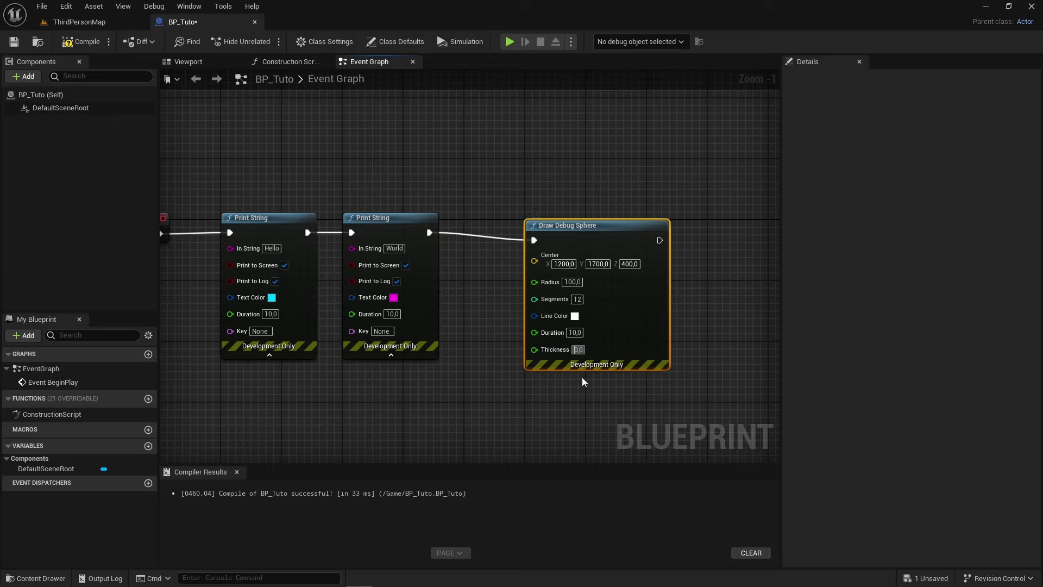
pyautogui.write('1')
pyautogui.press('Return')
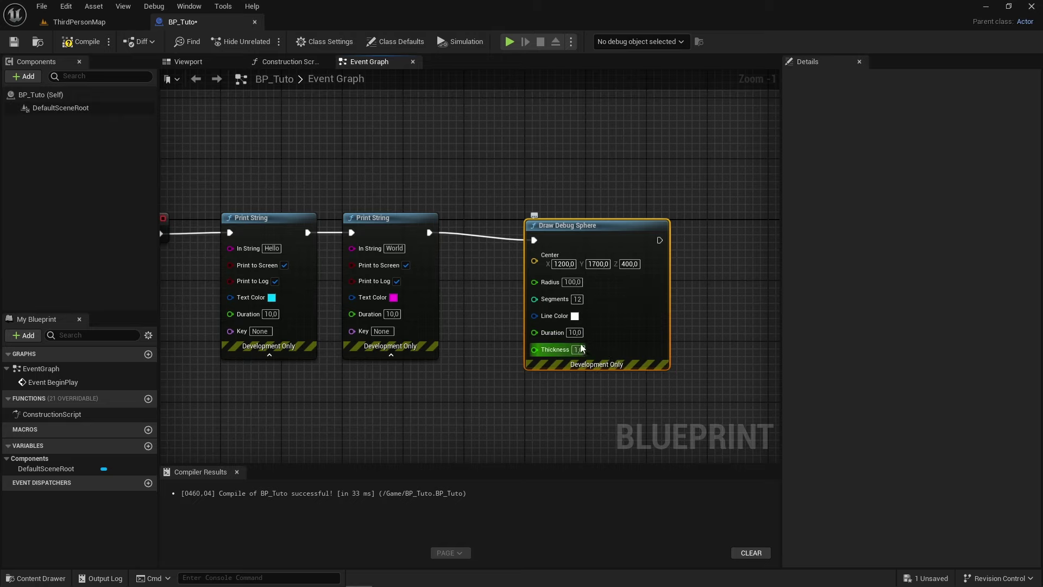
pyautogui.click(82, 42)
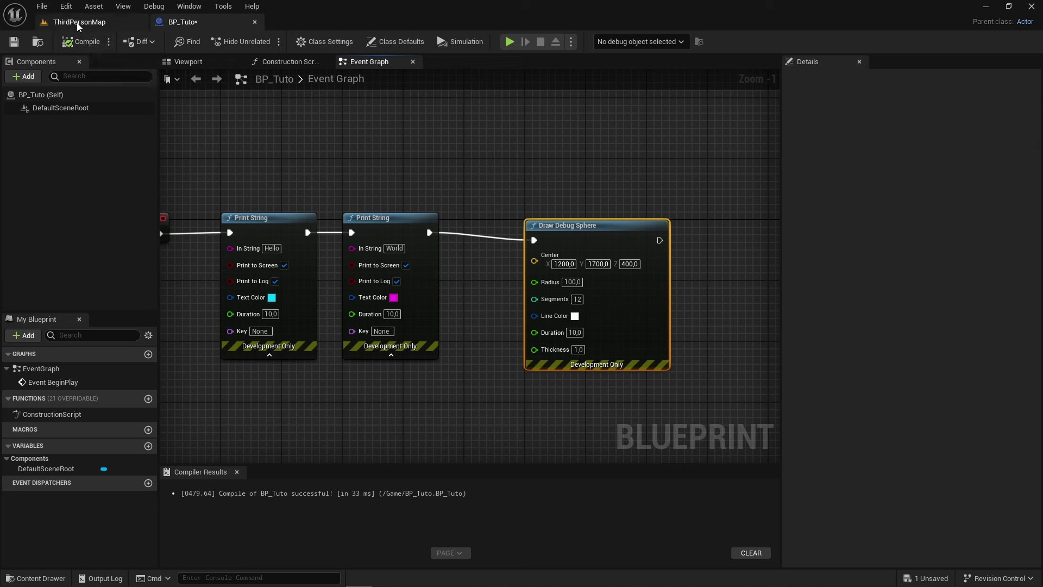
# Step: Play ThirdPersonMap and walk the character to see the white wireframe sphere above the wall
pyautogui.click(79, 23)
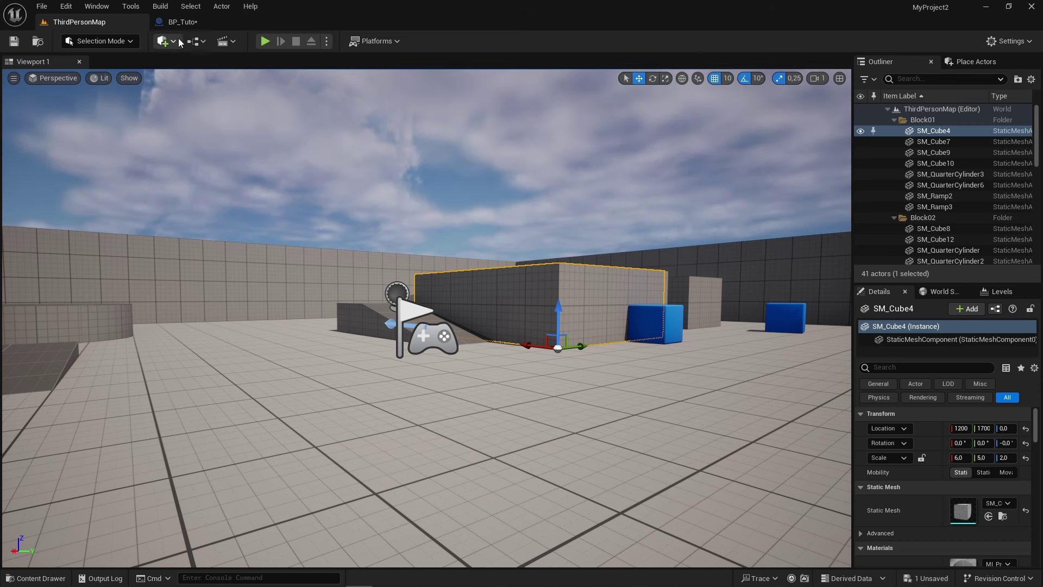
pyautogui.click(265, 41)
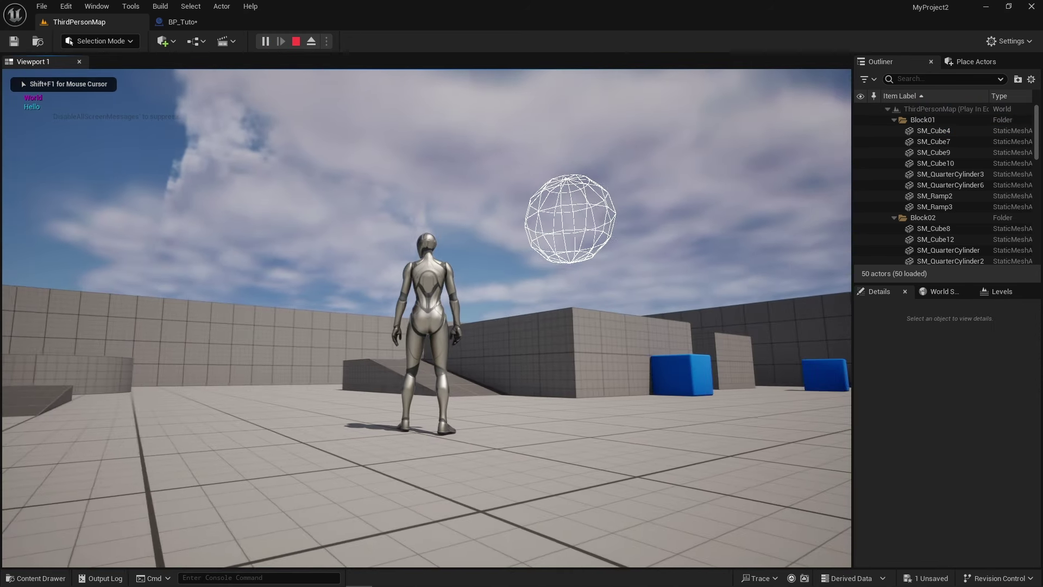
pyautogui.press('w')
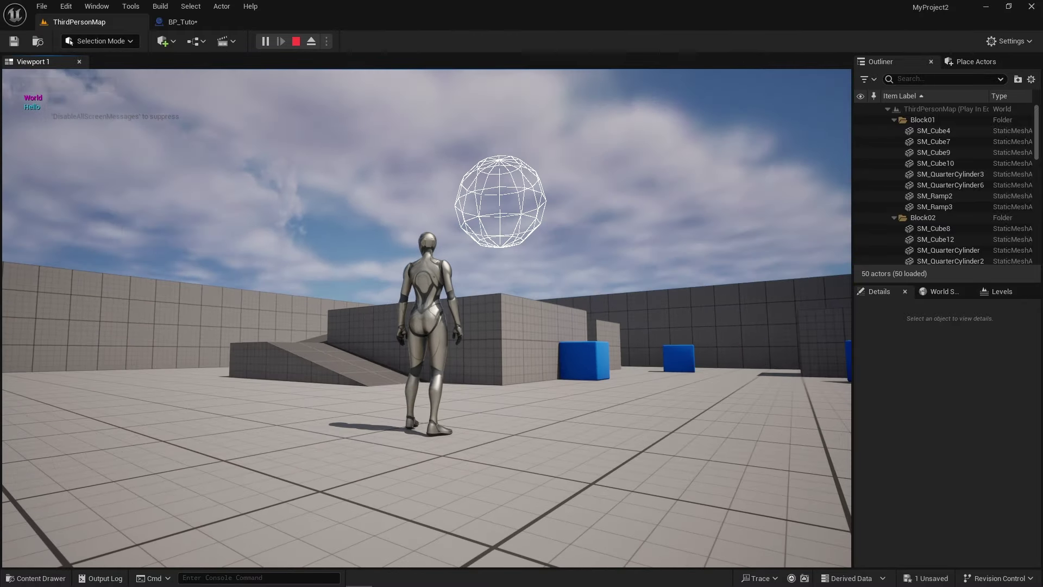
pyautogui.press('a')
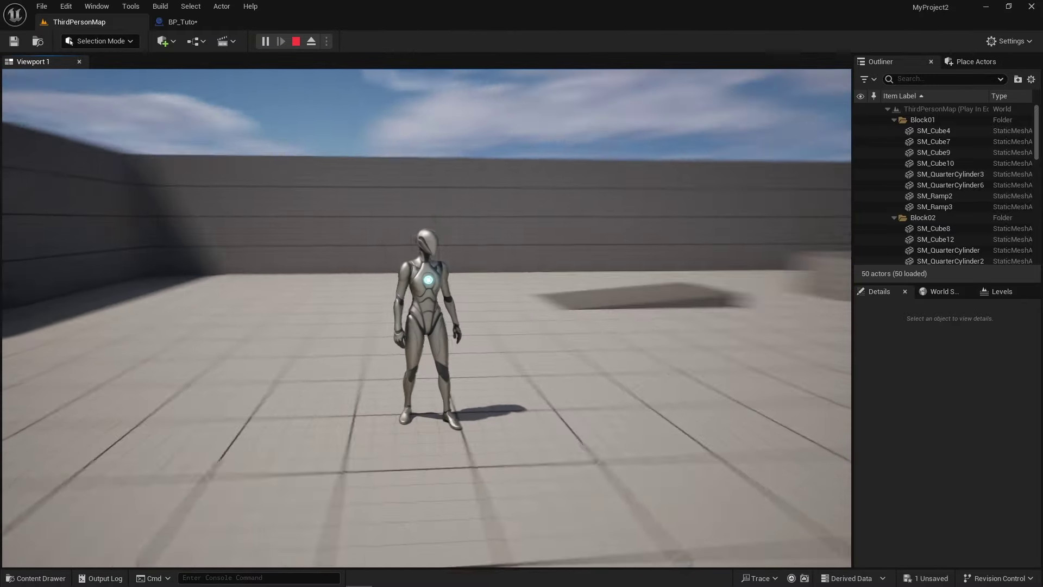
pyautogui.press('Escape')
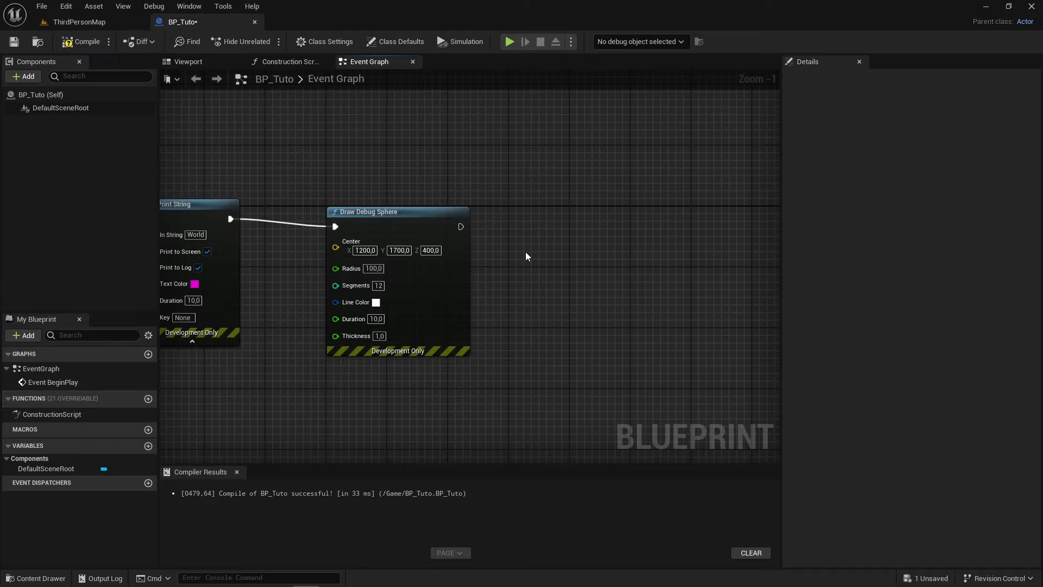
# Step: Make room after Draw Debug Sphere and add a Spawn Emitter at Location node wired after it
pyautogui.moveTo(526, 256); pyautogui.dragTo(678, 288, button='right')
pyautogui.moveTo(532, 248); pyautogui.dragTo(515, 238)
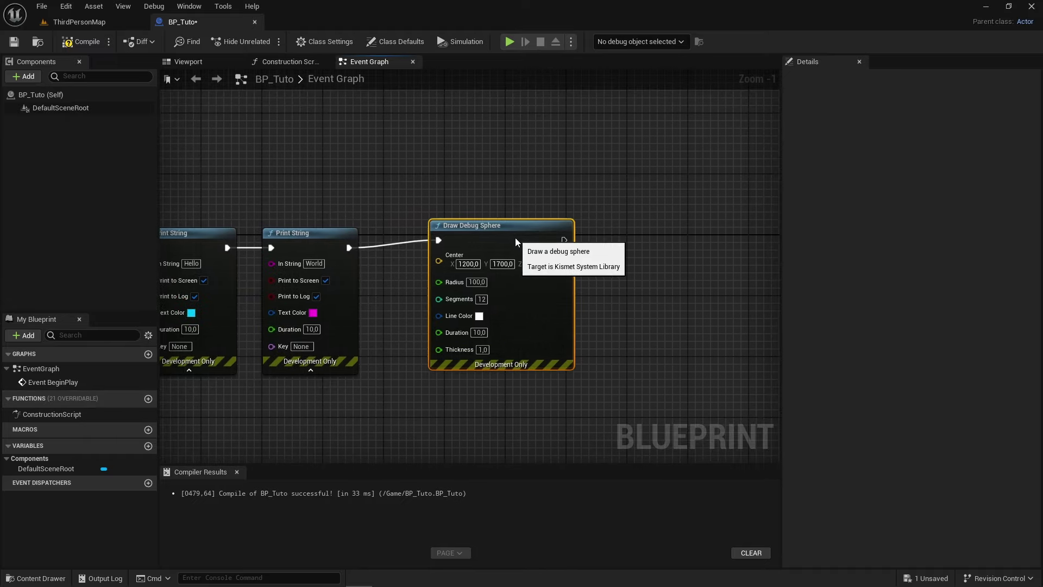
pyautogui.moveTo(630, 306)
pyautogui.mouseDown(button='right')
pyautogui.moveTo(562, 314)
pyautogui.moveTo(585, 294)
pyautogui.mouseUp(button='right')
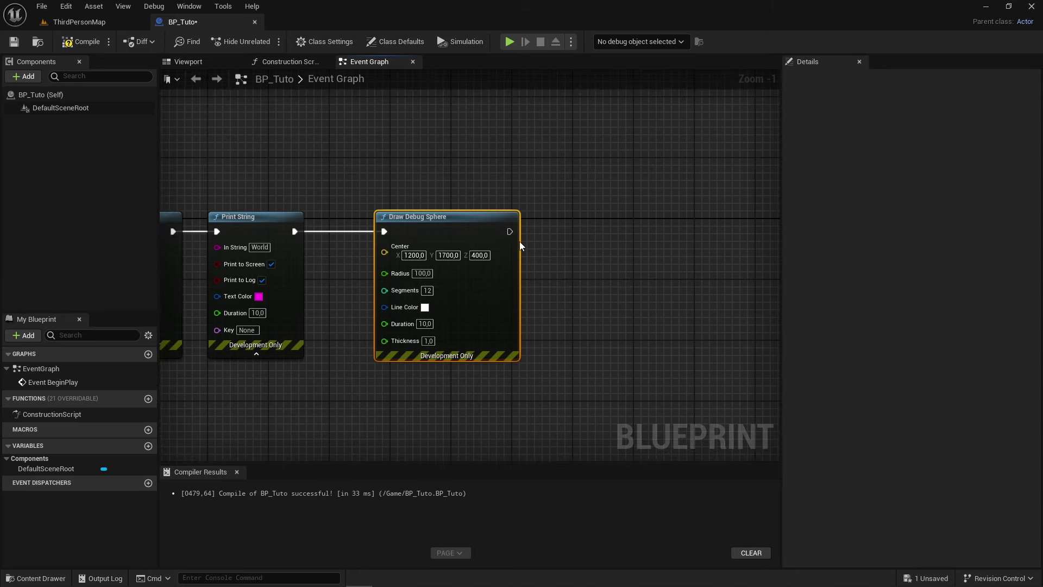
pyautogui.moveTo(520, 245); pyautogui.dragTo(505, 259, button='right')
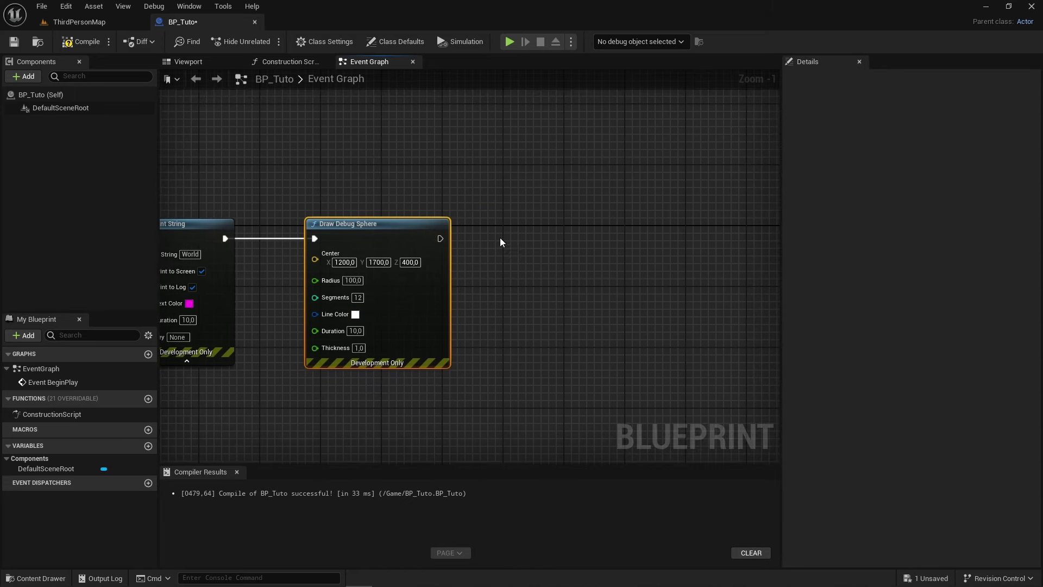
pyautogui.moveTo(470, 242); pyautogui.dragTo(493, 245)
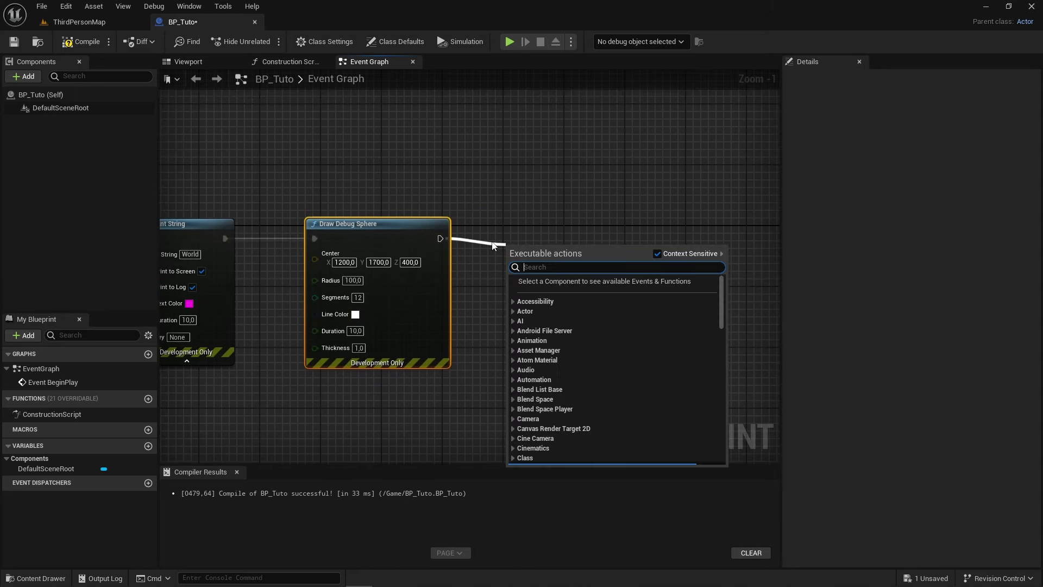
pyautogui.write('spawn emi')
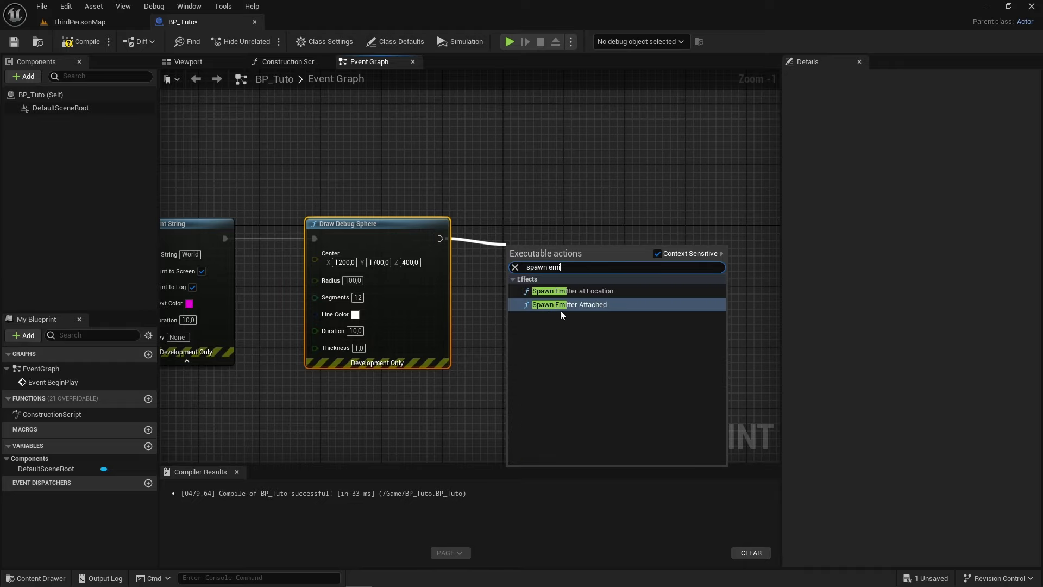
pyautogui.click(603, 294)
pyautogui.moveTo(609, 245)
pyautogui.mouseDown()
pyautogui.moveTo(612, 225)
pyautogui.moveTo(612, 235)
pyautogui.mouseUp()
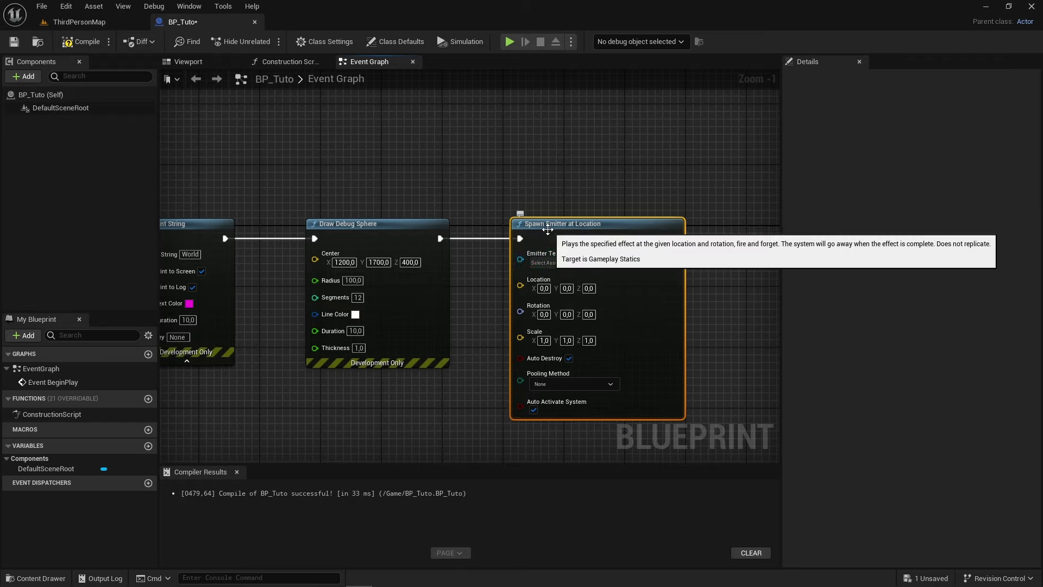
# Step: Set the emitter's Location Z to 900 so P_Explosion spawns at 1200, 1700, 900
pyautogui.click(564, 262)
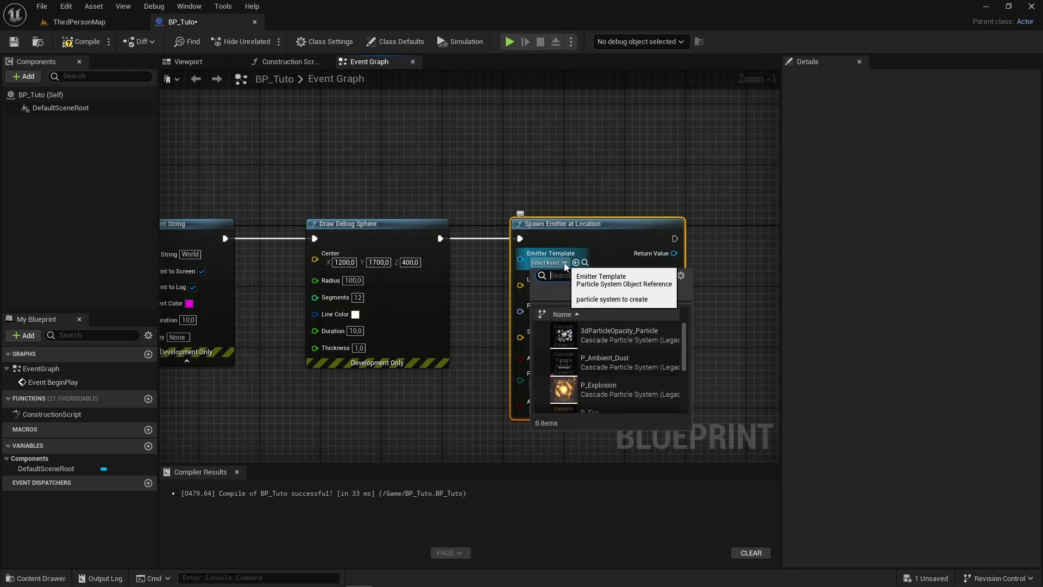
pyautogui.scroll(-3, 684, 353)
pyautogui.scroll(2, 688, 368)
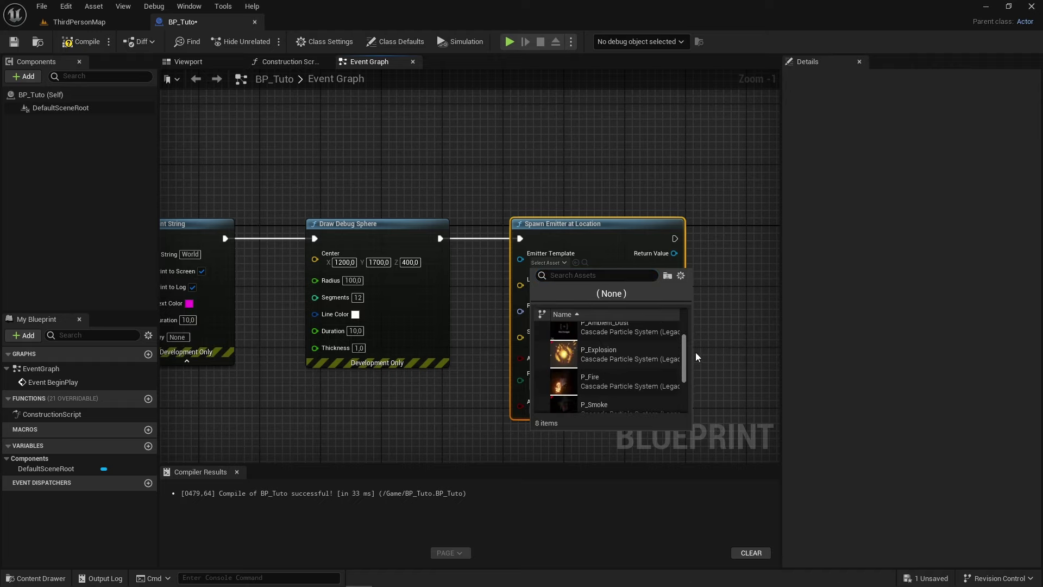
pyautogui.click(696, 352)
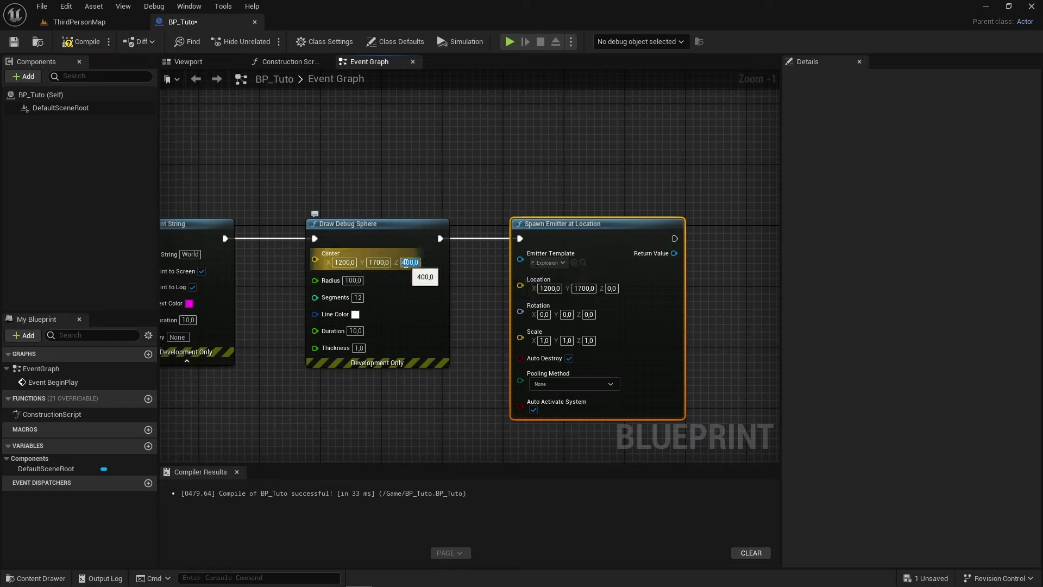
pyautogui.write('900')
pyautogui.press('Return')
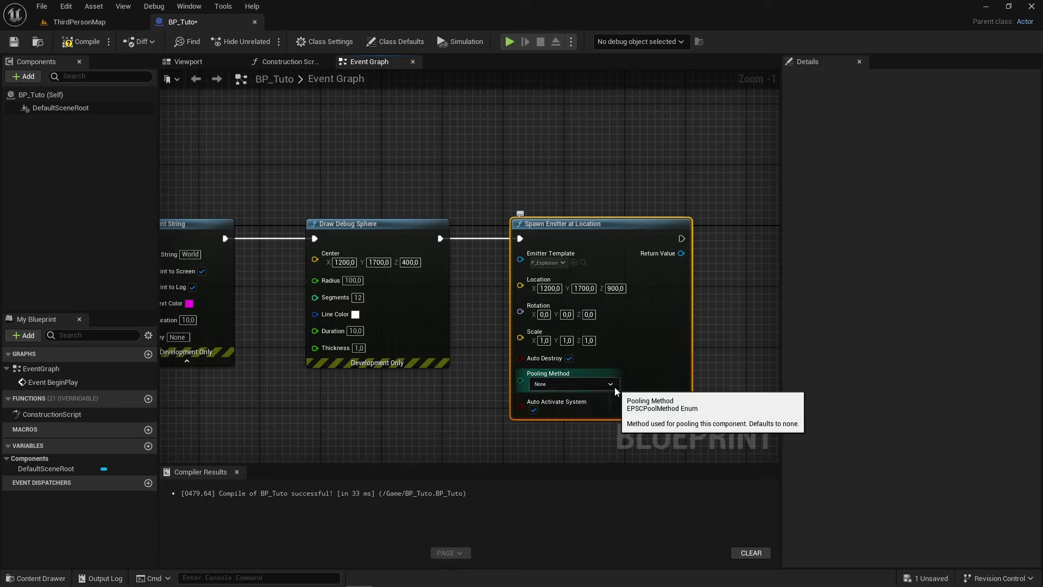
pyautogui.moveTo(463, 400); pyautogui.dragTo(485, 394, button='right')
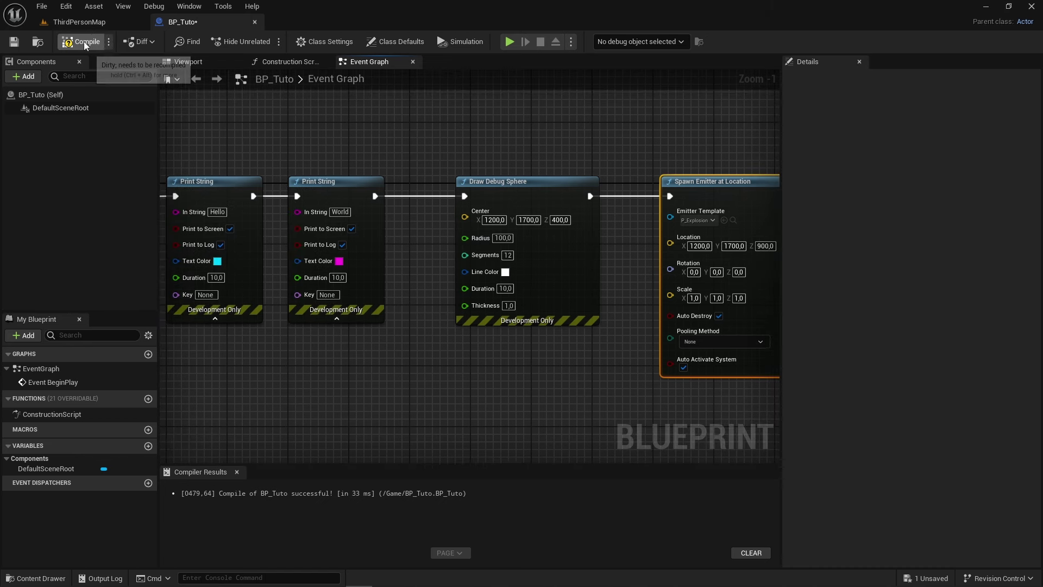
# Step: Play-test the level, then set the Spawn Emitter template to P_Fire
pyautogui.click(103, 22)
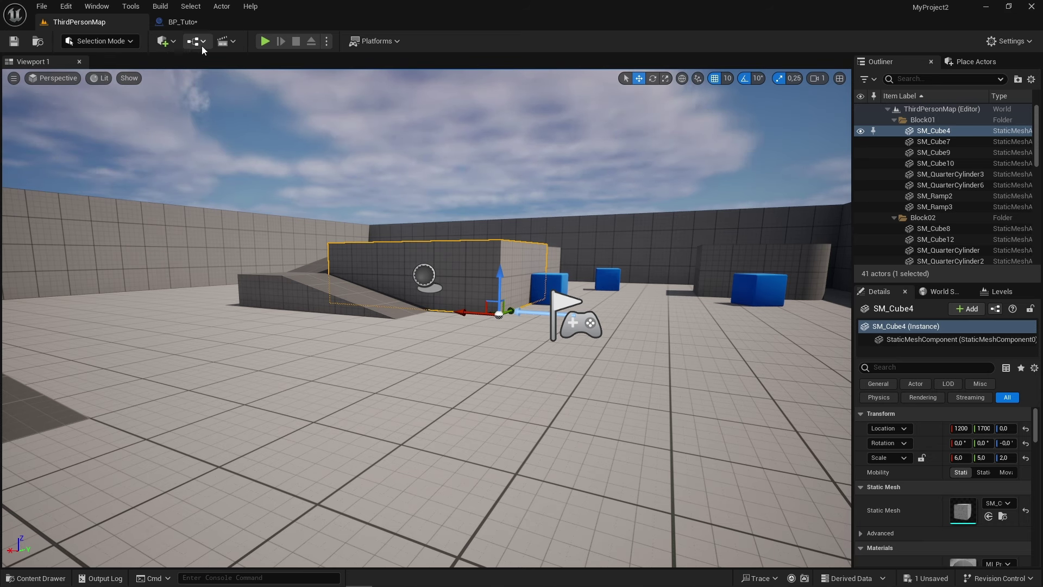
pyautogui.click(265, 42)
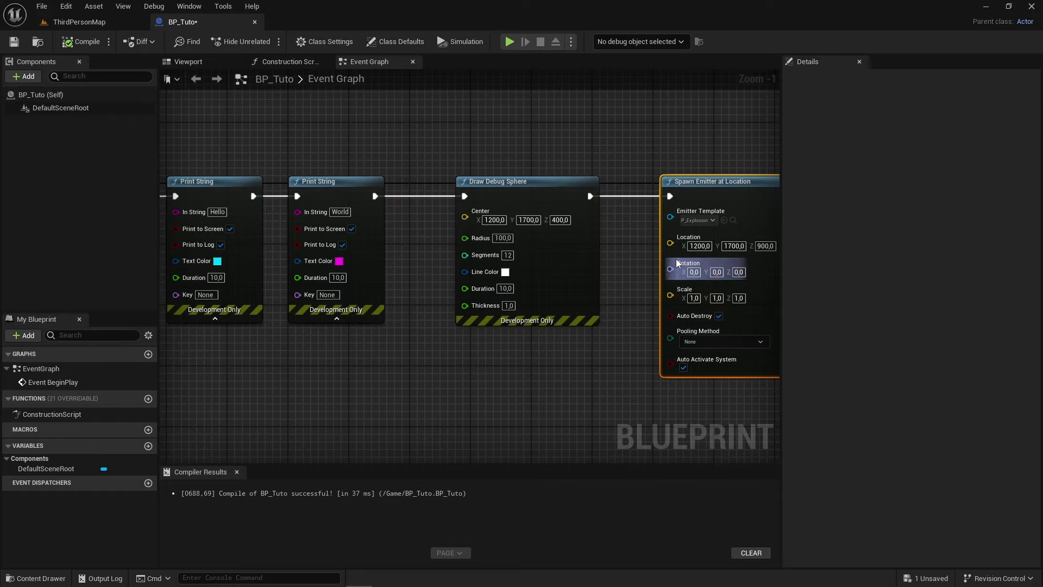
pyautogui.click(553, 233)
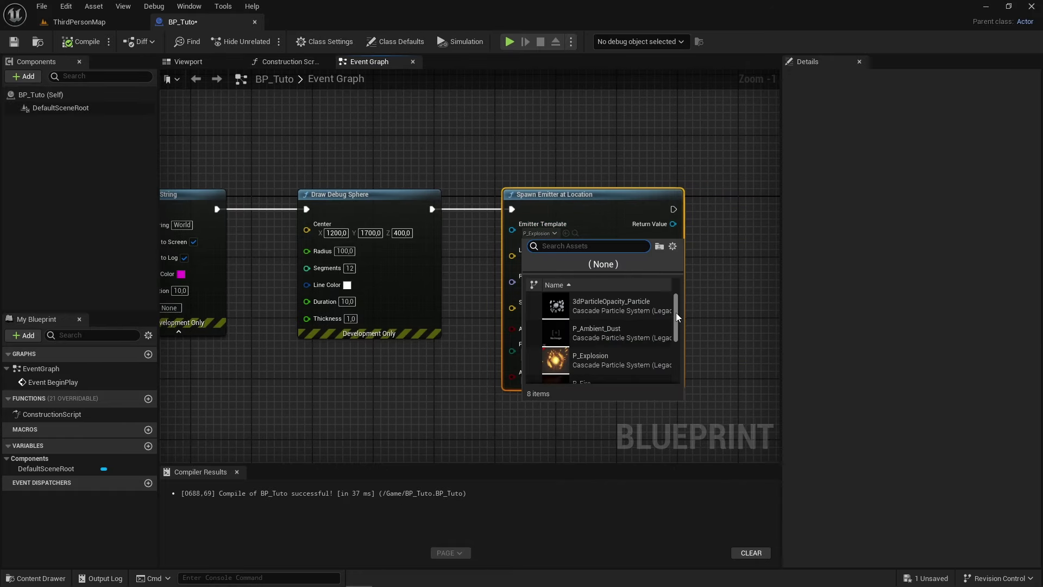
pyautogui.moveTo(676, 312); pyautogui.dragTo(676, 333)
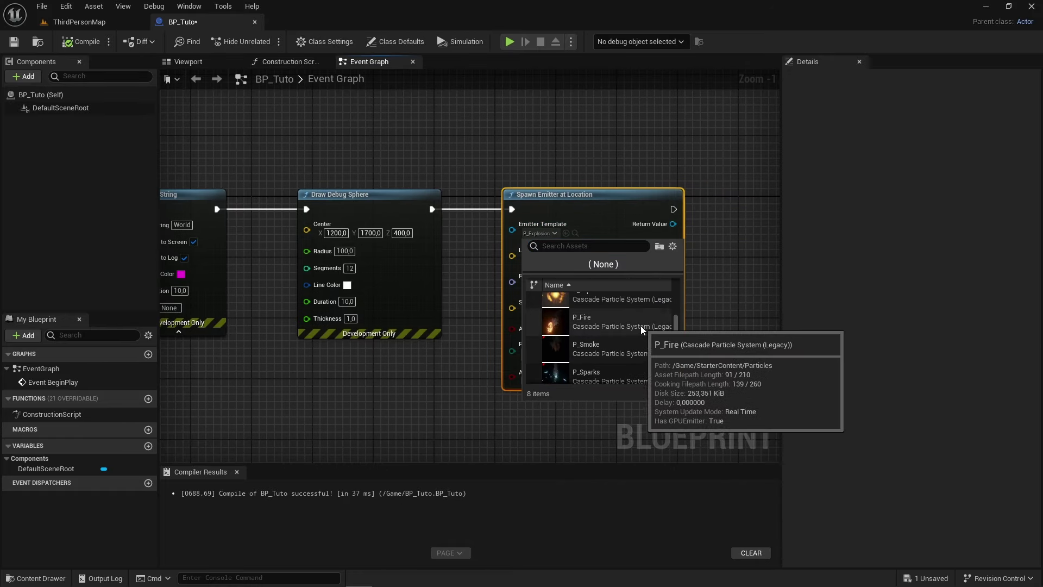
pyautogui.click(621, 321)
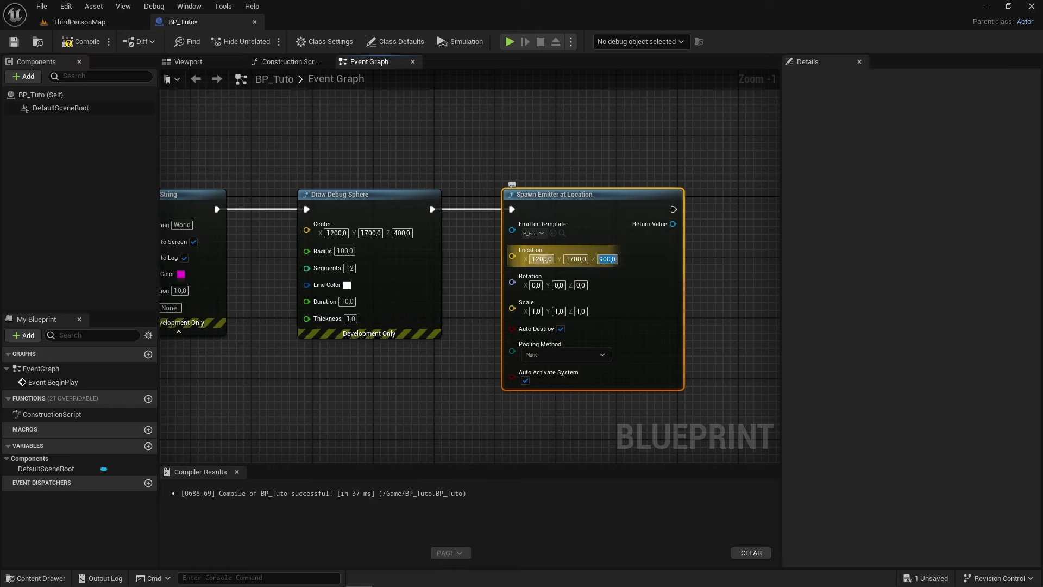
pyautogui.write('5')
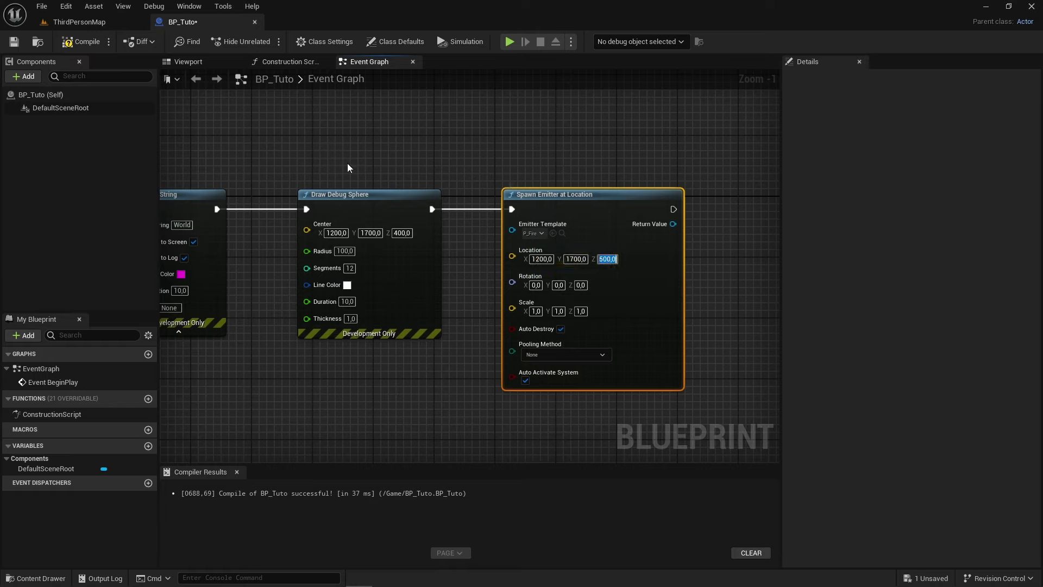
# Step: Delete the Draw Debug Sphere node, move Spawn Emitter into its place, and set location Z to 300
pyautogui.moveTo(373, 205); pyautogui.dragTo(396, 207)
pyautogui.press('Delete')
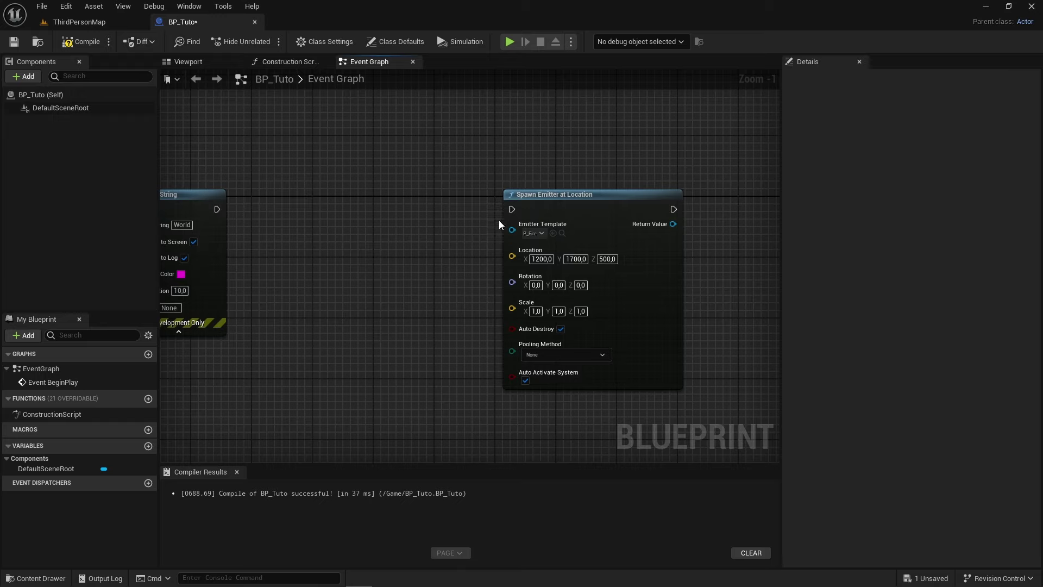
pyautogui.moveTo(559, 199); pyautogui.dragTo(429, 181)
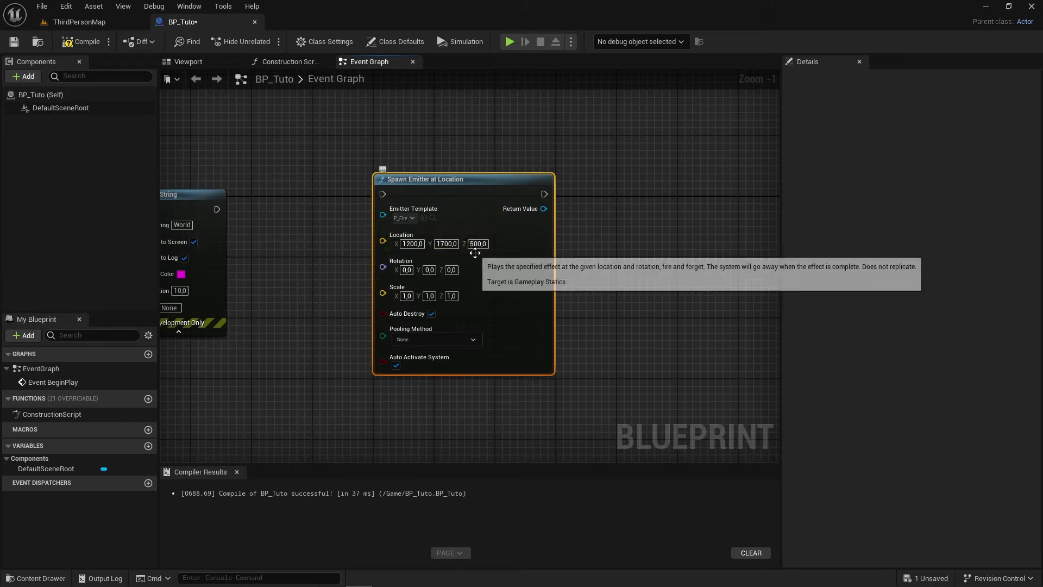
pyautogui.click(480, 244)
pyautogui.write('300')
pyautogui.press('Return')
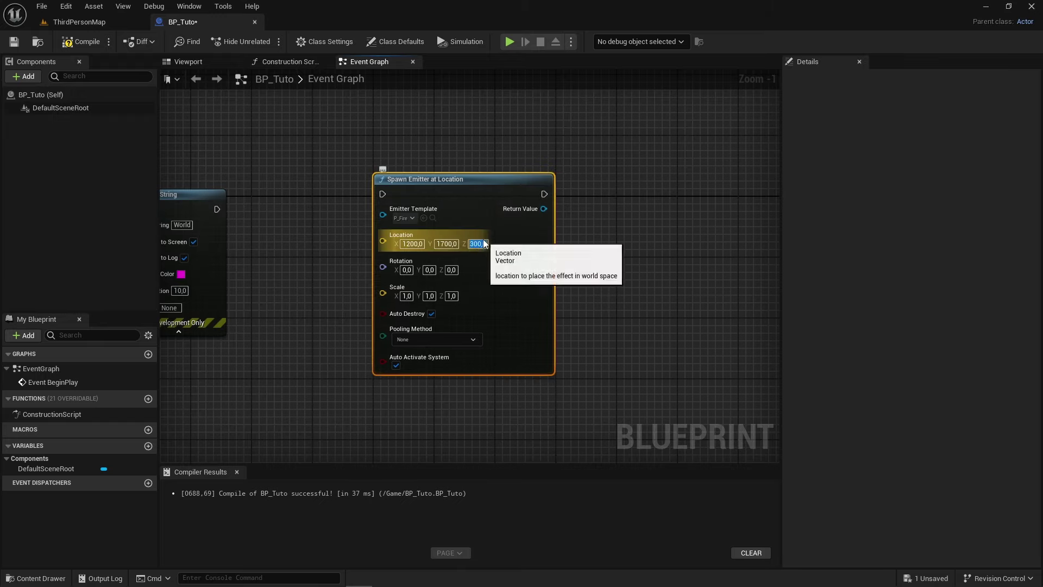
# Step: Wire Print String into Spawn Emitter and launch a play test to walk around
pyautogui.moveTo(216, 210); pyautogui.dragTo(383, 194)
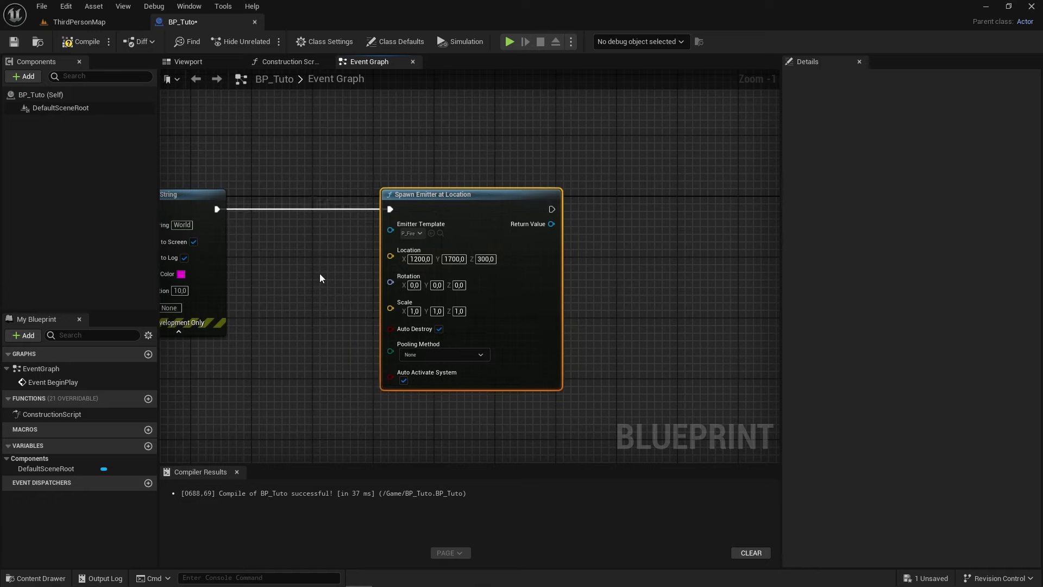
pyautogui.hotkey('alt', 'p')
pyautogui.press('a')
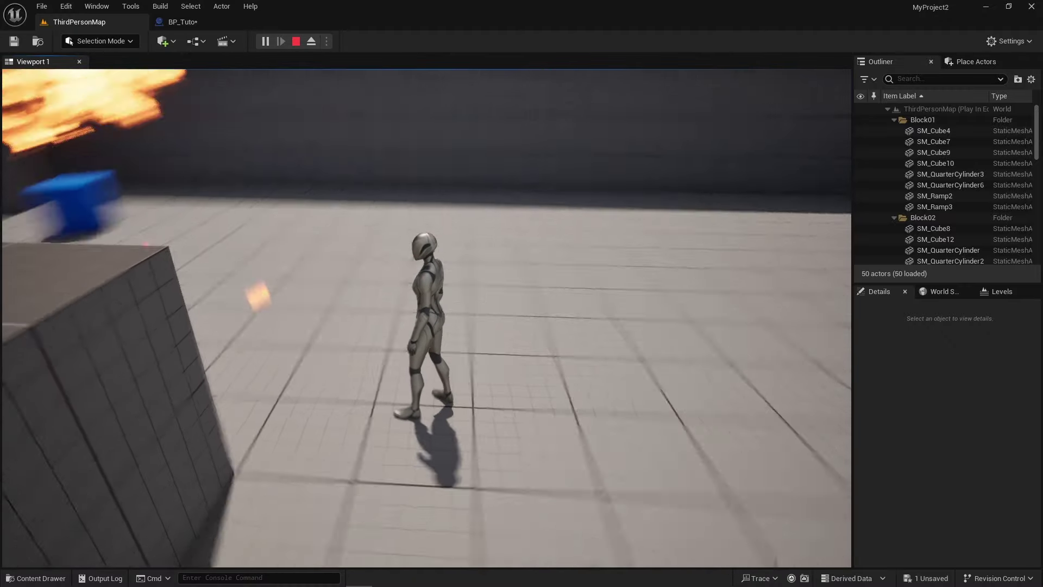
# Step: Run the character toward the P_Fire flames, then stop the play test with Esc
pyautogui.press('w')
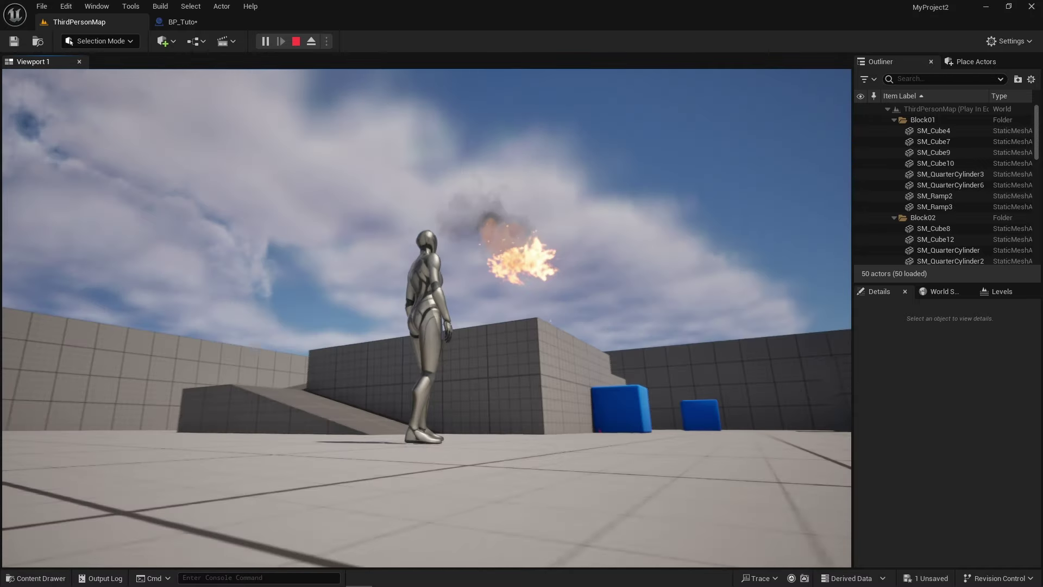
pyautogui.press('Escape')
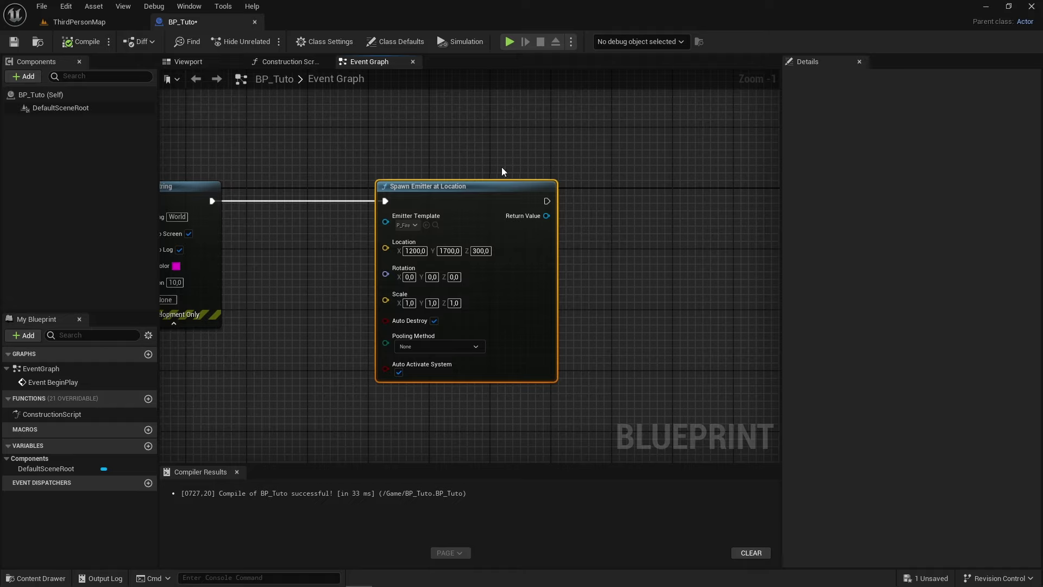
# Step: Move Spawn Emitter at Location left beside Print String and pan both nodes into view
pyautogui.moveTo(493, 187); pyautogui.dragTo(447, 187)
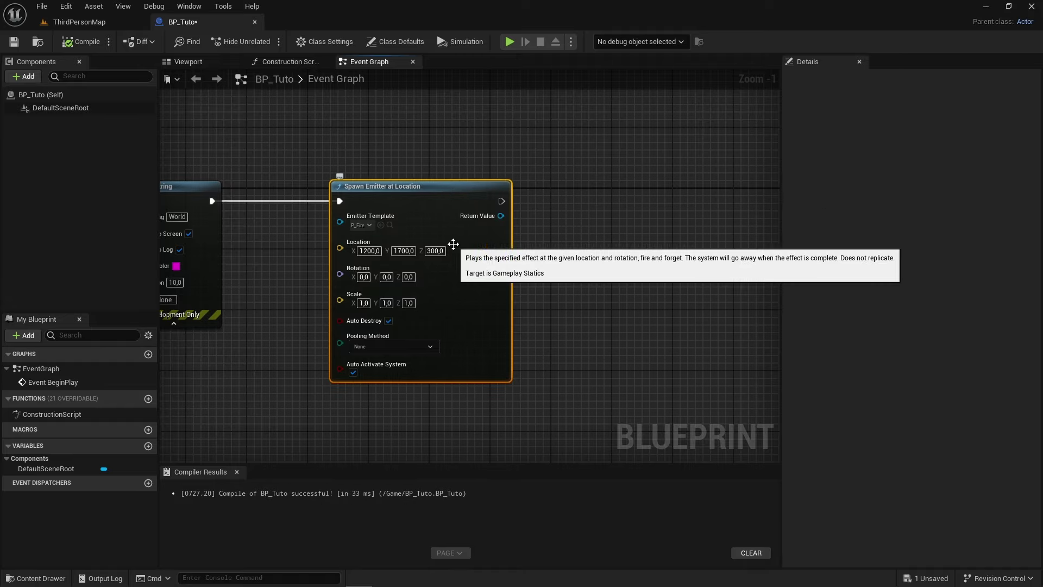
pyautogui.moveTo(630, 288); pyautogui.dragTo(668, 301, button='right')
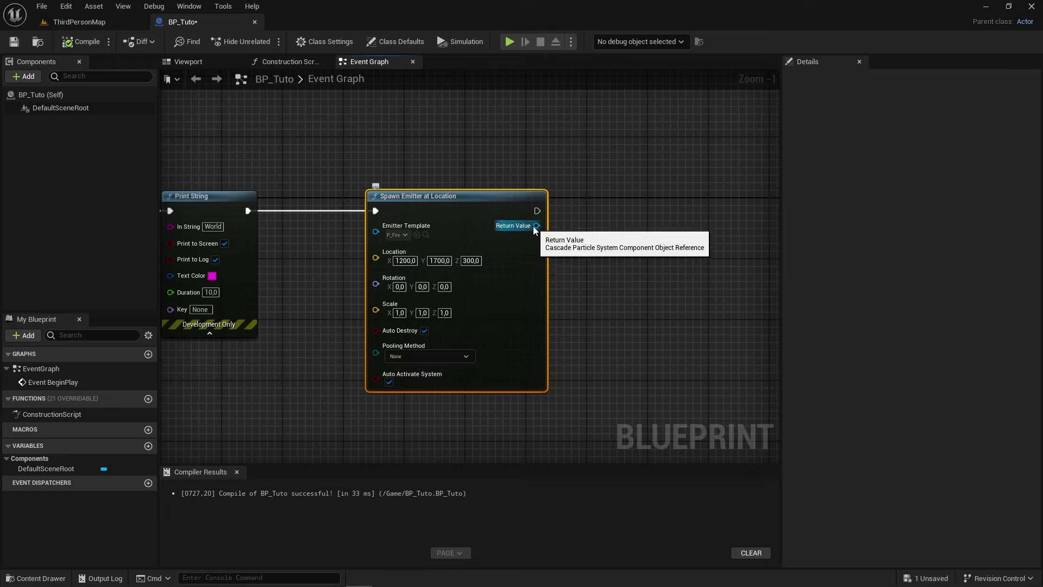
# Step: Attach an Add World Offset node to the spawned emitter's Return Value, searching 'add wo', and position it
pyautogui.moveTo(533, 226)
pyautogui.mouseDown()
pyautogui.moveTo(730, 230)
pyautogui.moveTo(617, 232)
pyautogui.mouseUp()
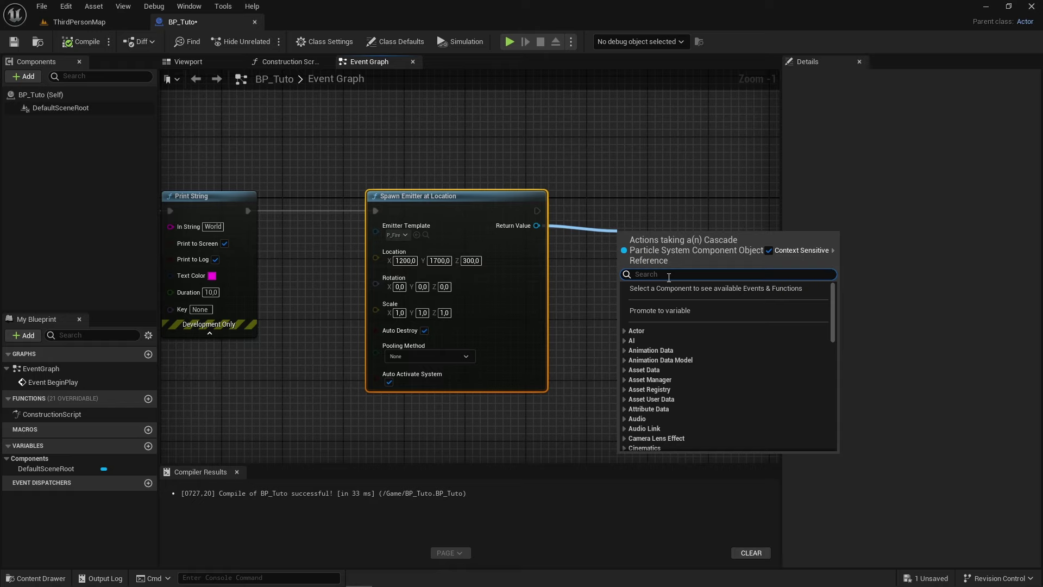
pyautogui.write('add wo')
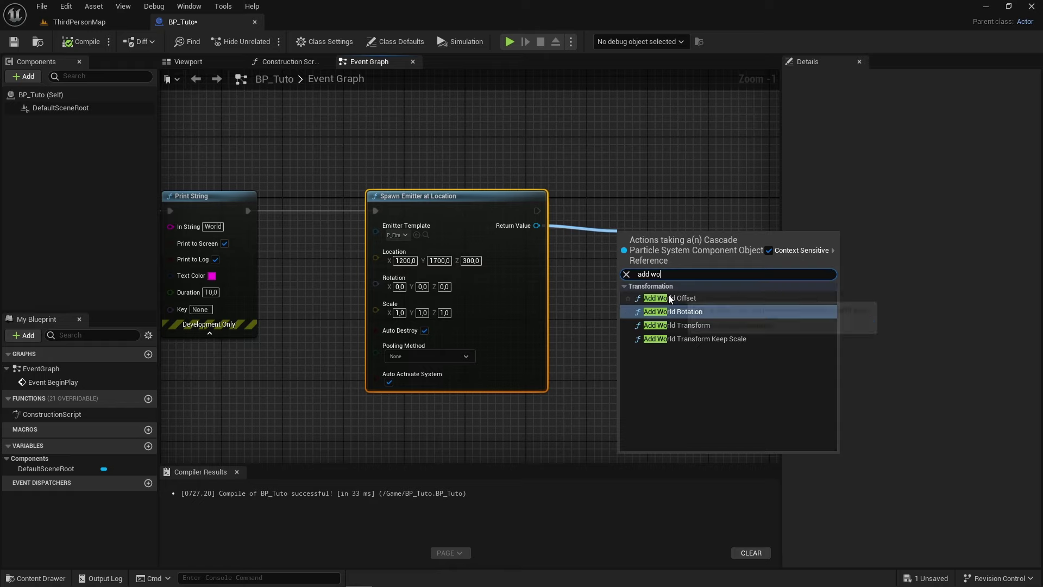
pyautogui.click(692, 297)
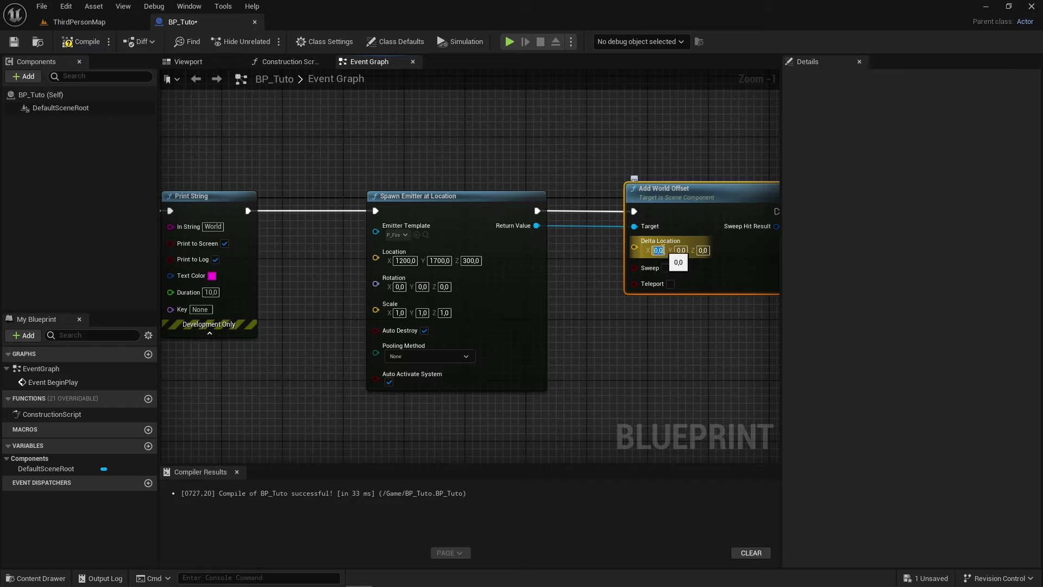
pyautogui.moveTo(745, 196)
pyautogui.mouseDown()
pyautogui.moveTo(729, 188)
pyautogui.moveTo(709, 200)
pyautogui.mouseUp()
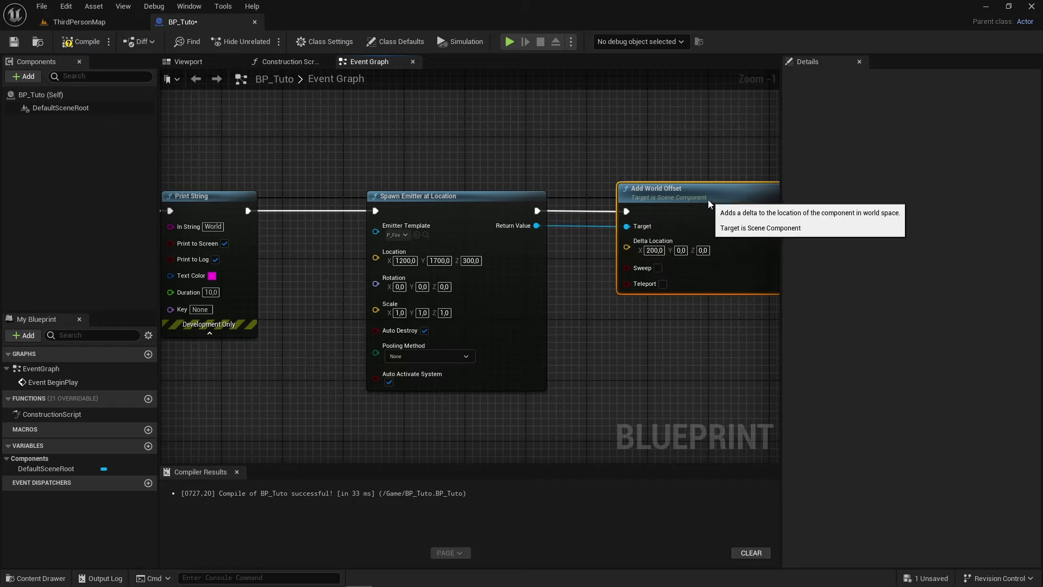
# Step: Play-test ThirdPersonMap, walking toward the offset fire, then stop with Esc
pyautogui.click(77, 23)
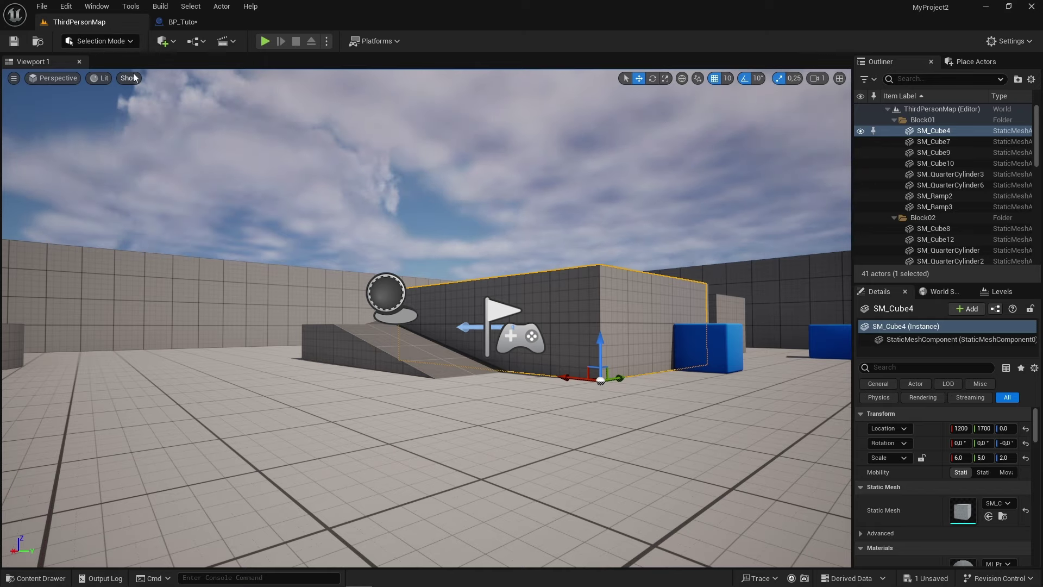
pyautogui.click(265, 42)
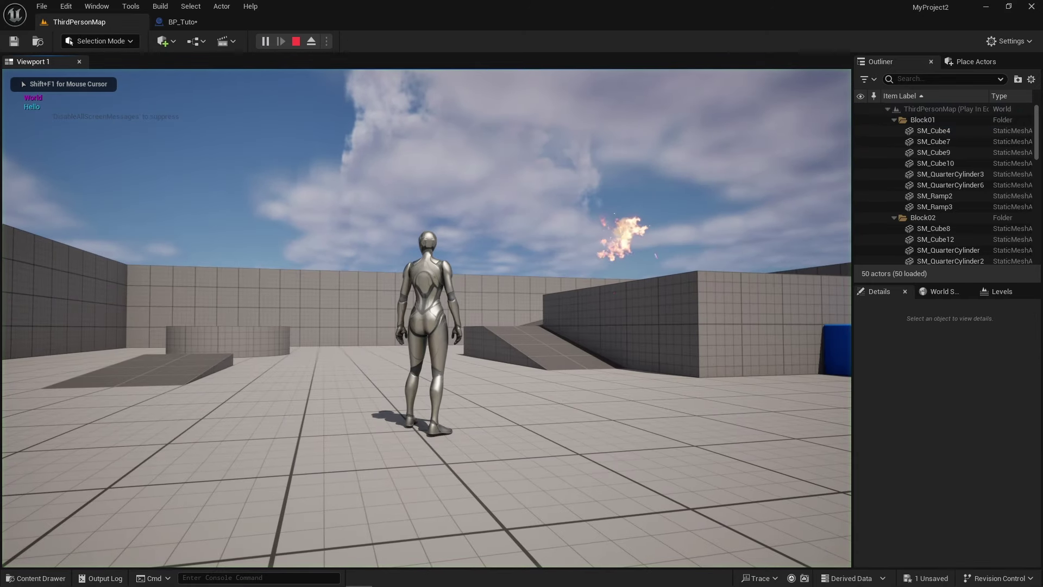
pyautogui.press('w')
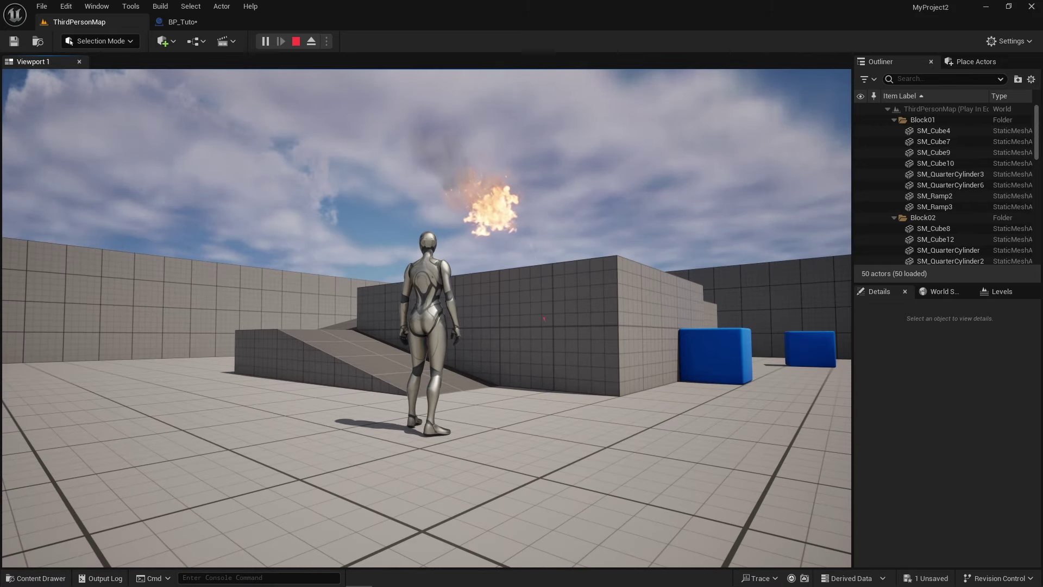
pyautogui.press('Escape')
# Step: Back in BP_Tuto, locate the Spawn Emitter at Location and Add World Offset nodes
pyautogui.click(200, 25)
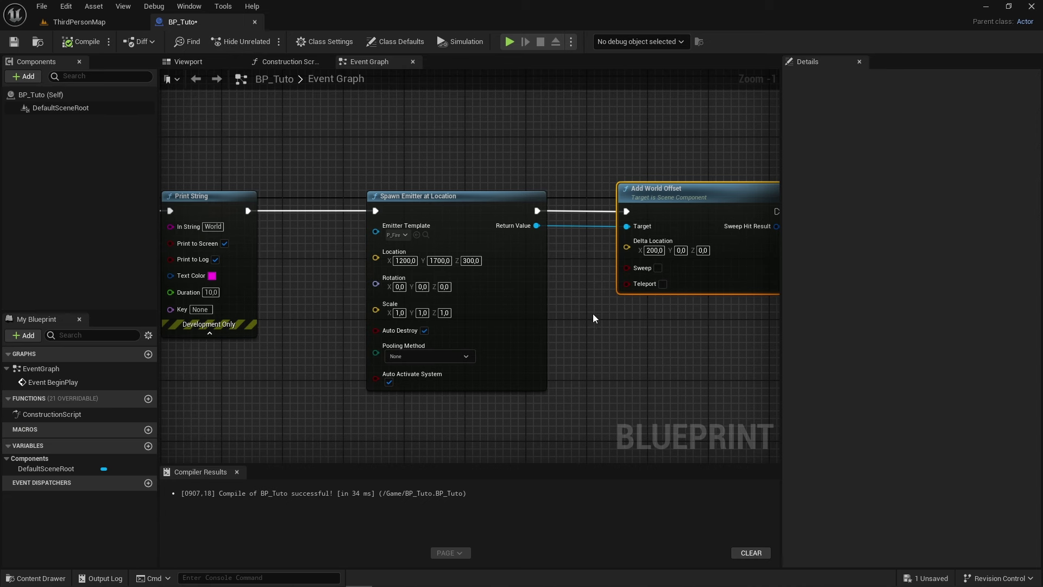
pyautogui.moveTo(596, 319); pyautogui.dragTo(561, 327, button='right')
pyautogui.click(440, 252)
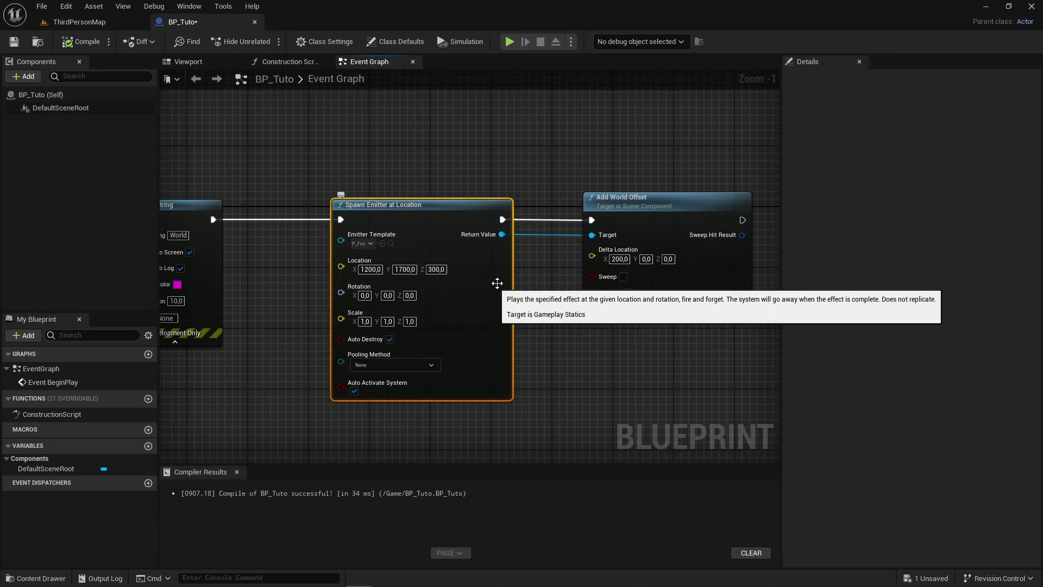
pyautogui.click(639, 194)
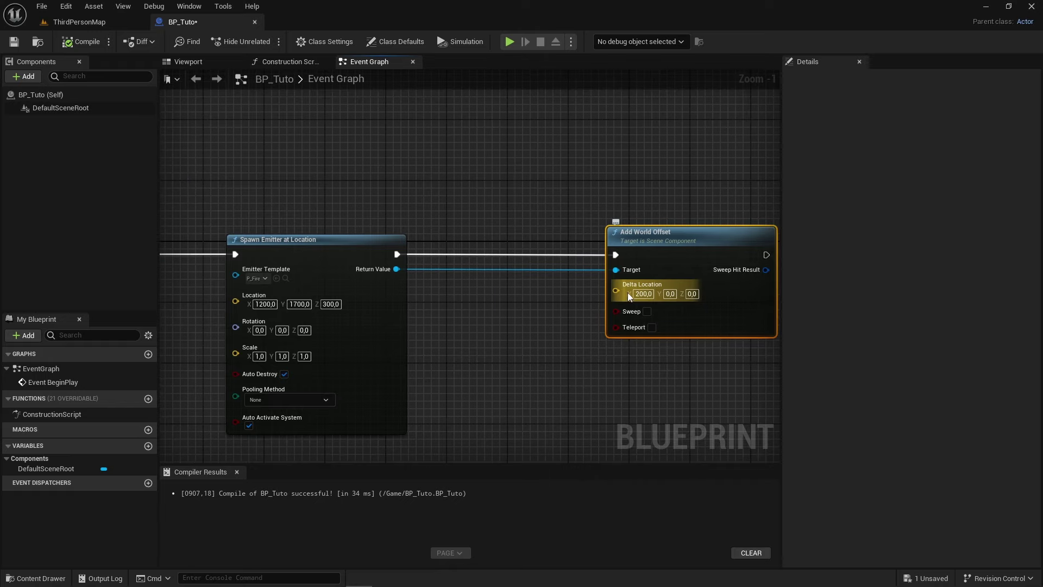
pyautogui.moveTo(526, 324)
pyautogui.mouseDown(button='right')
pyautogui.moveTo(449, 328)
pyautogui.moveTo(549, 378)
pyautogui.mouseUp(button='right')
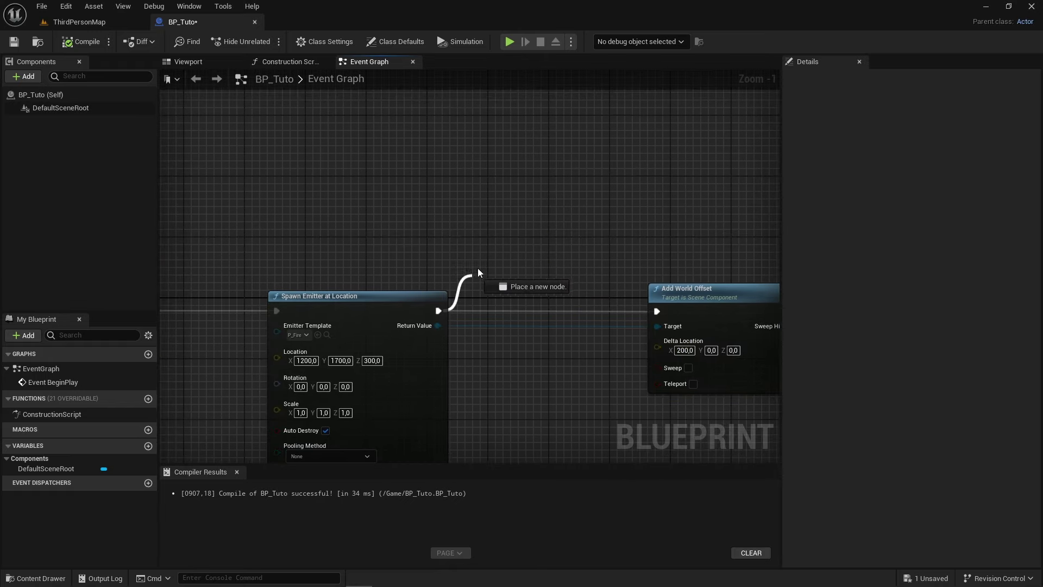
# Step: Insert a Delay node with Duration 4 after Spawn Emitter's exec wire
pyautogui.moveTo(524, 245); pyautogui.dragTo(519, 248)
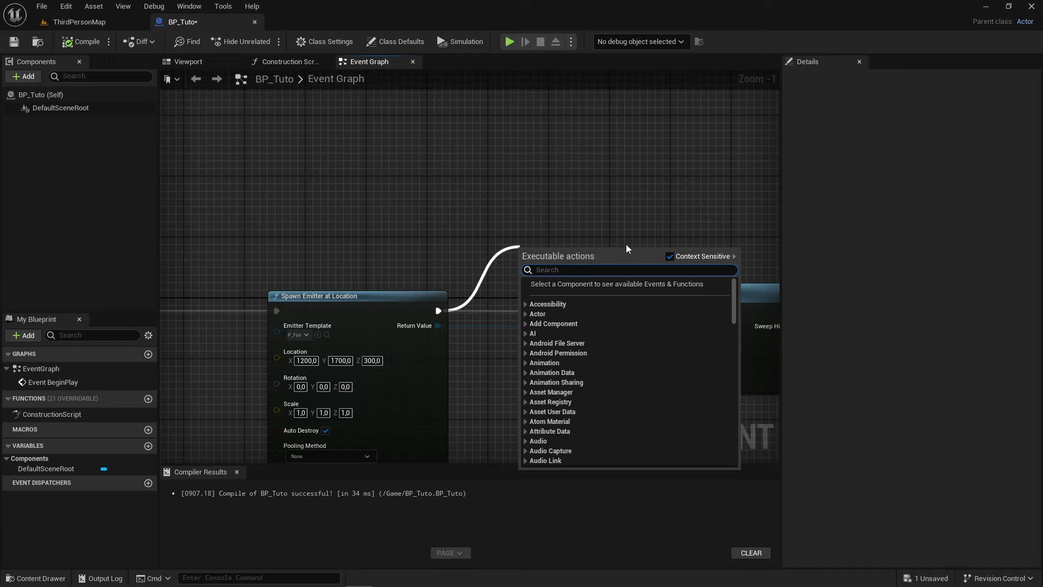
pyautogui.write('del')
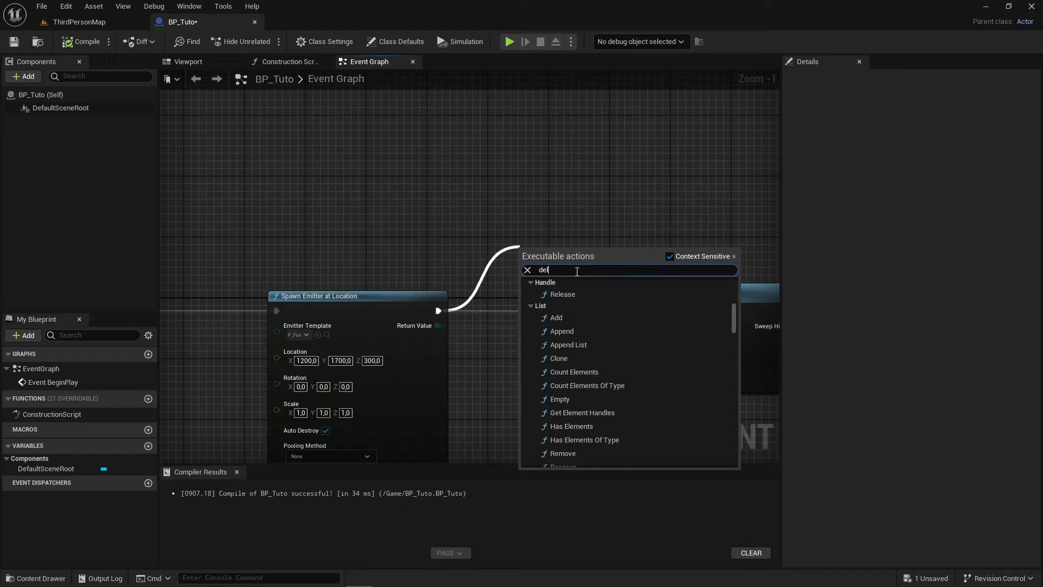
pyautogui.write('ay')
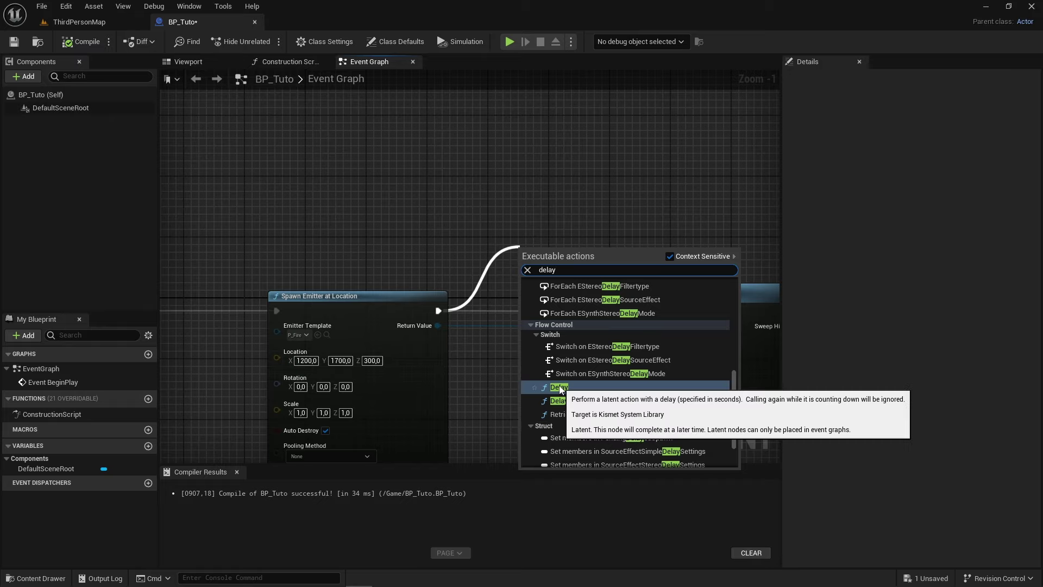
pyautogui.click(559, 387)
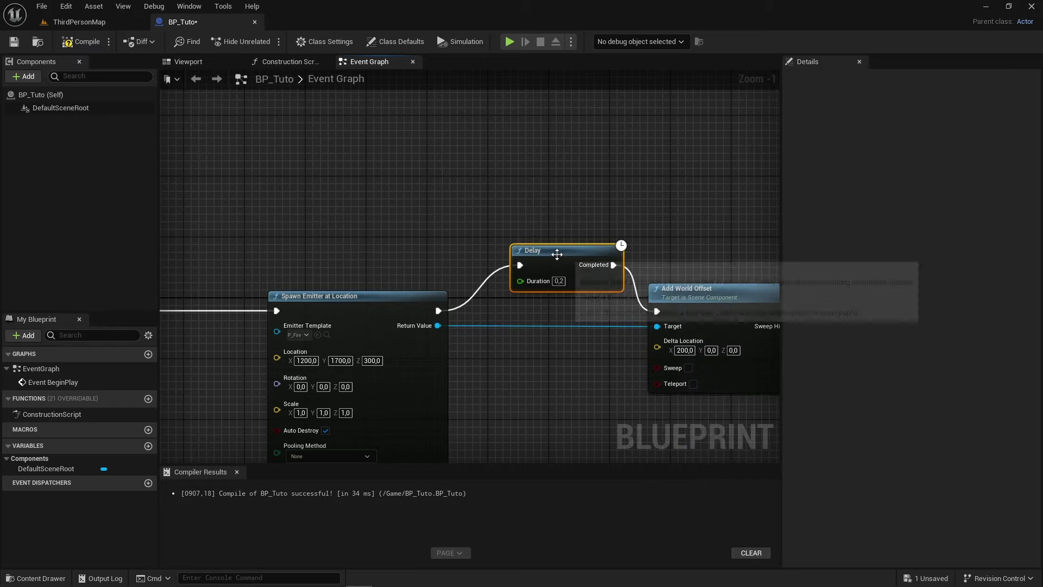
pyautogui.moveTo(570, 420); pyautogui.dragTo(532, 399, button='right')
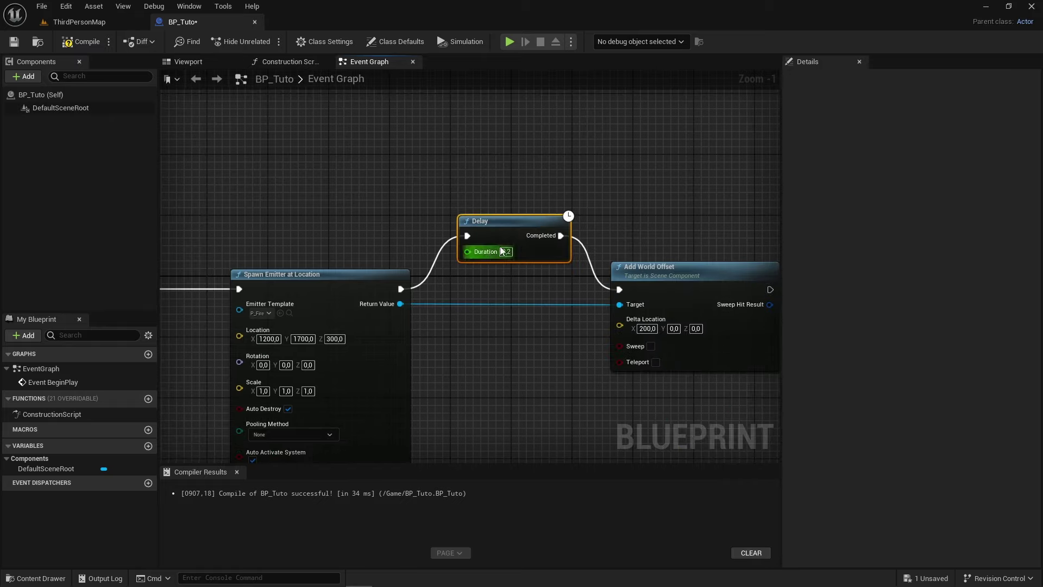
pyautogui.moveTo(579, 350); pyautogui.dragTo(561, 354, button='right')
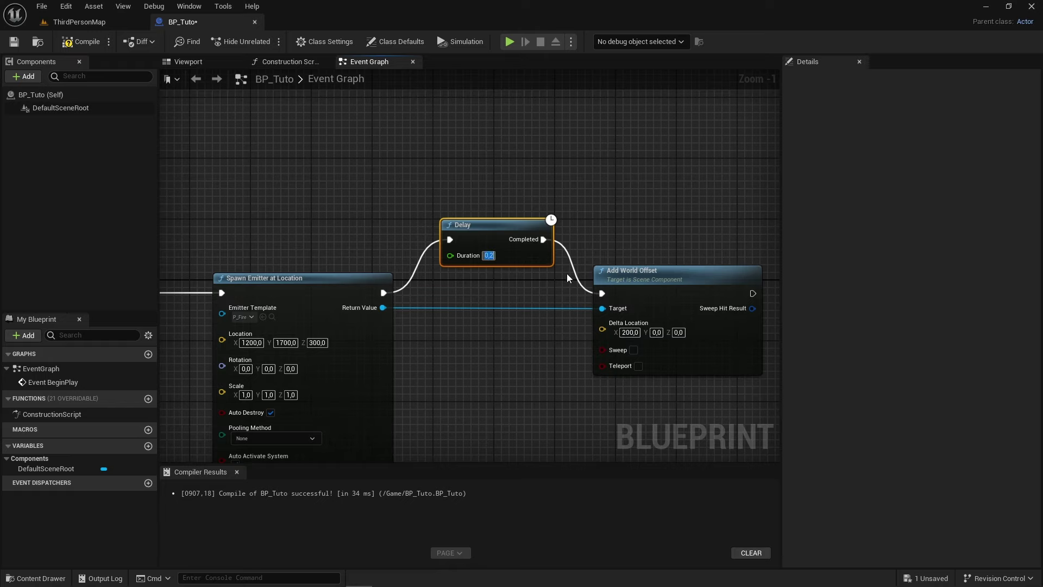
pyautogui.write('4')
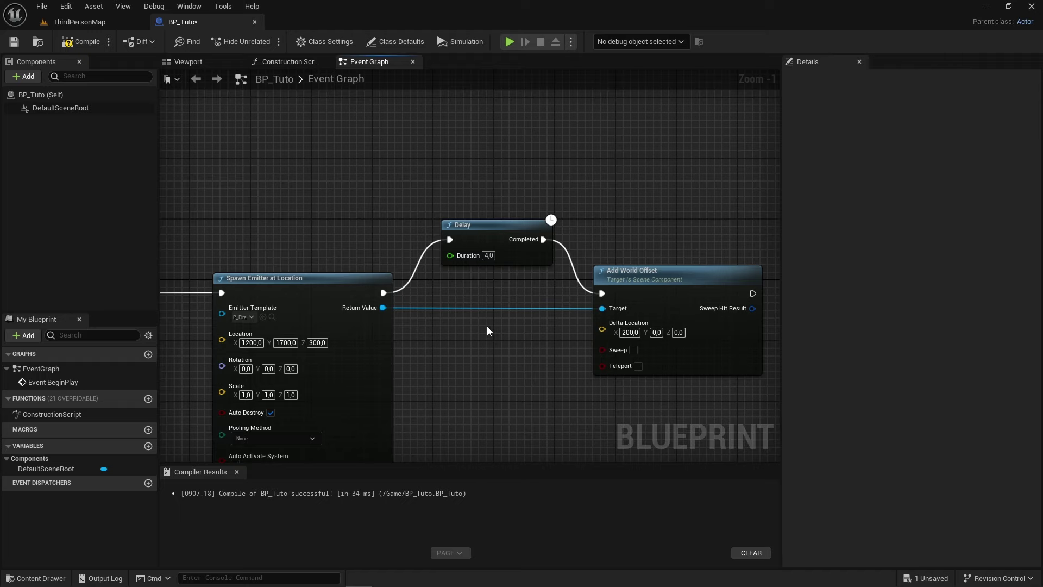
# Step: Check the Delay and Add World Offset nodes, then compile the blueprint
pyautogui.click(472, 237)
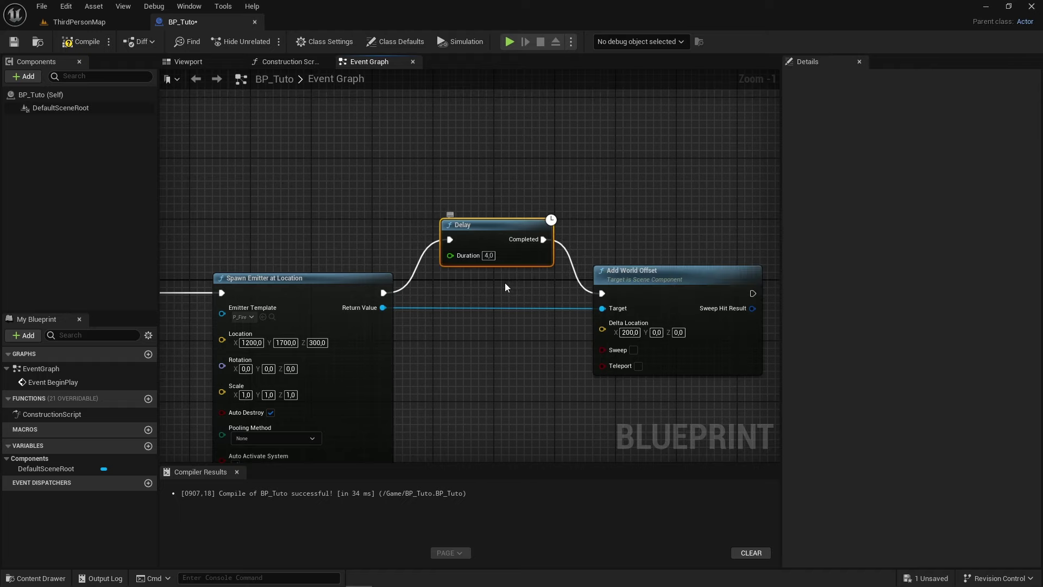
pyautogui.moveTo(559, 247); pyautogui.dragTo(542, 197, button='right')
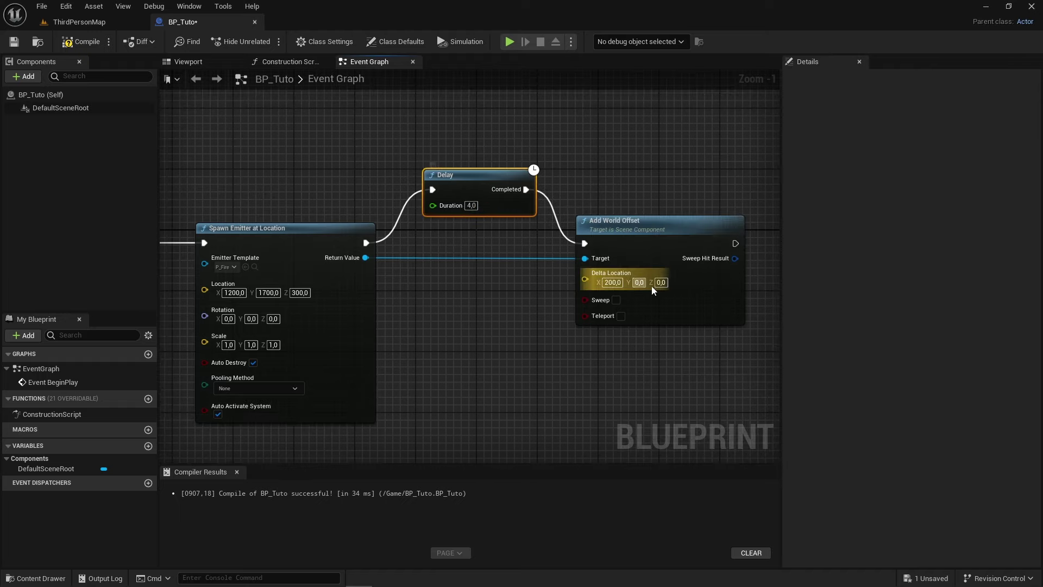
pyautogui.click(624, 224)
pyautogui.moveTo(515, 357); pyautogui.dragTo(444, 357, button='right')
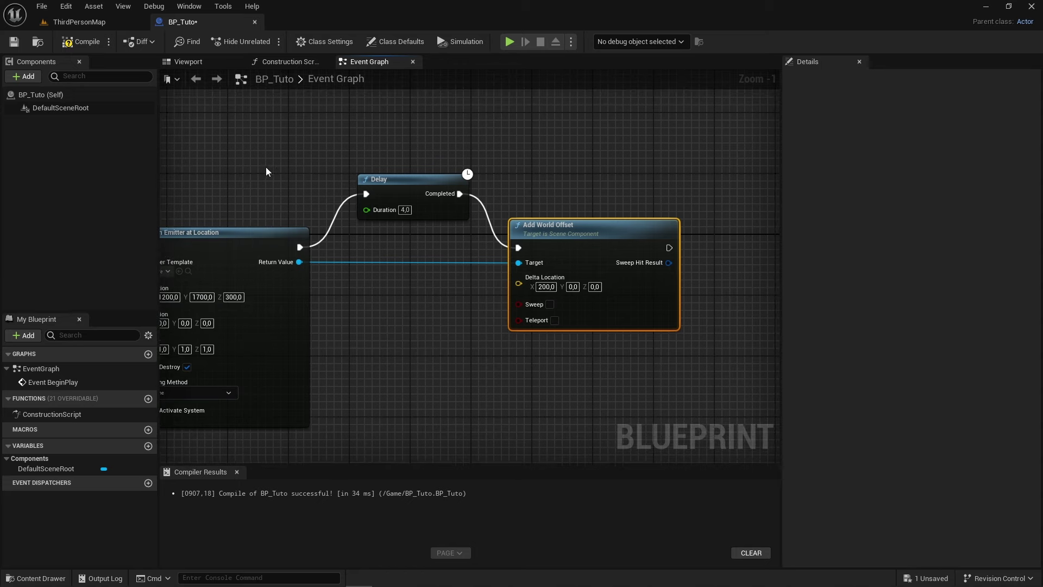
pyautogui.click(80, 46)
pyautogui.hotkey('ctrl', 's')
pyautogui.hotkey('alt', 'p')
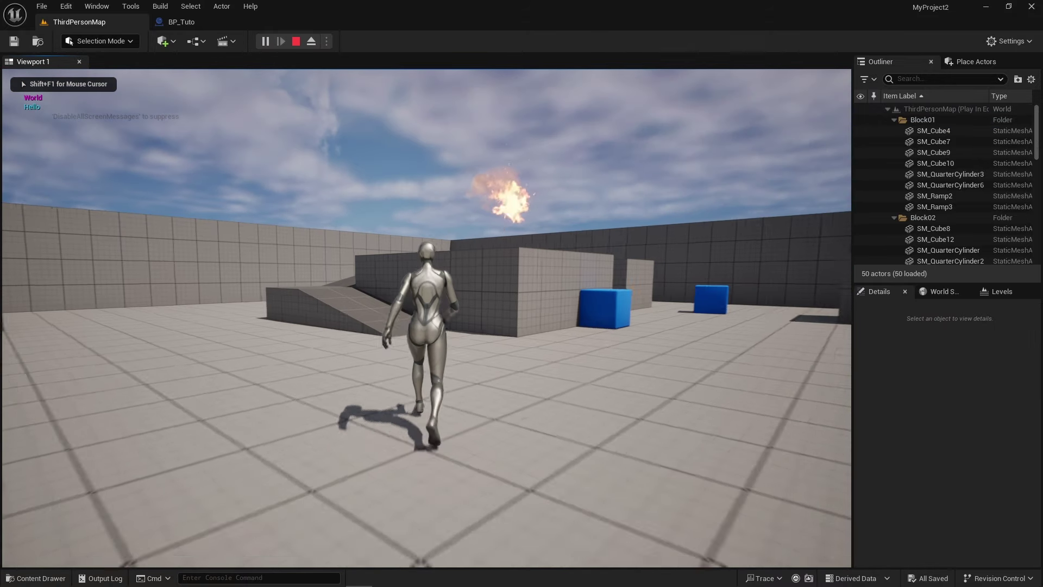
pyautogui.press('w')
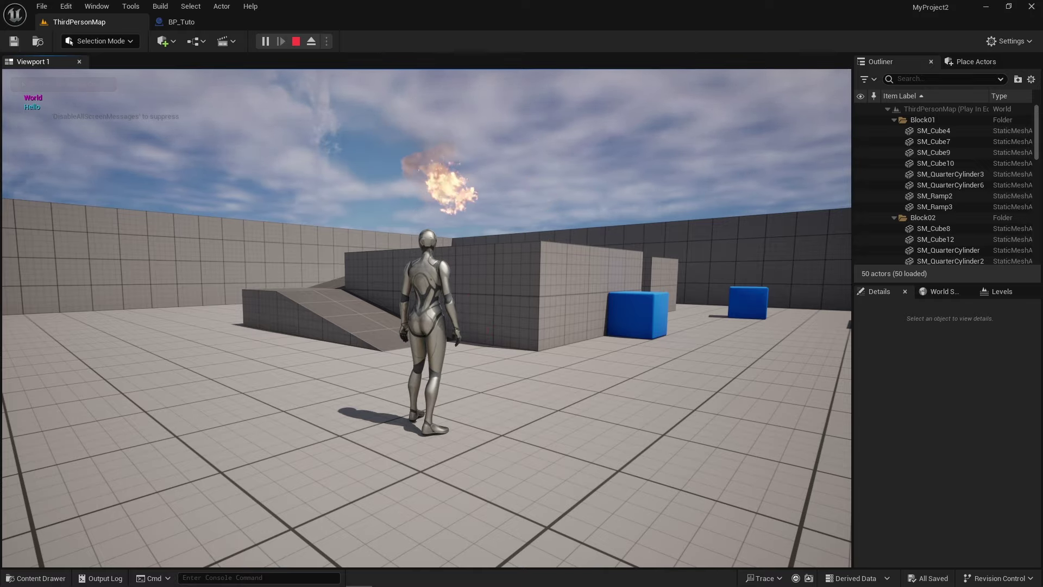
pyautogui.press('w')
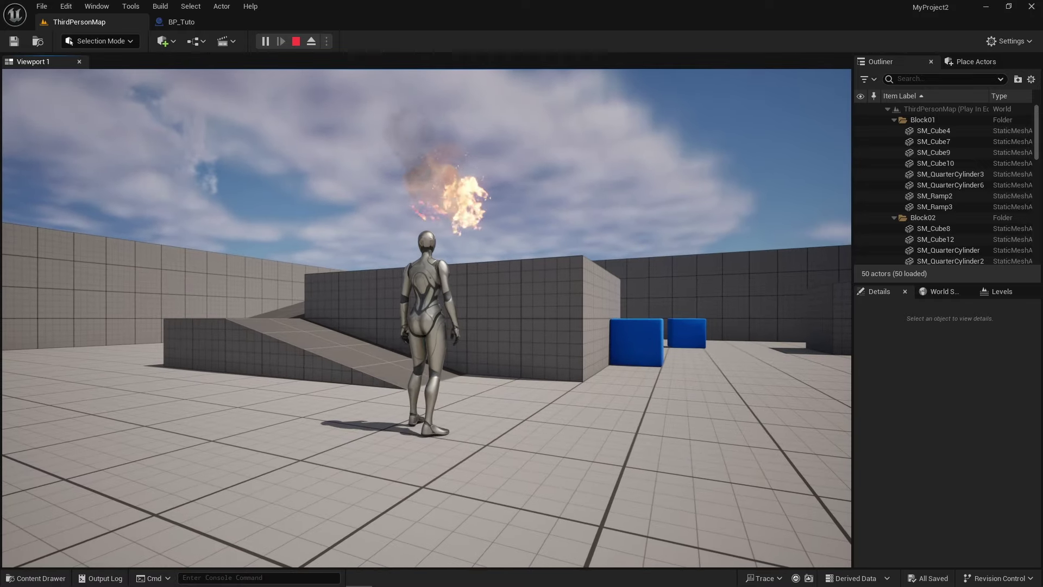
pyautogui.press('w')
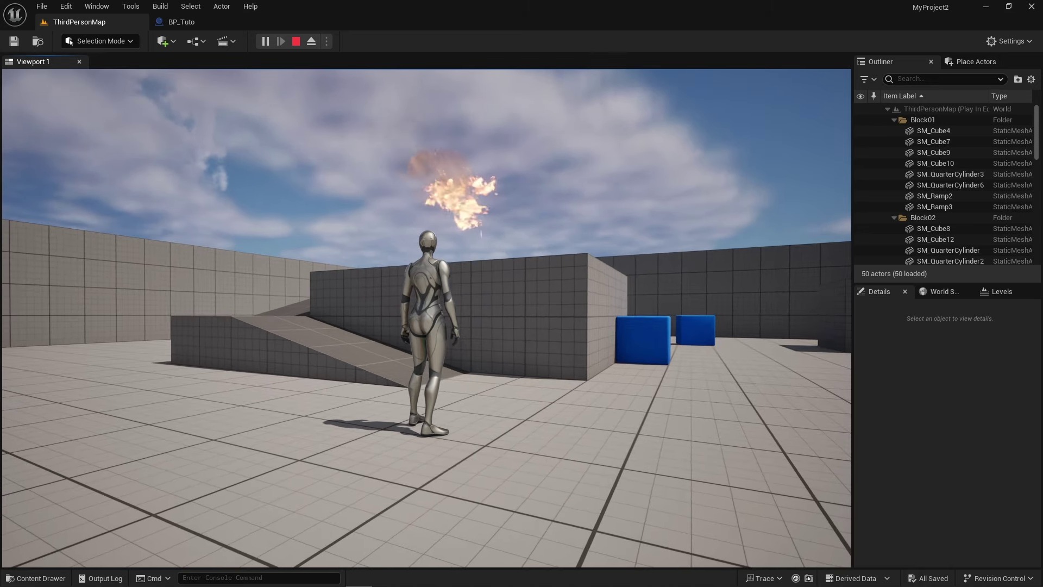
pyautogui.press('Escape')
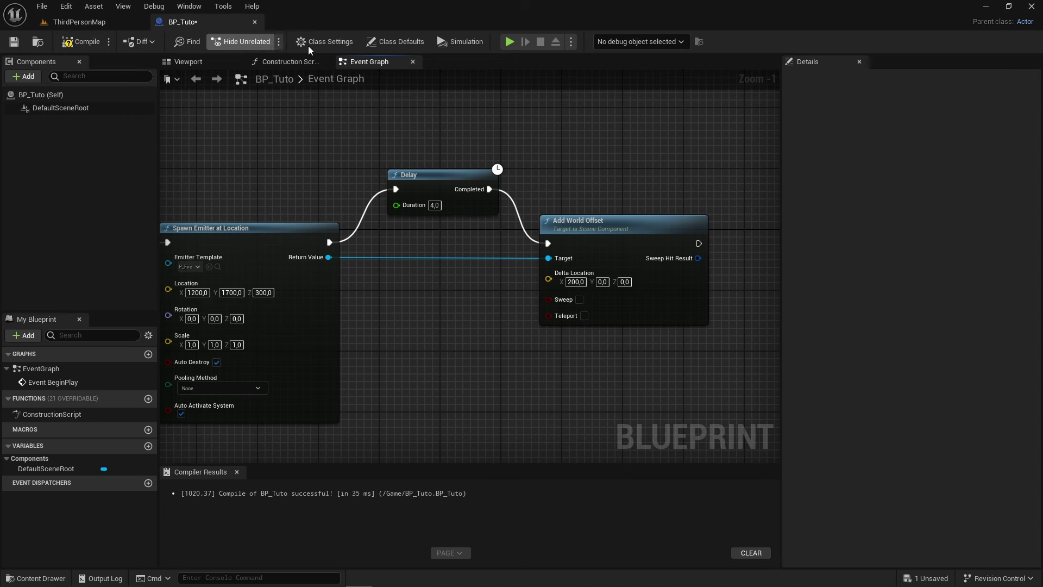
pyautogui.keyDown('alt'); pyautogui.click(492, 257); pyautogui.keyUp('alt')
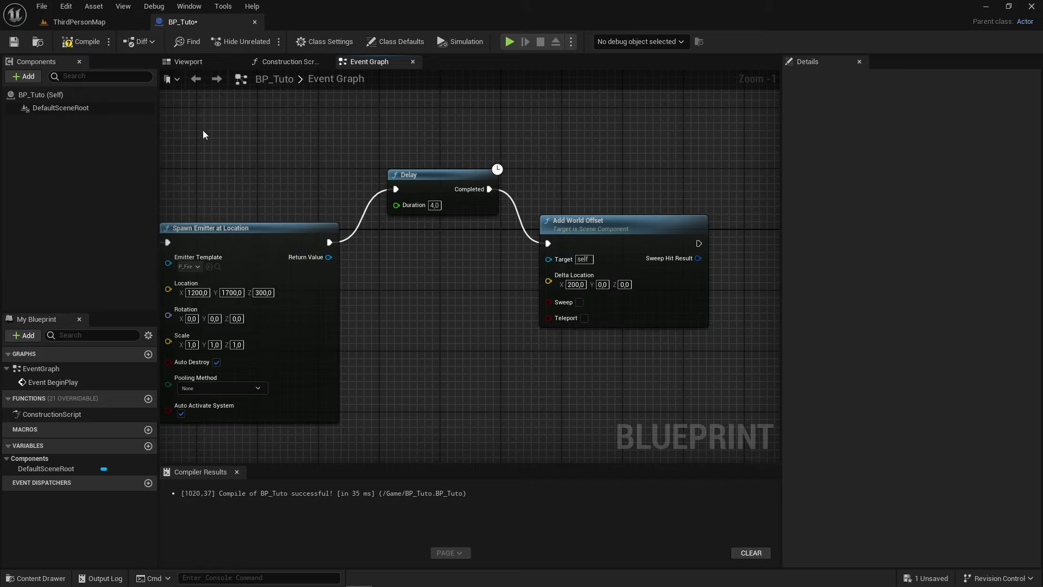
pyautogui.click(76, 42)
pyautogui.moveTo(235, 195); pyautogui.dragTo(360, 170, button='right')
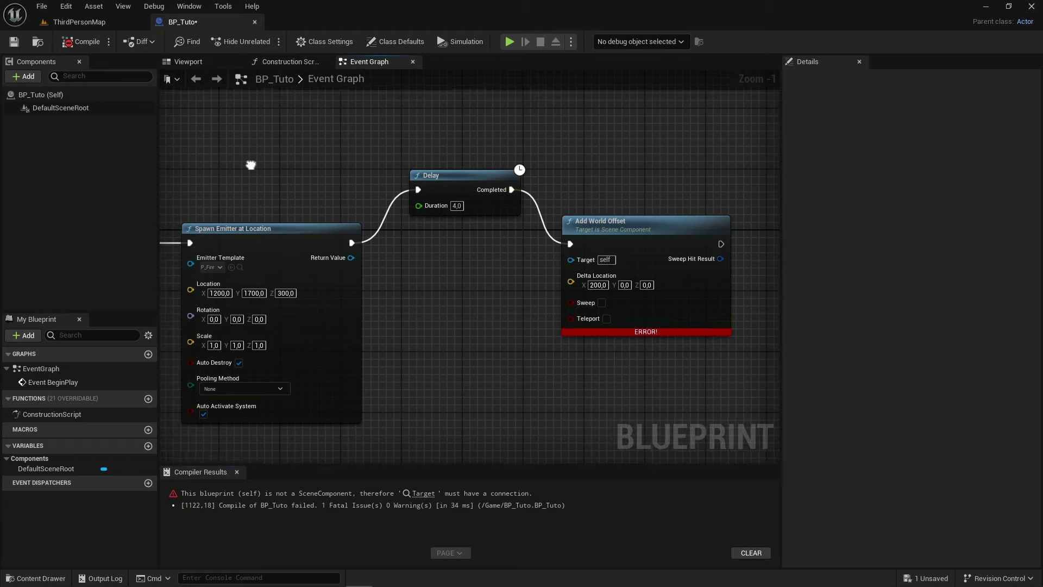
pyautogui.moveTo(583, 334); pyautogui.dragTo(565, 323, button='right')
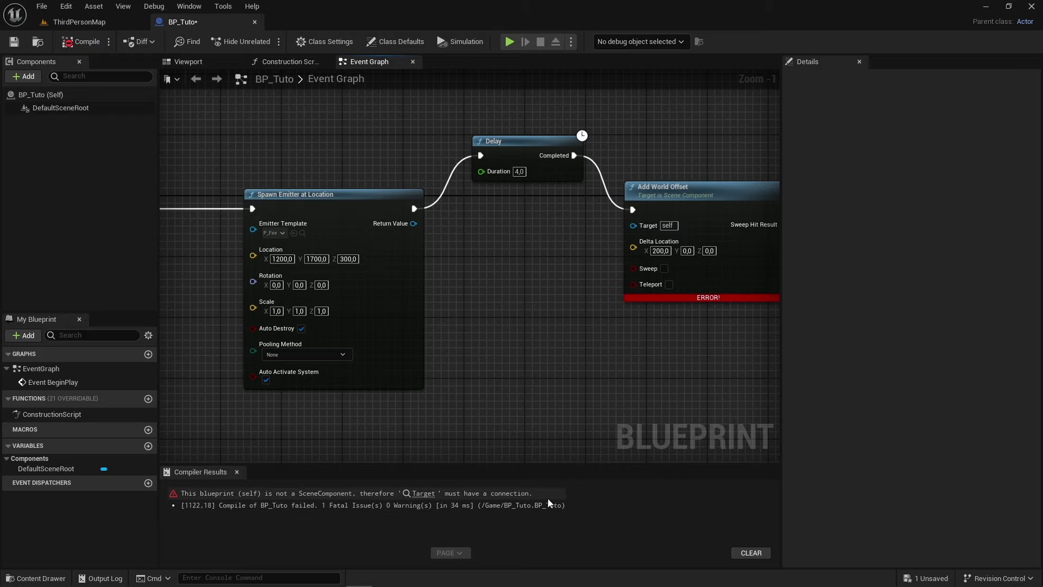
pyautogui.click(508, 499)
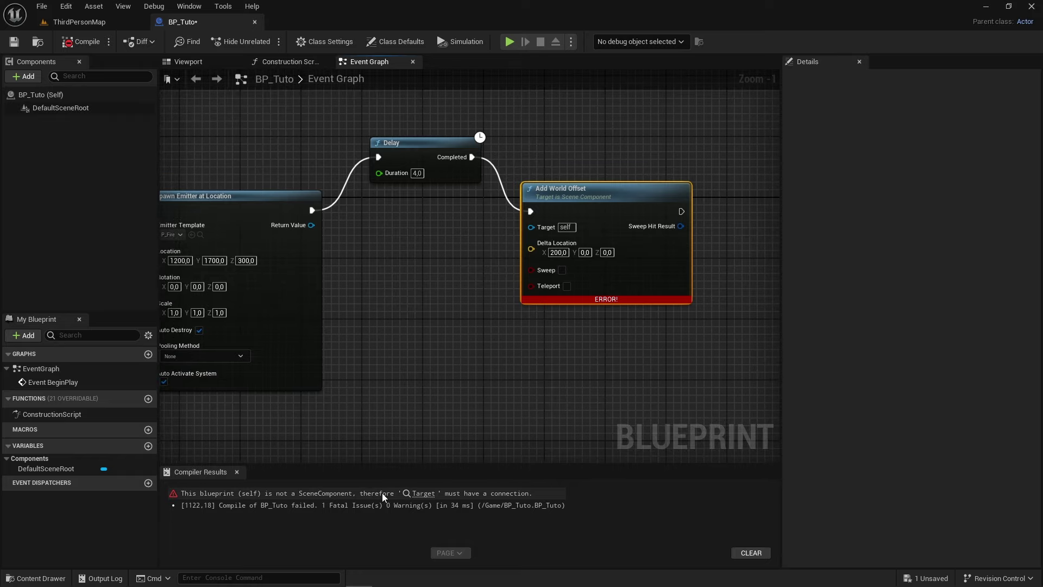
pyautogui.moveTo(387, 438)
pyautogui.mouseDown(button='right')
pyautogui.moveTo(365, 384)
pyautogui.moveTo(578, 419)
pyautogui.mouseUp(button='right')
pyautogui.scroll(-1, 450, 354)
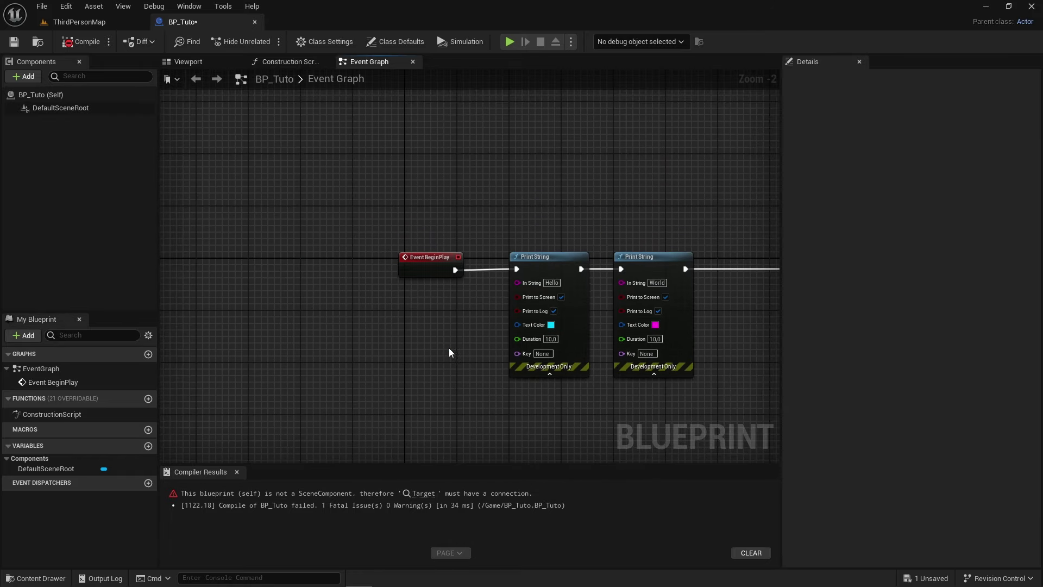
pyautogui.moveTo(450, 354); pyautogui.dragTo(385, 348, button='right')
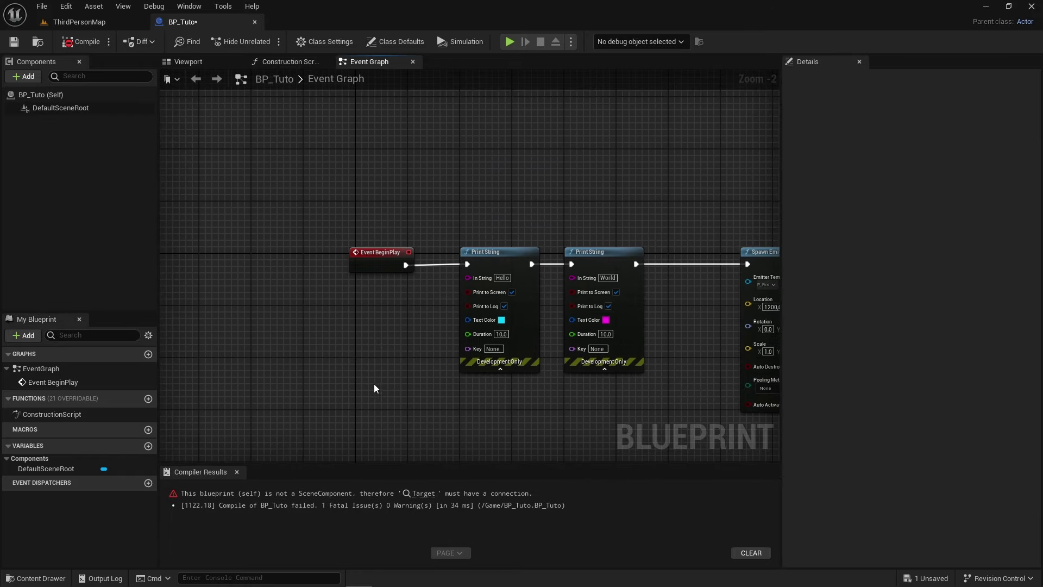
pyautogui.moveTo(449, 297); pyautogui.dragTo(341, 395, button='right')
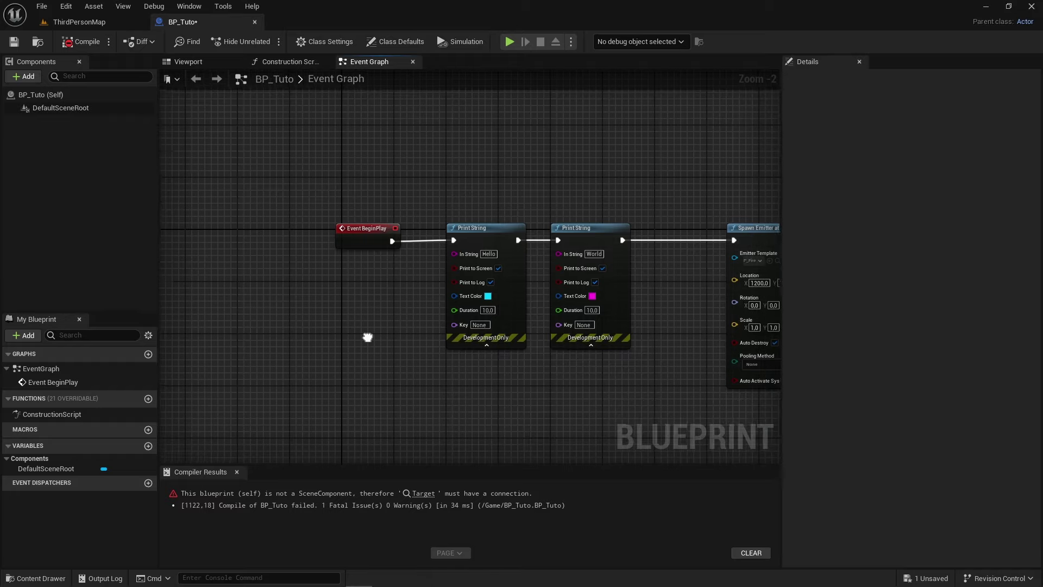
pyautogui.doubleClick(341, 494)
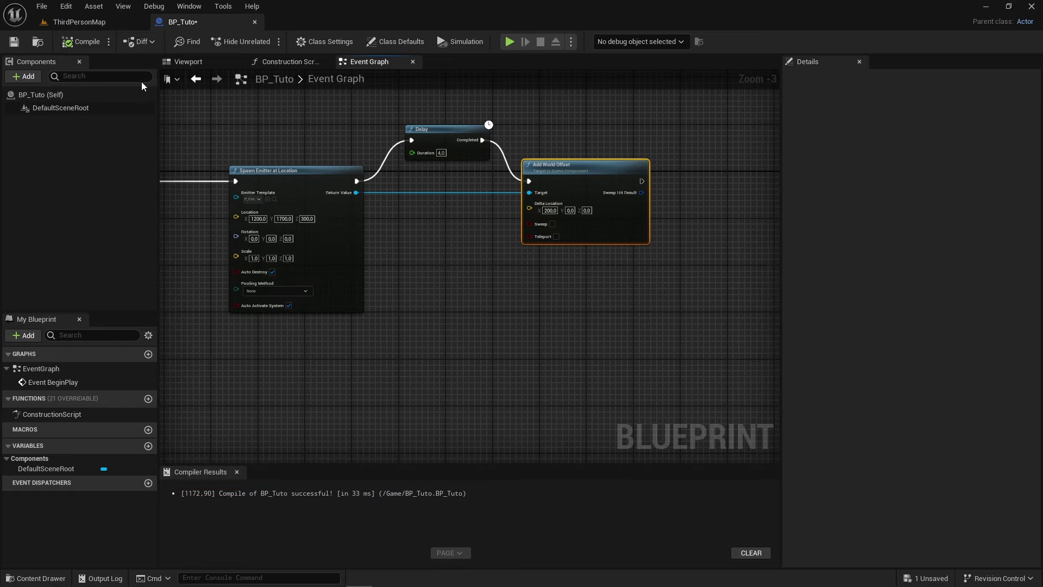
# Step: Add a StaticMesh component to BP_Tuto in the viewport
pyautogui.click(188, 61)
pyautogui.moveTo(372, 228); pyautogui.dragTo(372, 229, button='right')
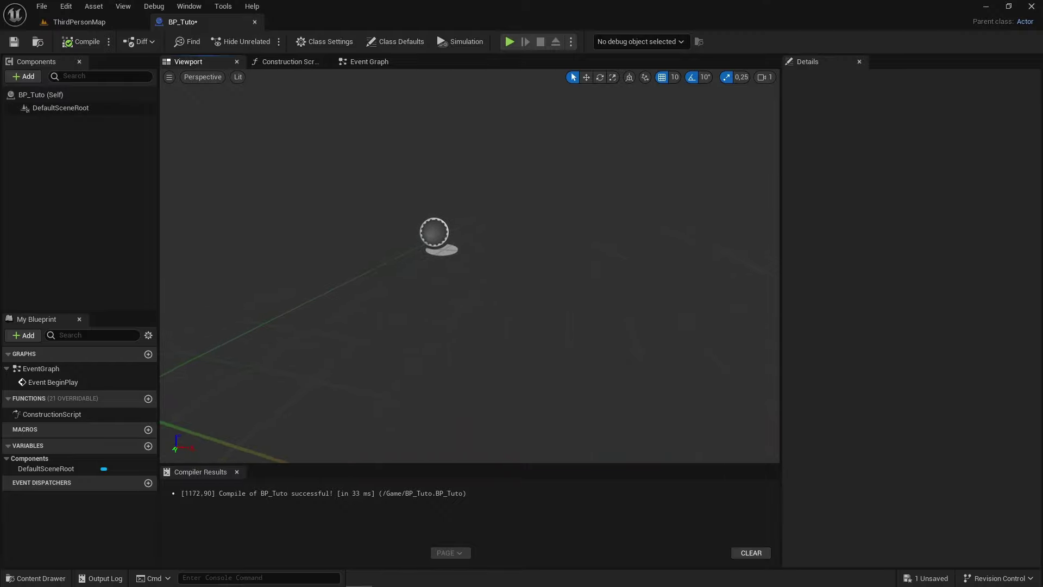
pyautogui.moveTo(265, 247); pyautogui.dragTo(266, 251, button='right')
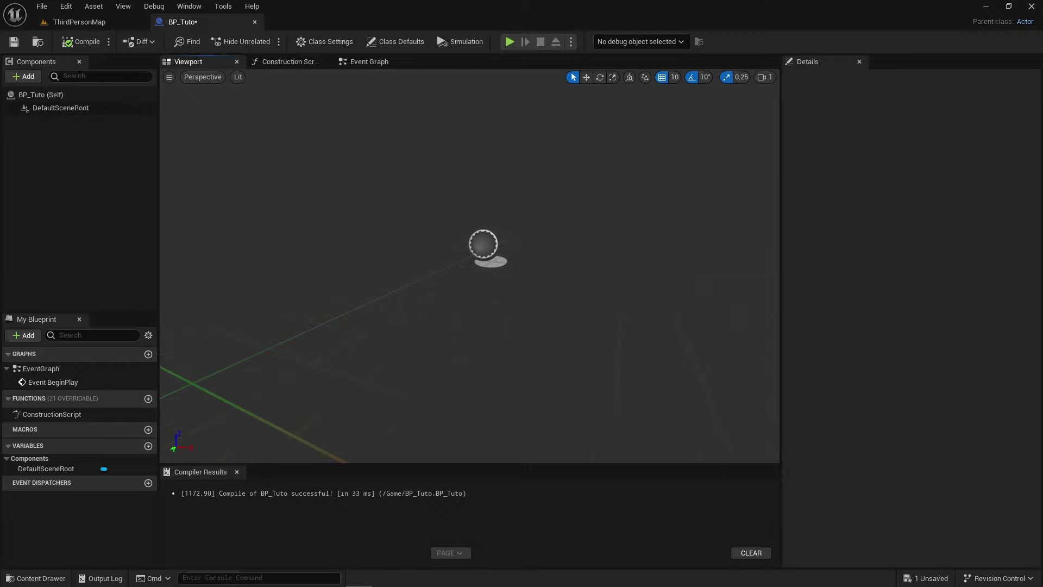
pyautogui.click(23, 77)
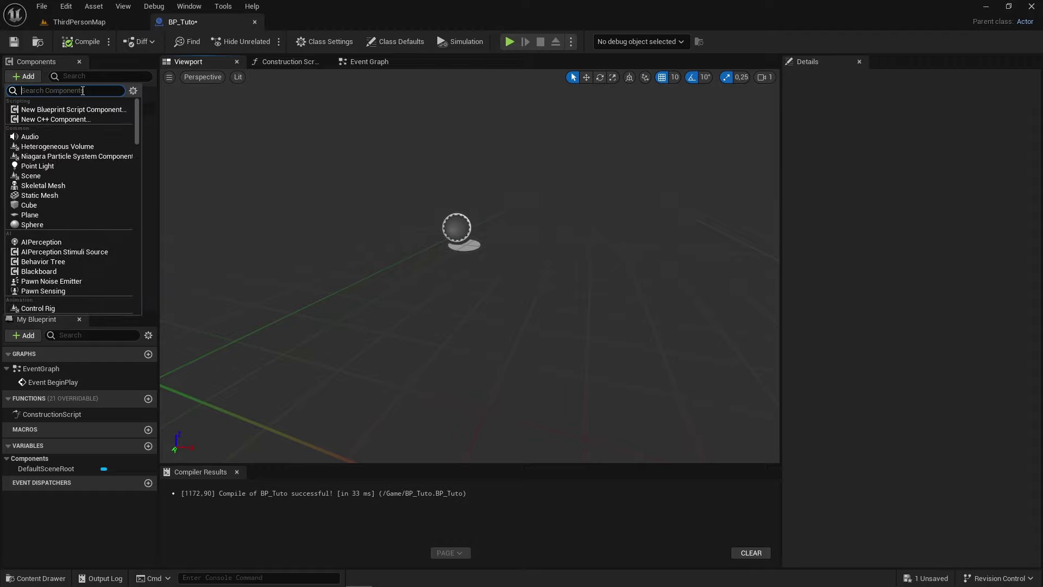
pyautogui.write('stati')
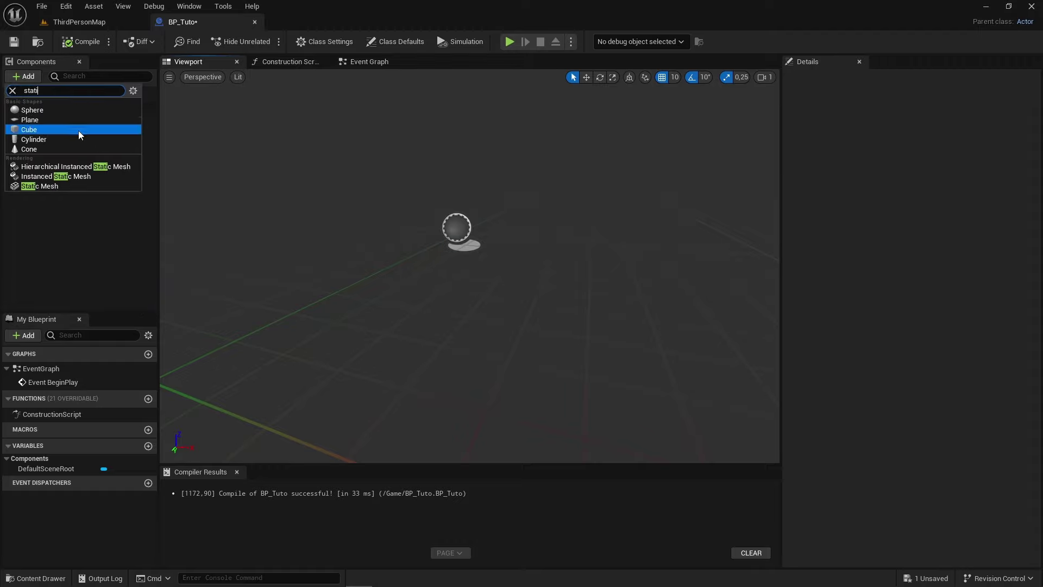
pyautogui.click(42, 185)
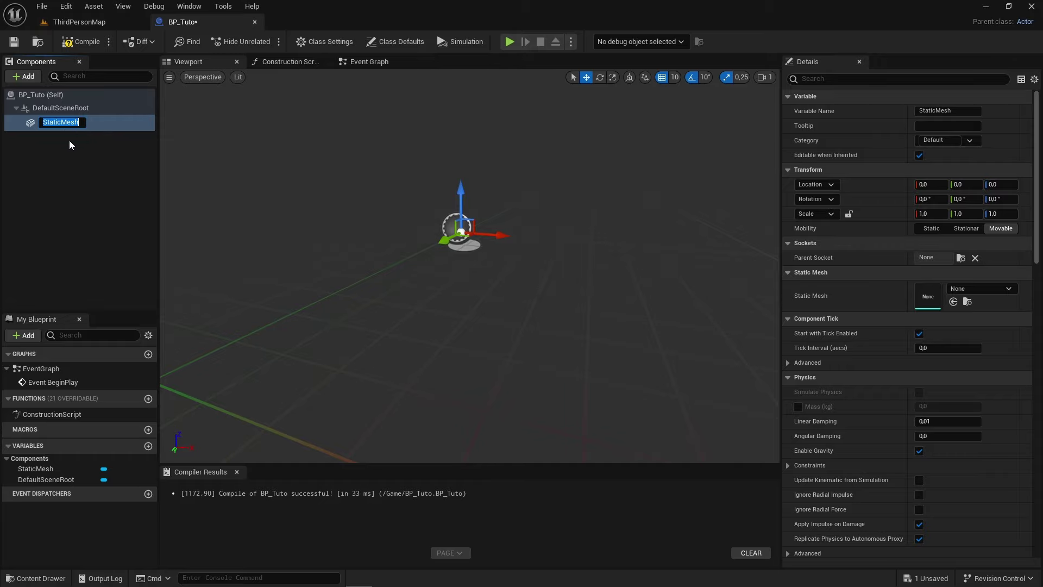
pyautogui.press('Return')
# Step: Select the StaticMesh component and browse its Details properties
pyautogui.click(54, 123)
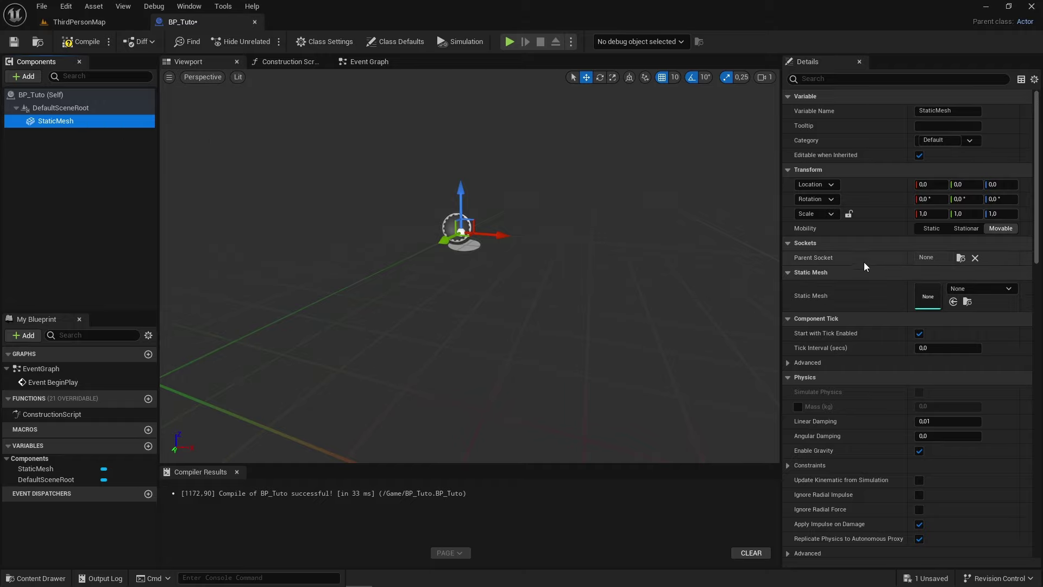
pyautogui.scroll(-2, 921, 332)
pyautogui.scroll(-3, 938, 324)
pyautogui.scroll(-3, 978, 331)
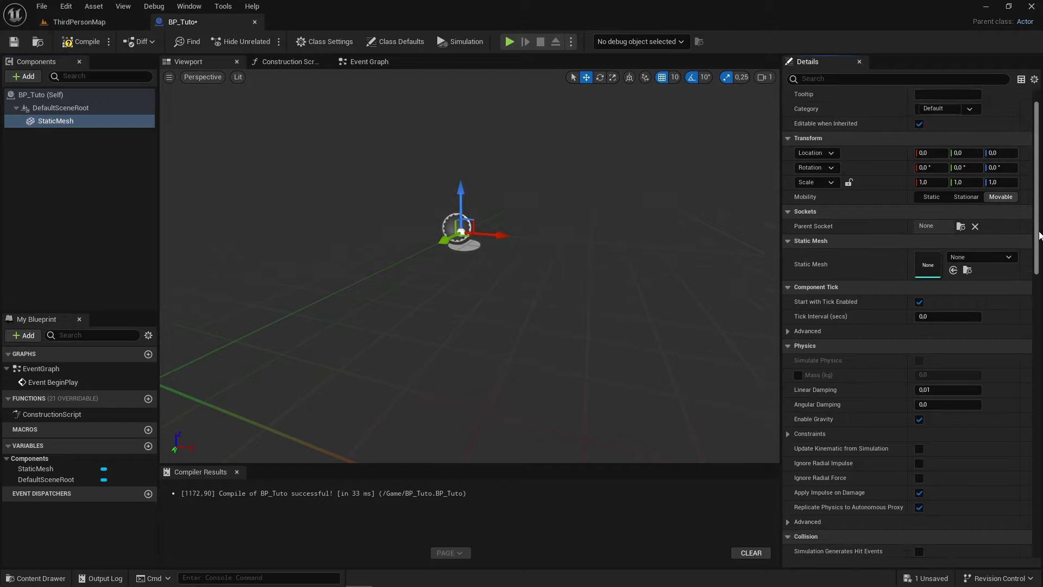
pyautogui.scroll(-3, 1030, 340)
pyautogui.scroll(-3, 1000, 328)
pyautogui.scroll(-3, 1013, 399)
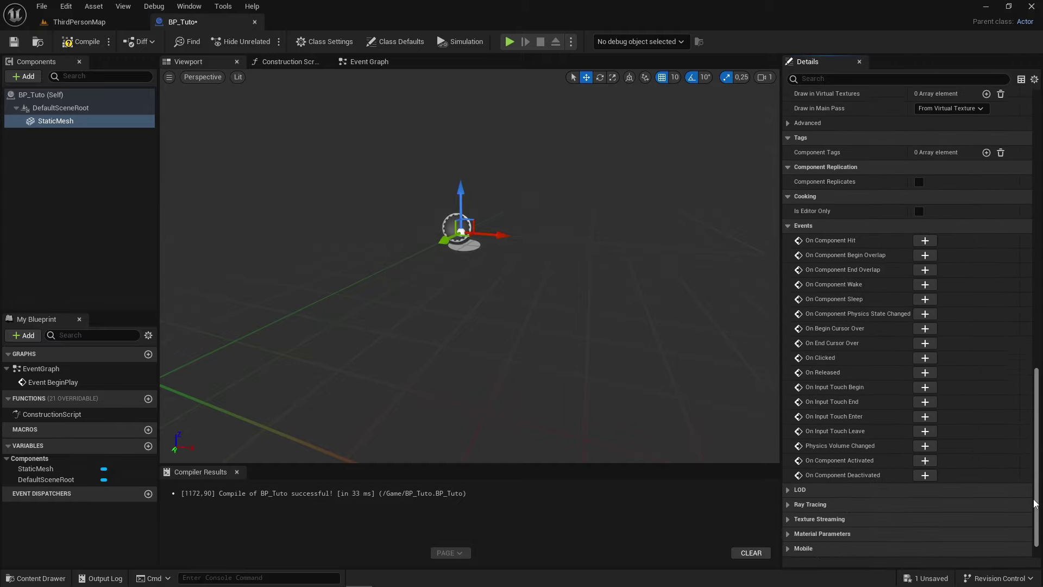
pyautogui.scroll(8, 1013, 399)
pyautogui.scroll(3, 814, 323)
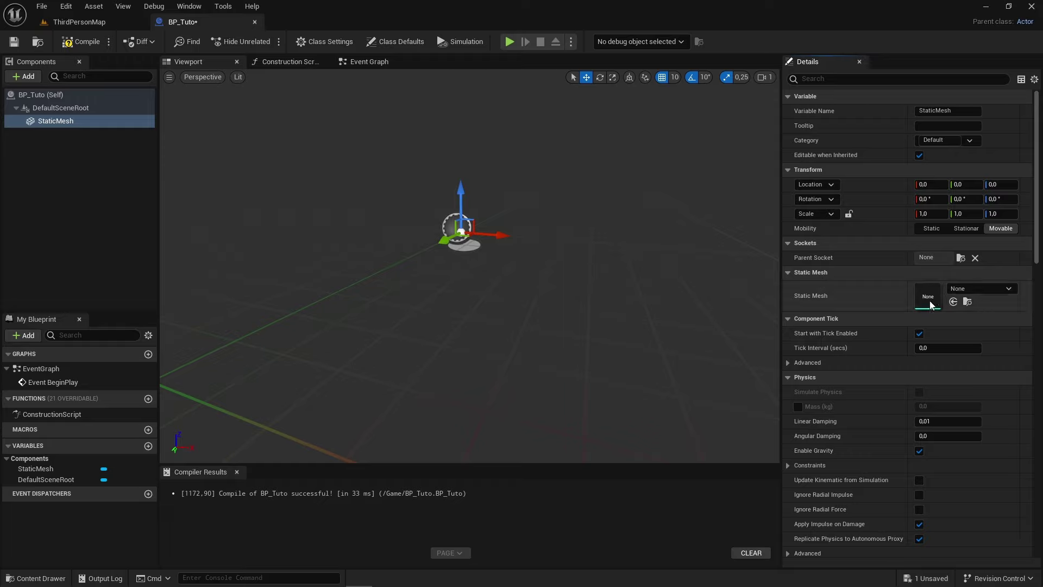
# Step: Set the component's Static Mesh to Cube and frame it in the preview
pyautogui.click(984, 294)
pyautogui.moveTo(1035, 396); pyautogui.dragTo(1041, 443)
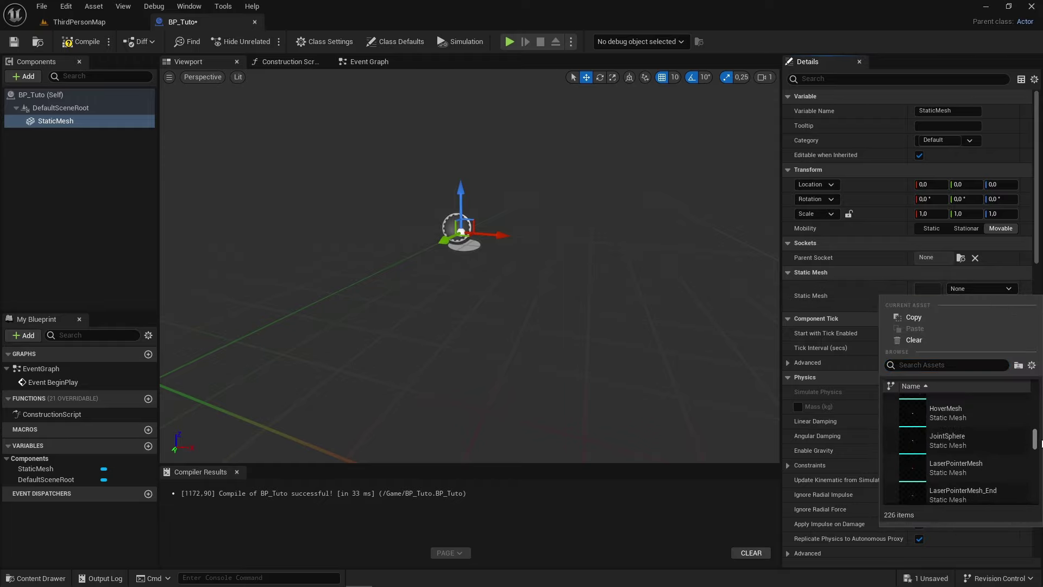
pyautogui.moveTo(1041, 442); pyautogui.dragTo(1041, 404)
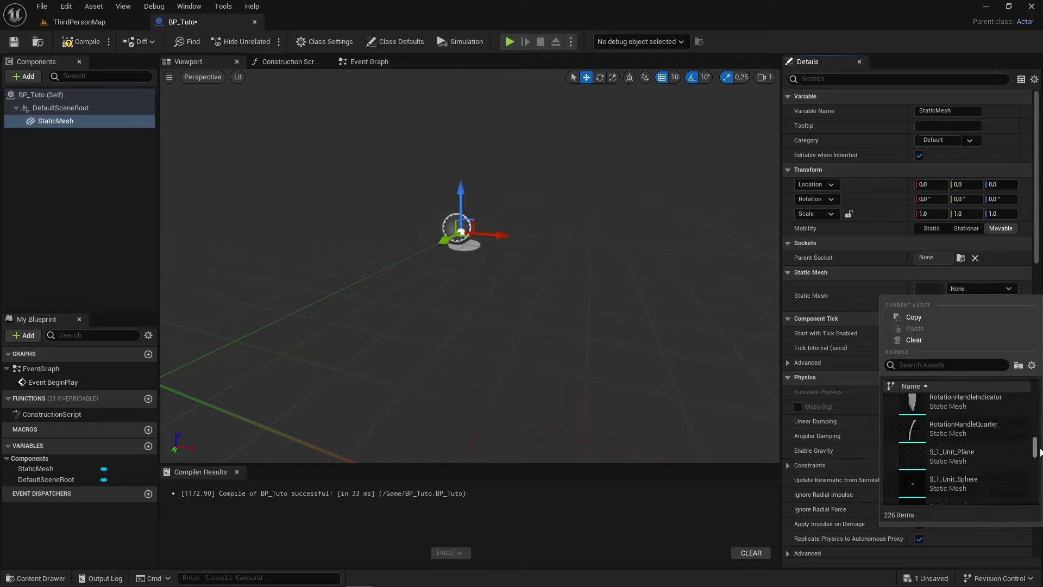
pyautogui.click(951, 365)
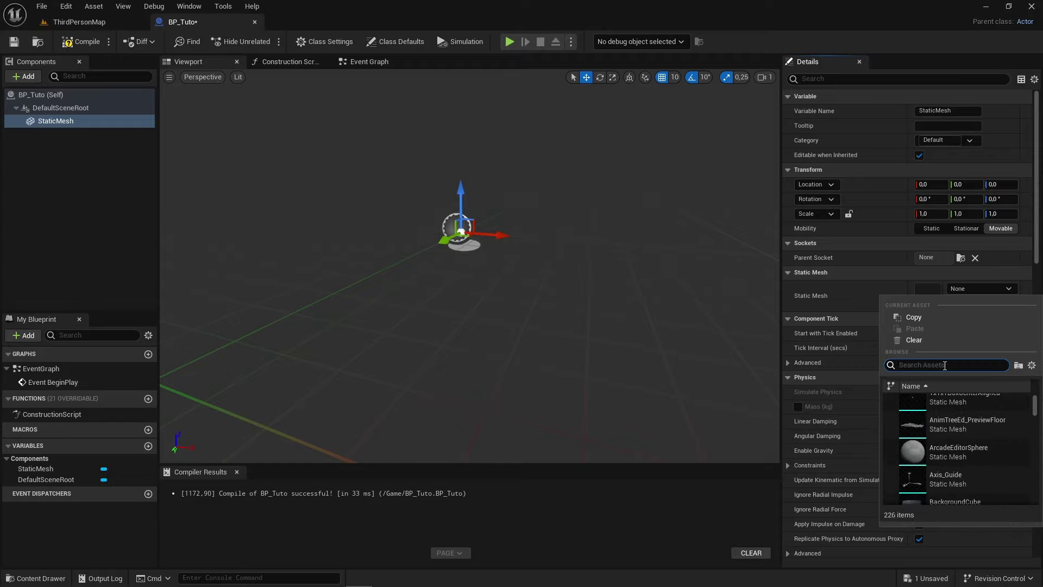
pyautogui.write('cube')
pyautogui.click(980, 442)
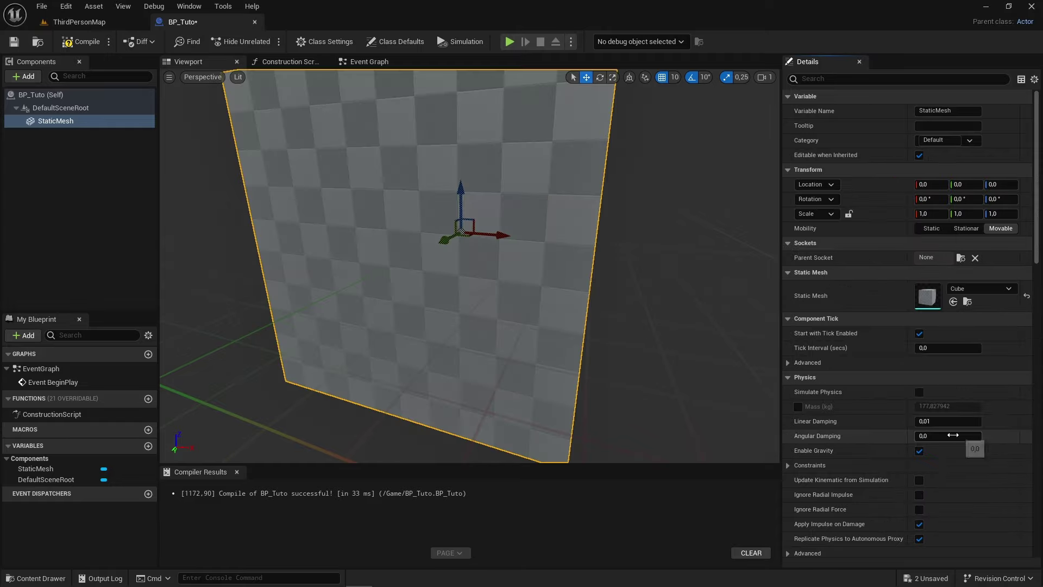
pyautogui.moveTo(571, 291); pyautogui.dragTo(543, 288, button='right')
pyautogui.press('f')
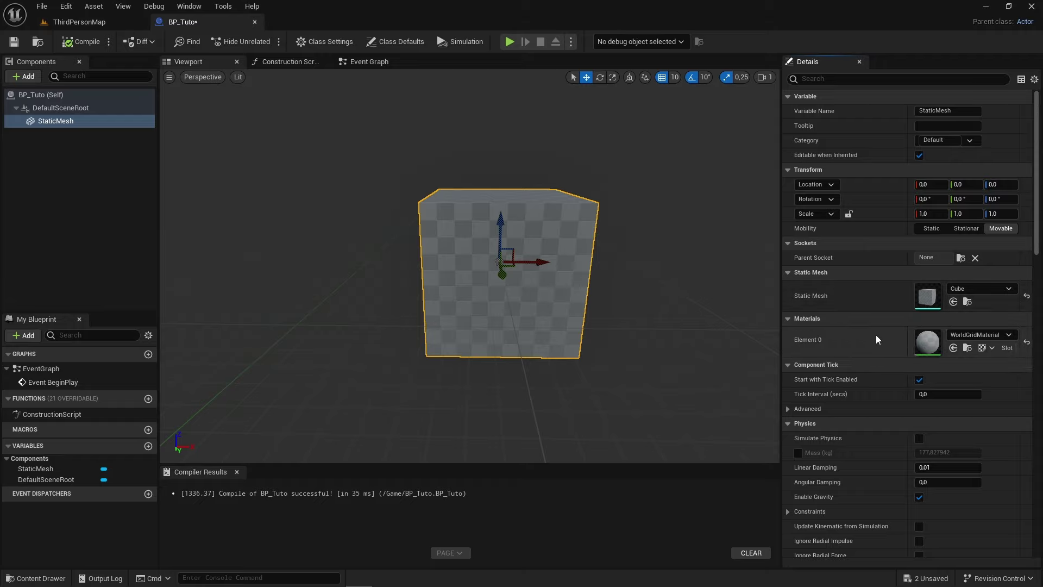
# Step: Give the cube the MI_Template_BaseBlue material and compile the blueprint
pyautogui.click(975, 335)
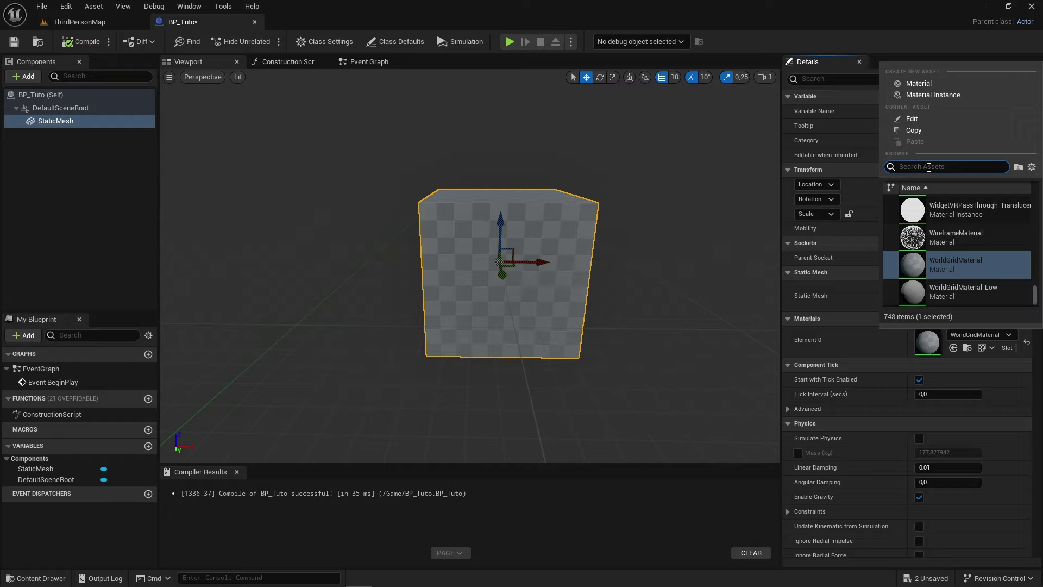
pyautogui.write('material')
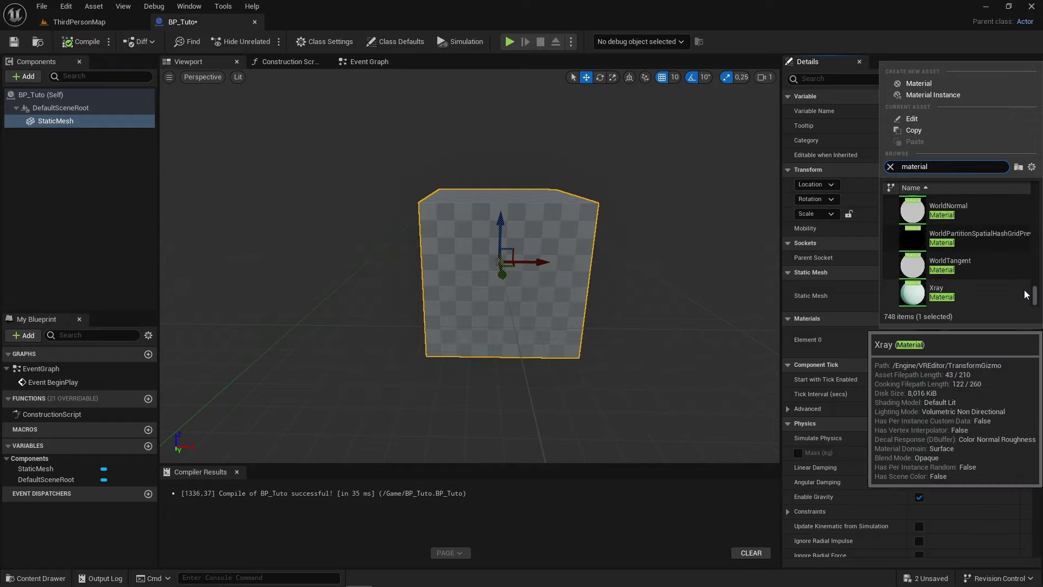
pyautogui.scroll(10, 957, 256)
pyautogui.click(962, 241)
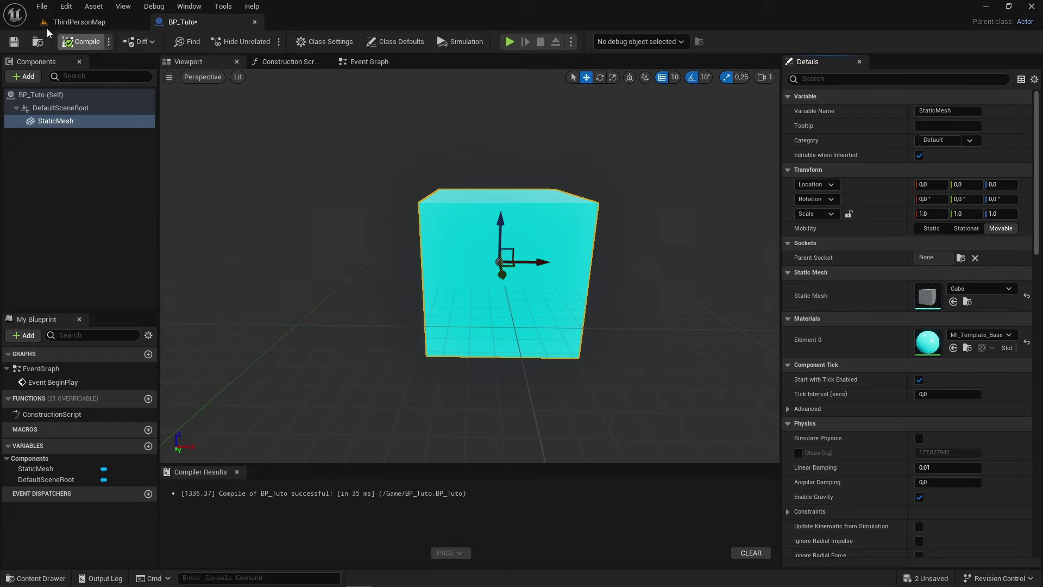
pyautogui.click(70, 43)
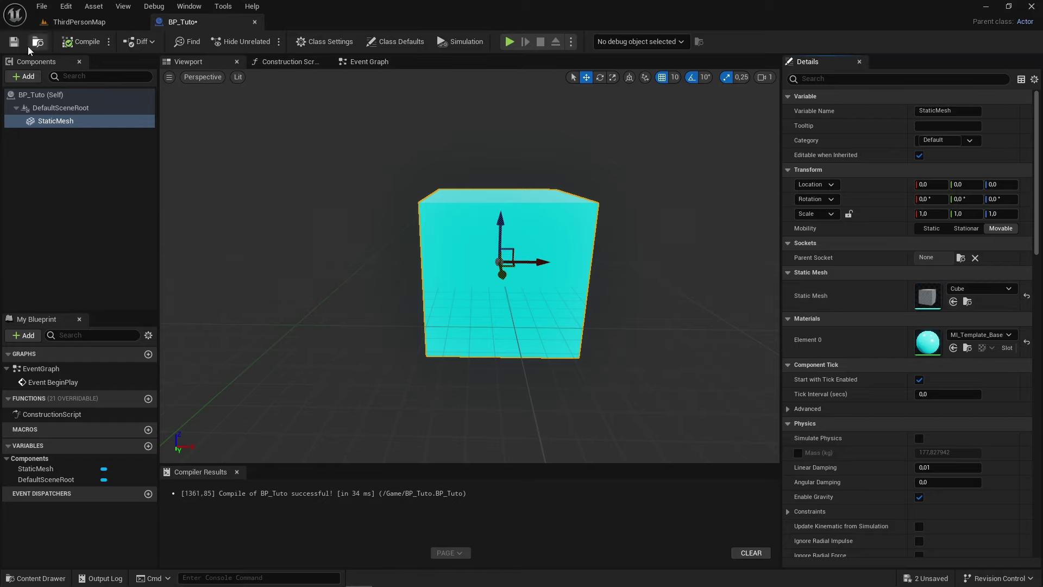
# Step: Locate, select and frame the BP_Tuto cube in the ThirdPersonMap level view
pyautogui.click(102, 24)
pyautogui.moveTo(506, 351); pyautogui.dragTo(506, 351, button='right')
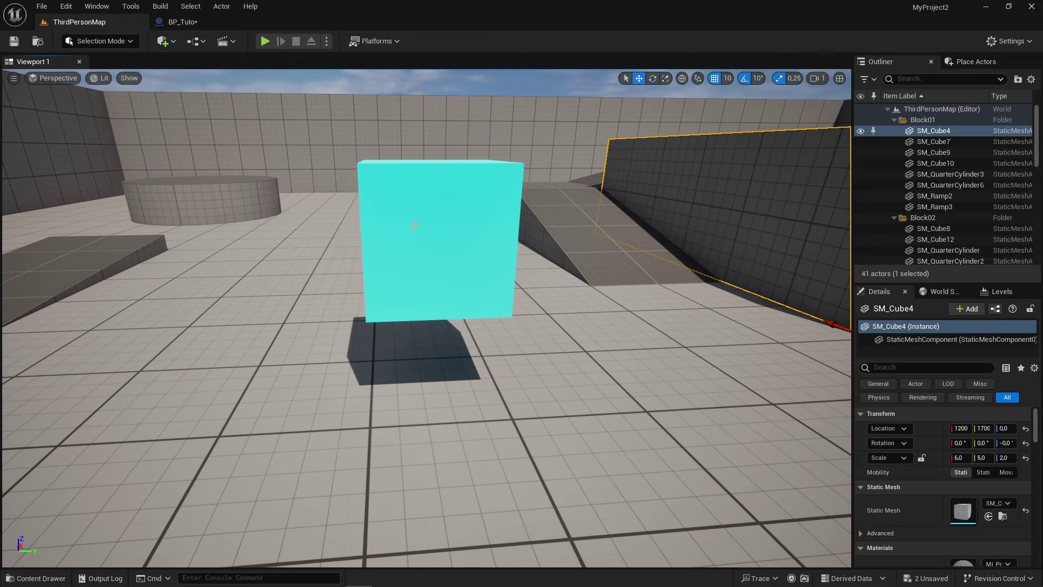
pyautogui.click(453, 263)
pyautogui.moveTo(585, 228); pyautogui.dragTo(482, 212, button='right')
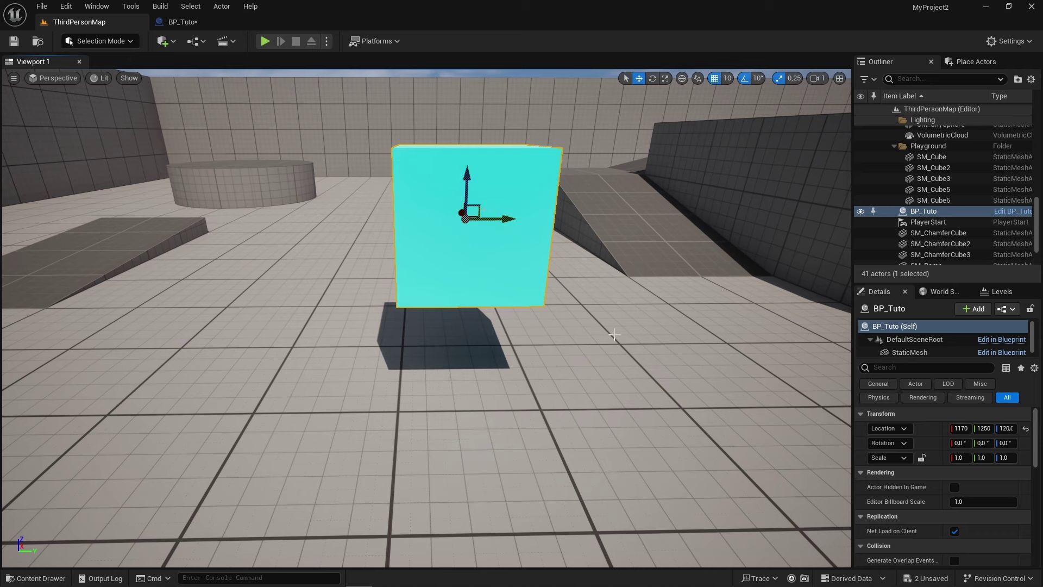
pyautogui.click(1011, 211)
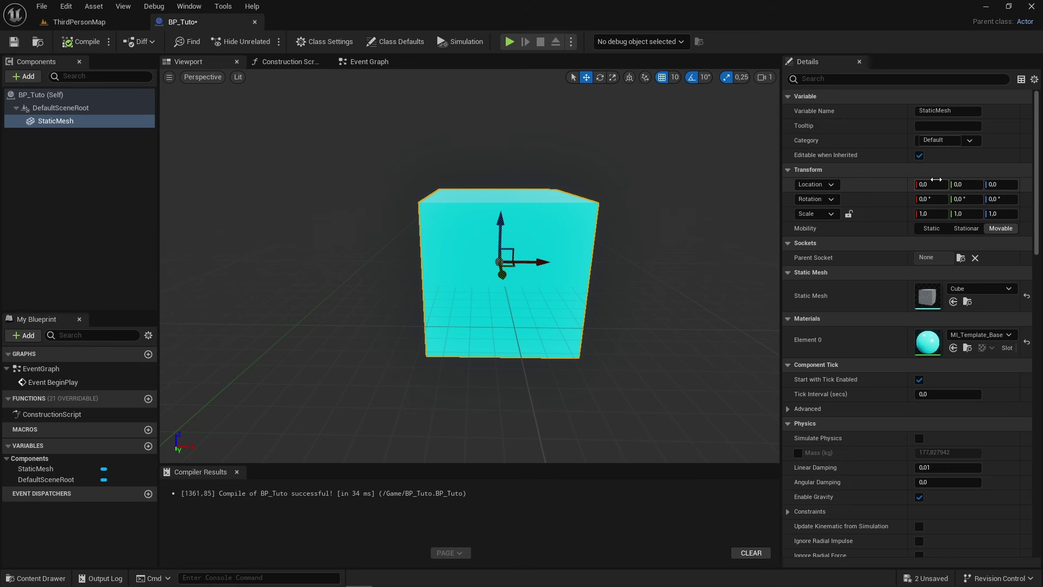
pyautogui.click(929, 184)
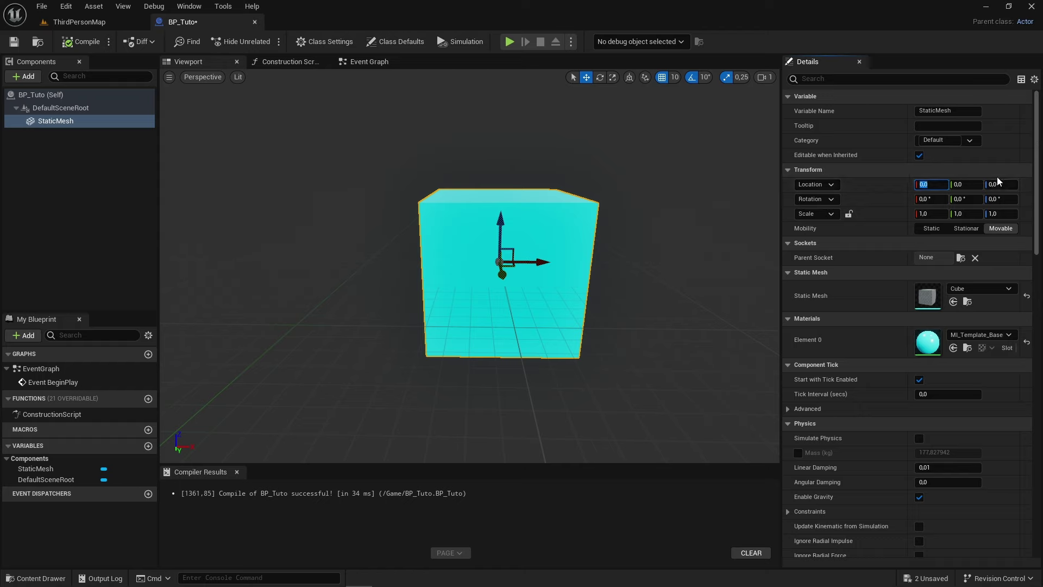
pyautogui.write('5')
pyautogui.click(79, 22)
pyautogui.press('f')
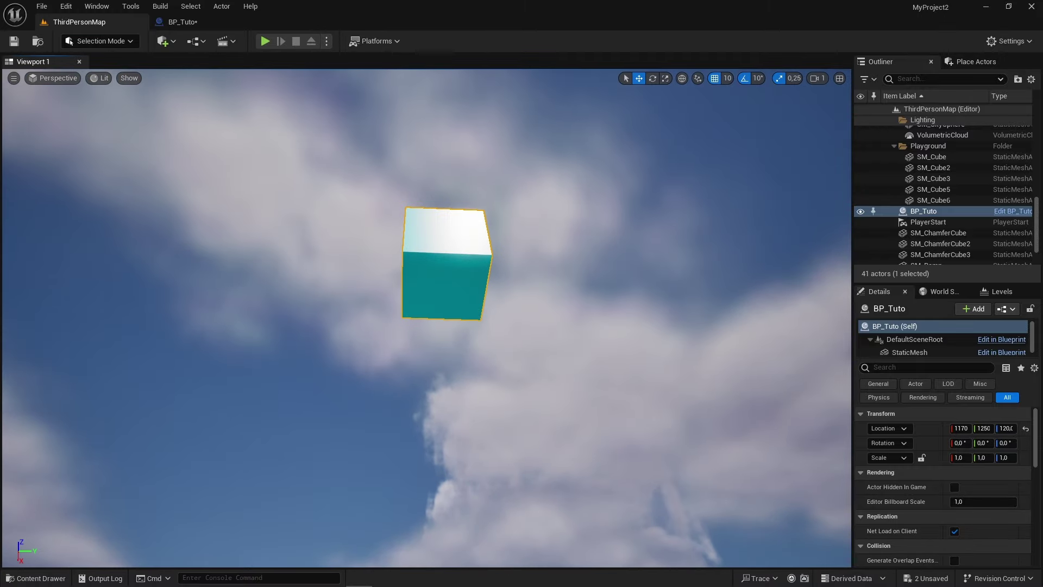
pyautogui.click(188, 21)
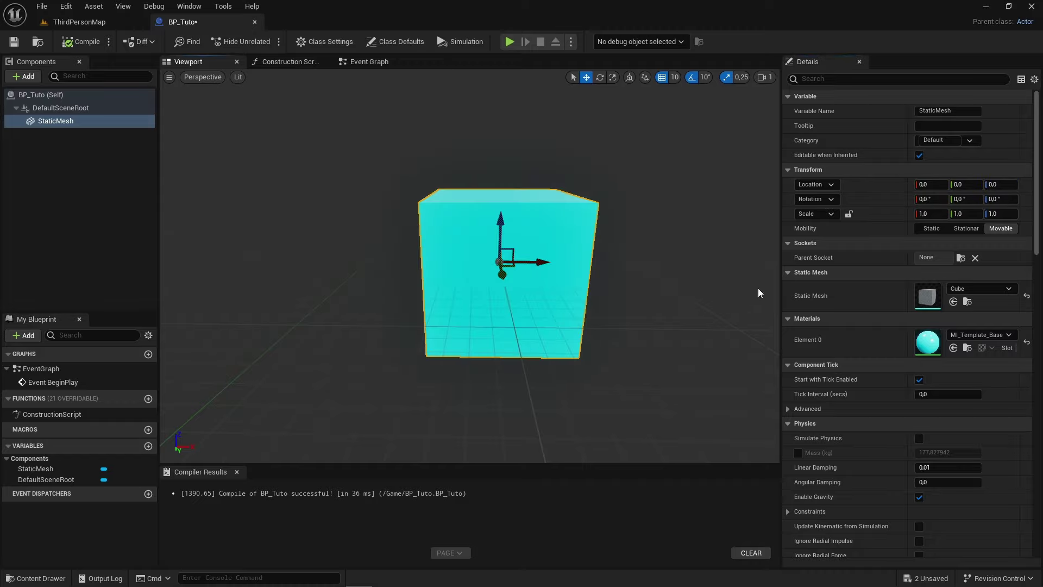
# Step: Lock the Scale axes and set the cube's scale to 0.3
pyautogui.click(924, 214)
pyautogui.write('0.3')
pyautogui.press('Return')
pyautogui.click(848, 214)
pyautogui.write('0.3')
pyautogui.press('Return')
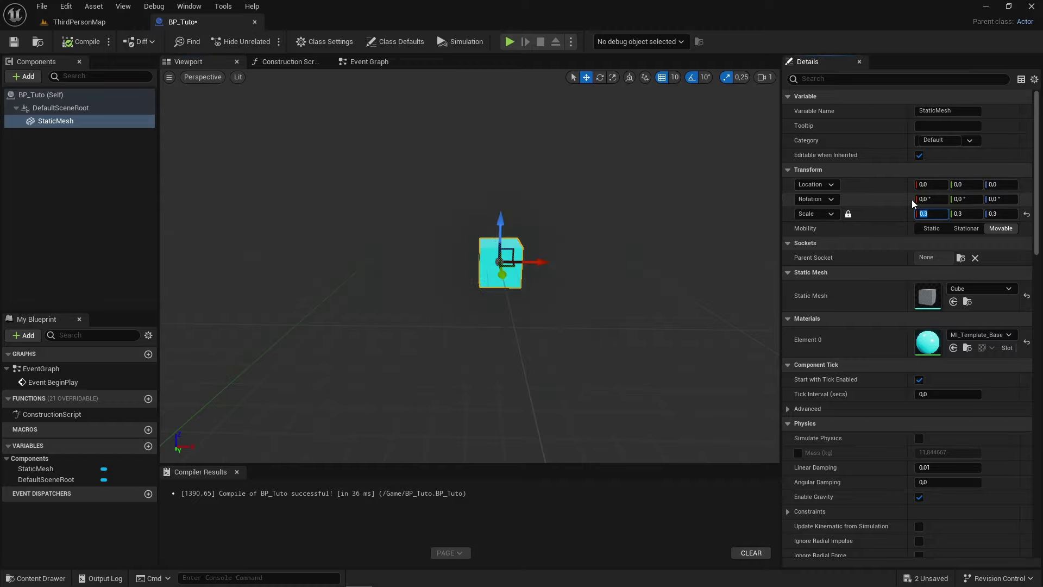
# Step: Frame the shrunken cube in the level to check its new size
pyautogui.click(77, 23)
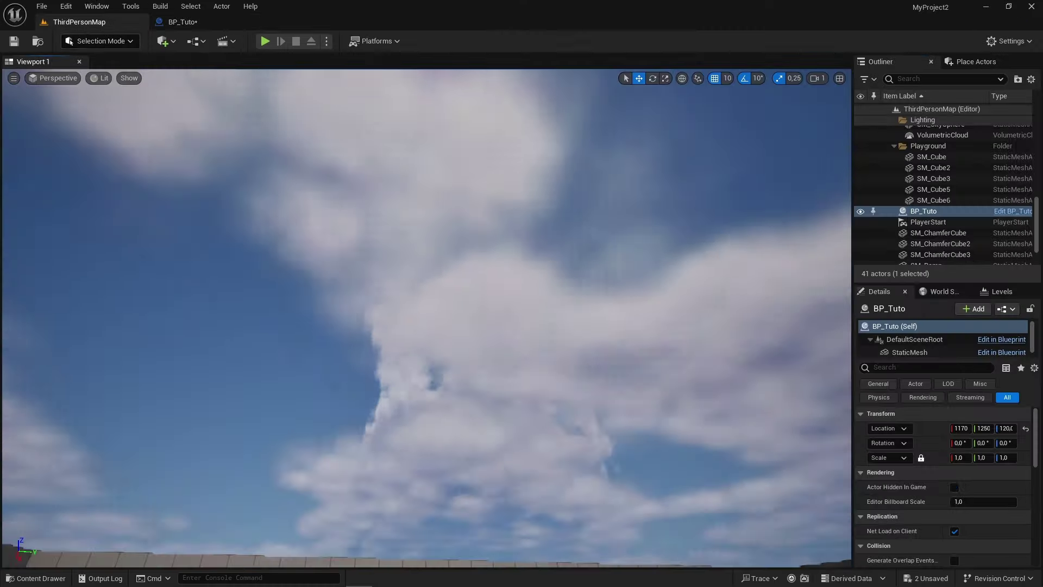
pyautogui.press('f')
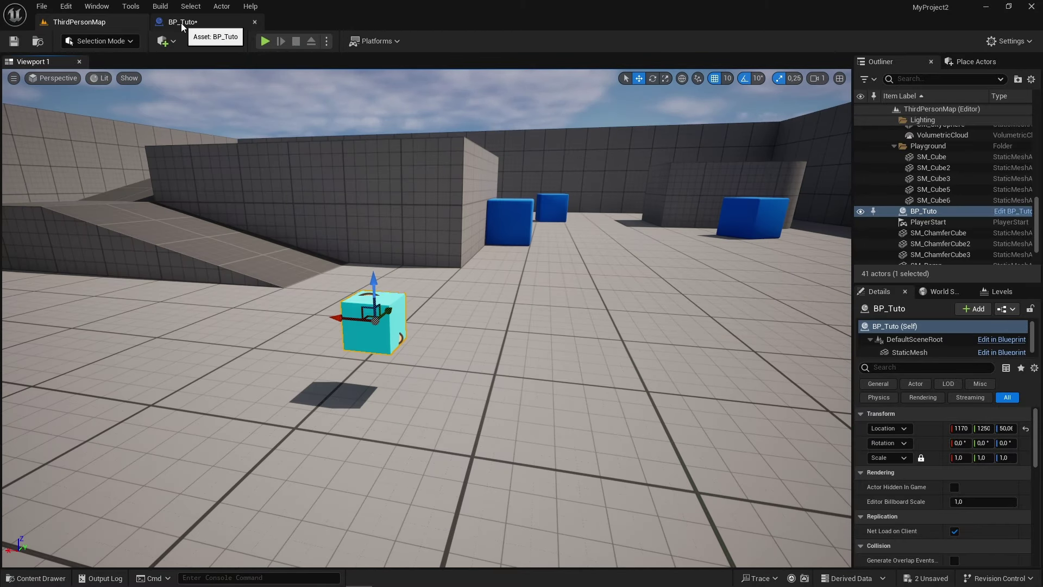
pyautogui.click(181, 23)
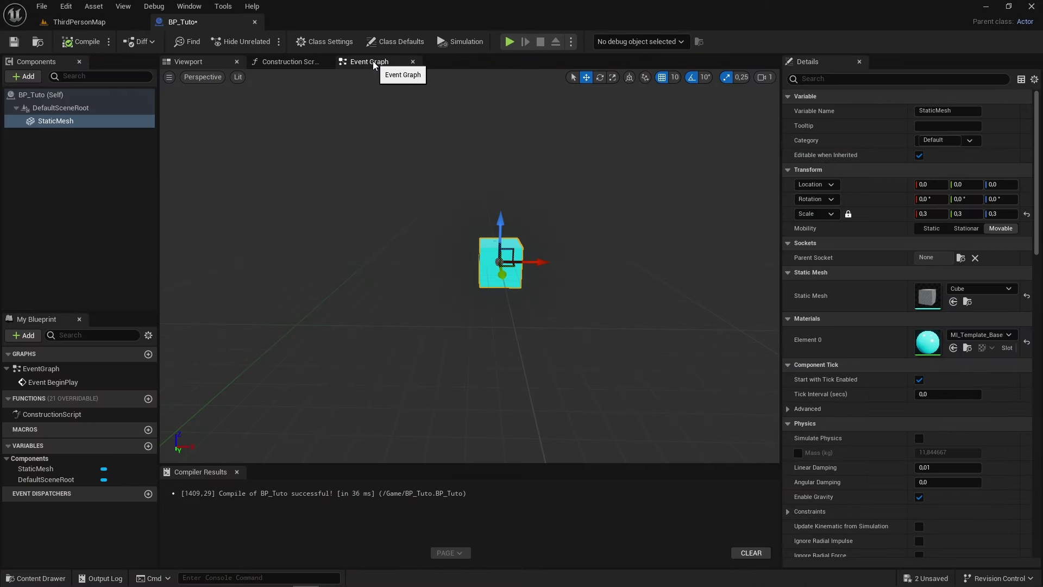
# Step: Open the Event Graph and pan to Event BeginPlay with its Hello and World Print String nodes
pyautogui.click(371, 63)
pyautogui.moveTo(455, 192); pyautogui.dragTo(701, 196, button='right')
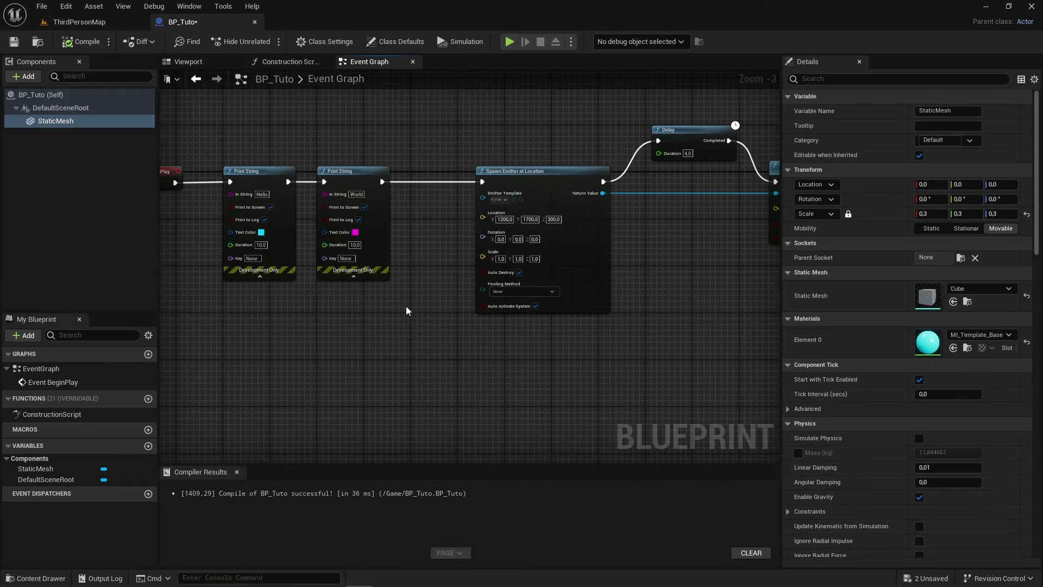
pyautogui.moveTo(406, 305); pyautogui.dragTo(594, 308, button='right')
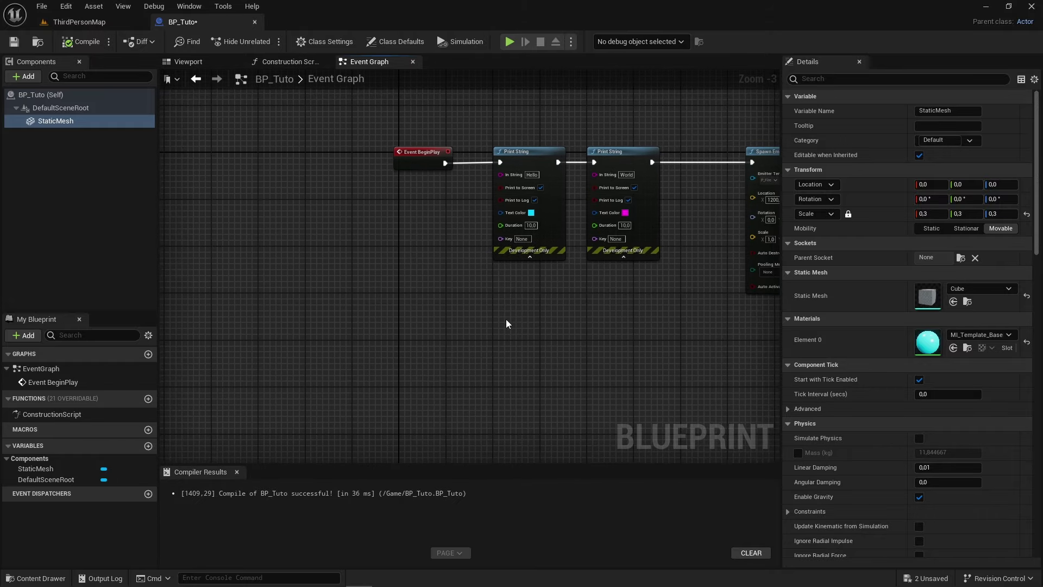
pyautogui.moveTo(557, 360); pyautogui.dragTo(488, 366, button='right')
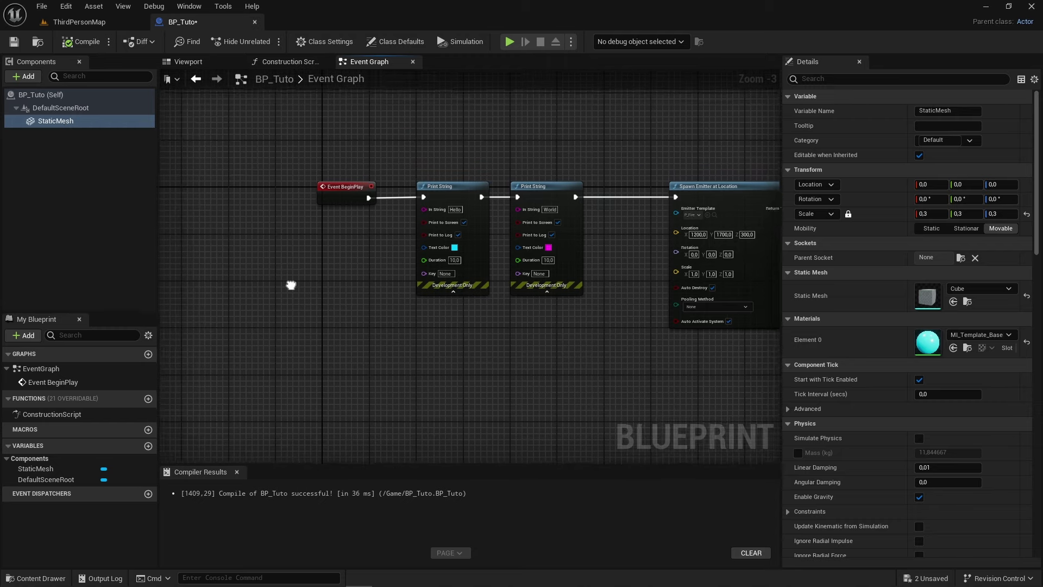
pyautogui.moveTo(255, 280); pyautogui.dragTo(248, 276, button='right')
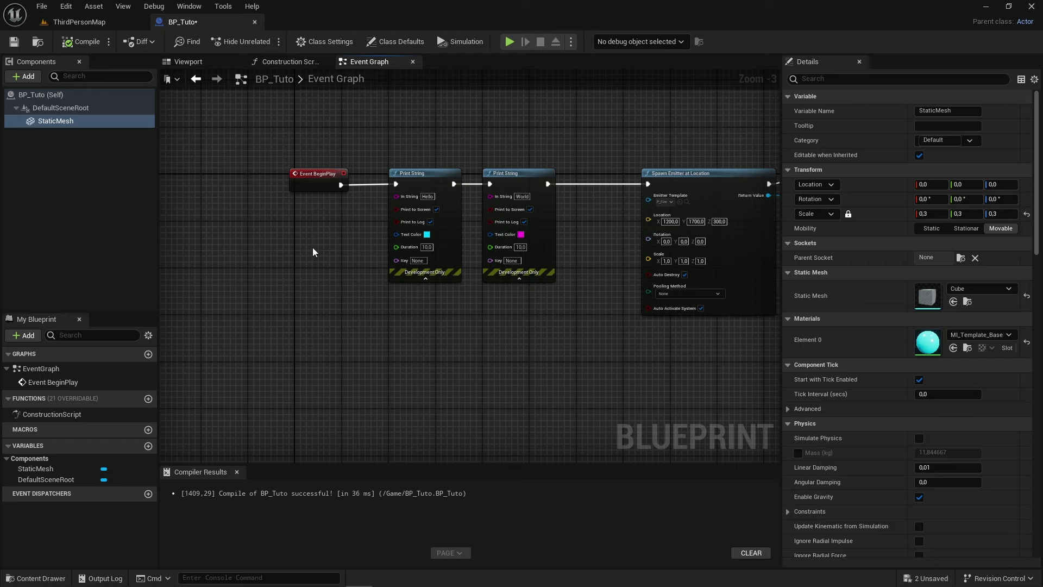
# Step: Drag the StaticMesh component into the graph as a getter node below the chain
pyautogui.click(313, 234)
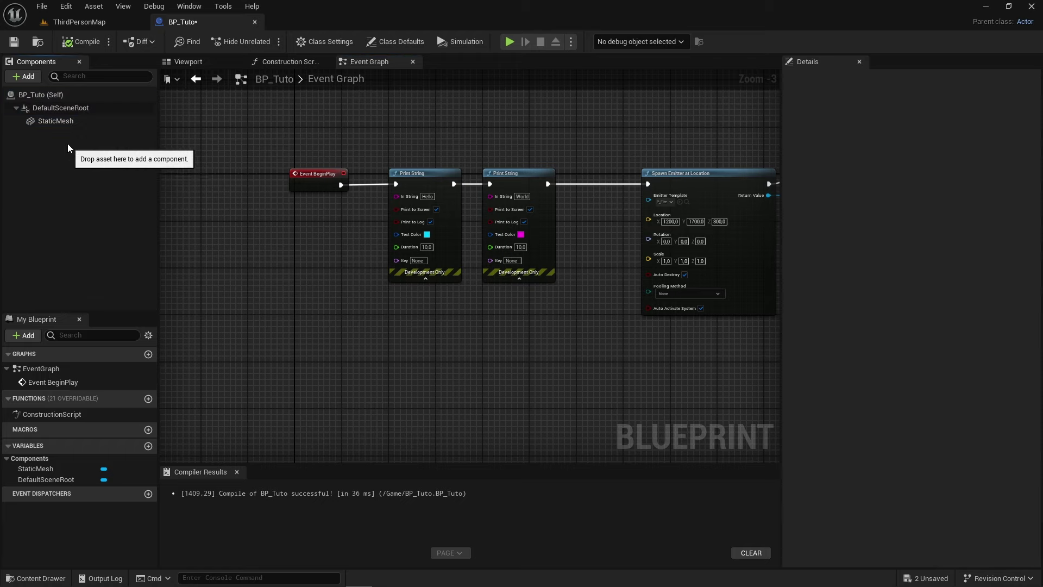
pyautogui.click(44, 117)
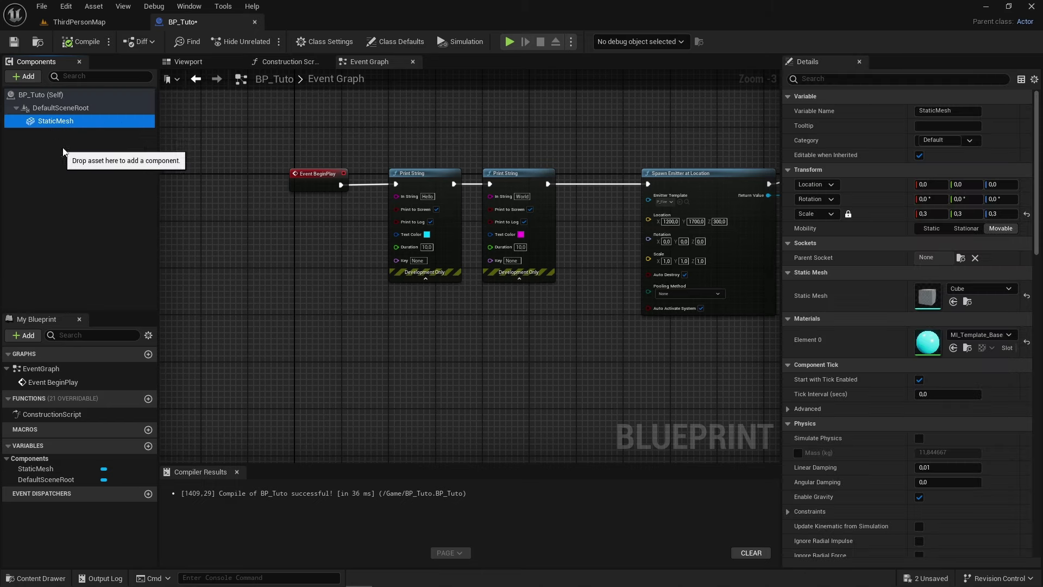
pyautogui.click(90, 165)
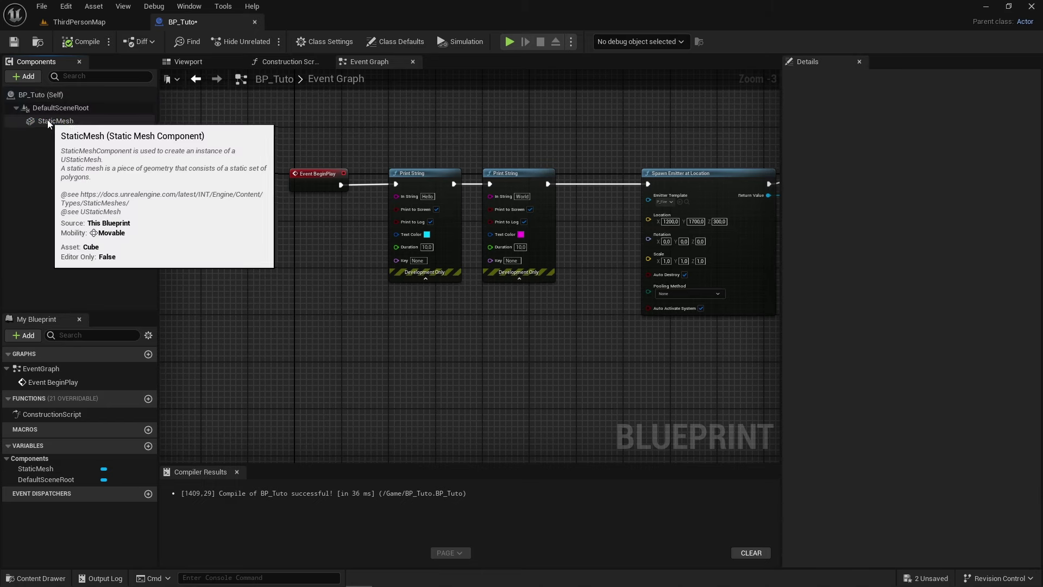
pyautogui.moveTo(48, 120); pyautogui.dragTo(303, 361)
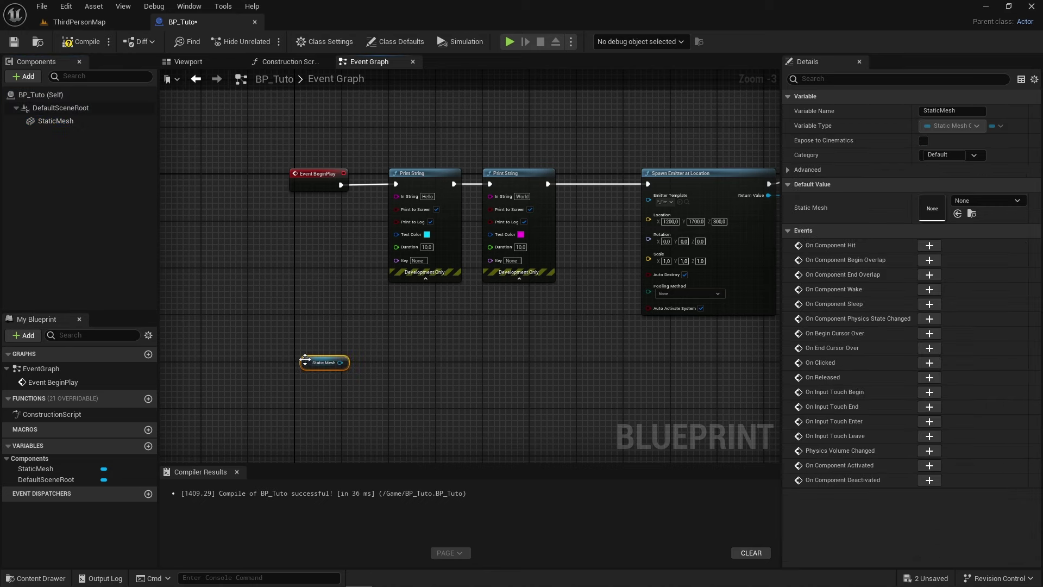
pyautogui.scroll(1, 319, 393)
pyautogui.scroll(2, 319, 394)
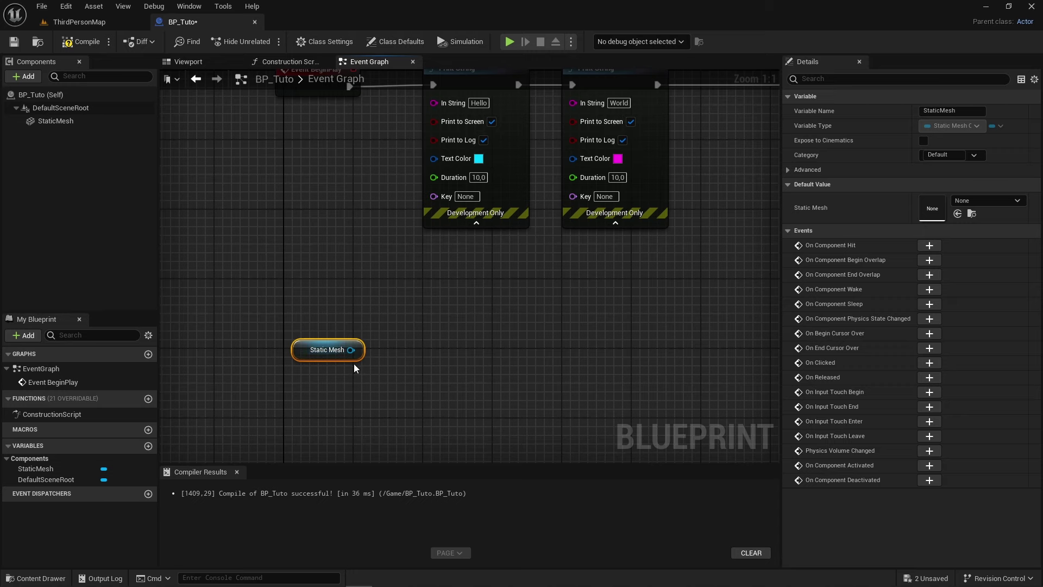
pyautogui.scroll(-1, 507, 348)
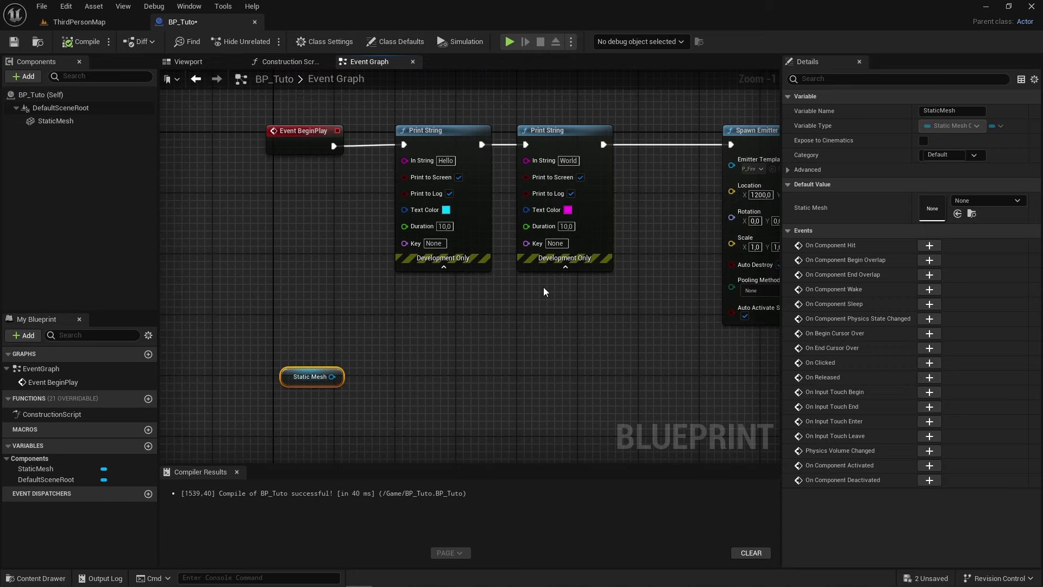
# Step: Move the Static Mesh getter up to sit just below Event BeginPlay
pyautogui.moveTo(544, 287); pyautogui.dragTo(586, 305, button='right')
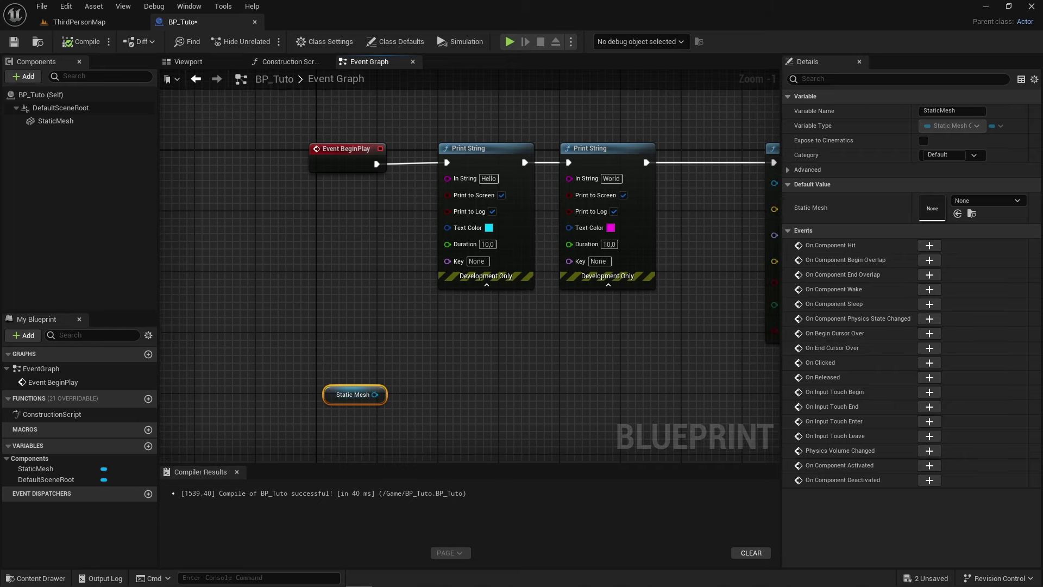
pyautogui.moveTo(410, 379); pyautogui.dragTo(400, 398, button='right')
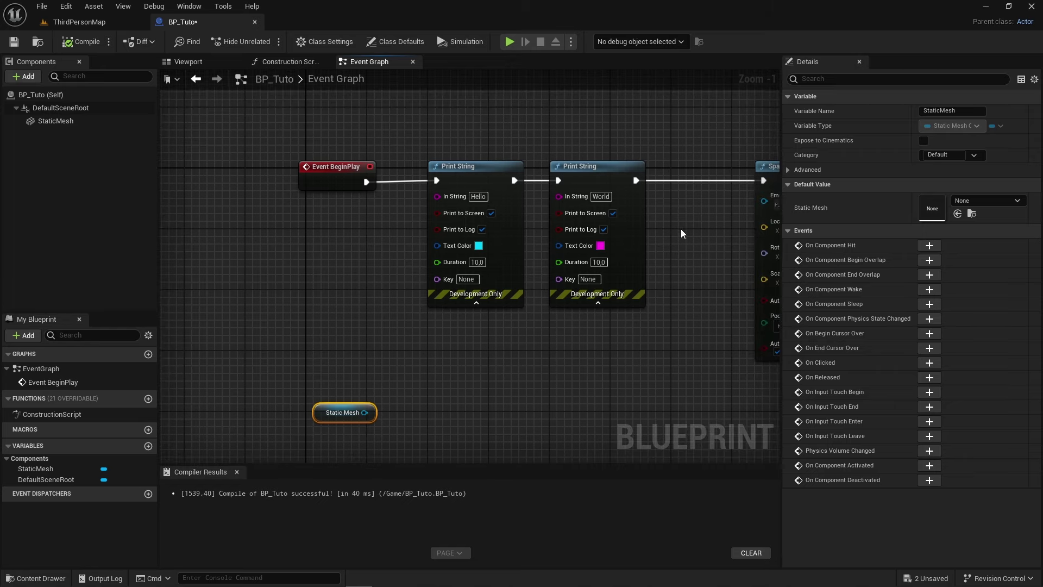
pyautogui.moveTo(473, 392); pyautogui.dragTo(371, 354, button='right')
pyautogui.scroll(-3, 621, 300)
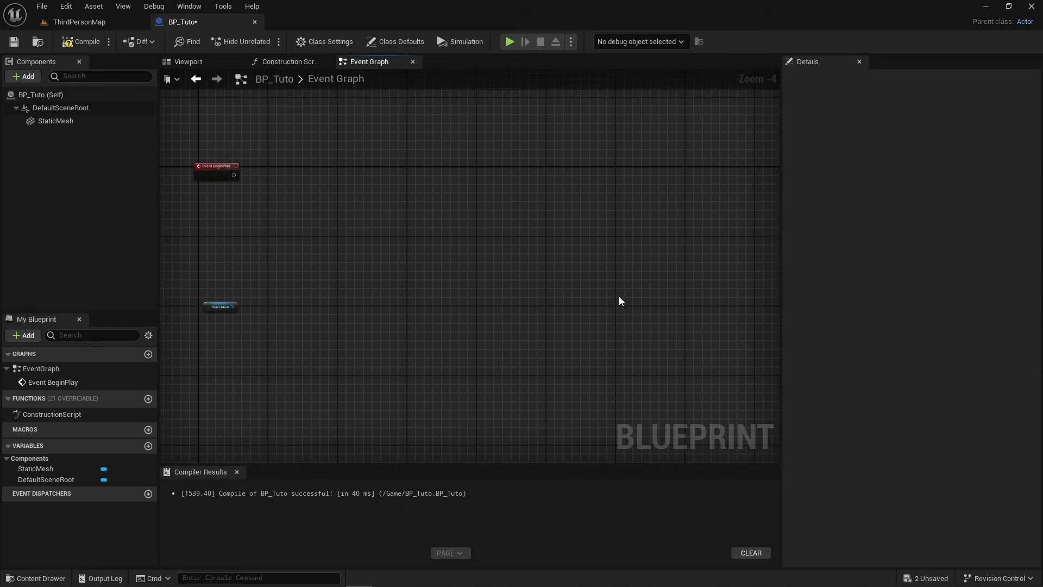
pyautogui.moveTo(425, 307); pyautogui.dragTo(581, 391, button='right')
pyautogui.scroll(4, 497, 381)
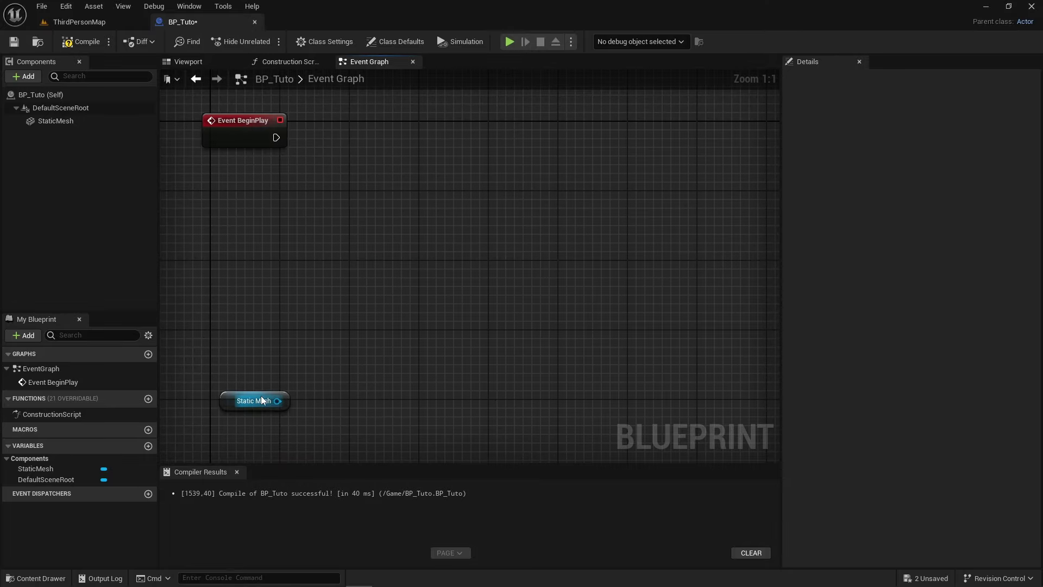
pyautogui.moveTo(277, 401); pyautogui.dragTo(253, 333)
pyautogui.moveTo(201, 363)
pyautogui.mouseDown()
pyautogui.moveTo(270, 416)
pyautogui.moveTo(254, 394)
pyautogui.moveTo(246, 310)
pyautogui.mouseUp()
pyautogui.moveTo(247, 309); pyautogui.dragTo(311, 390, button='right')
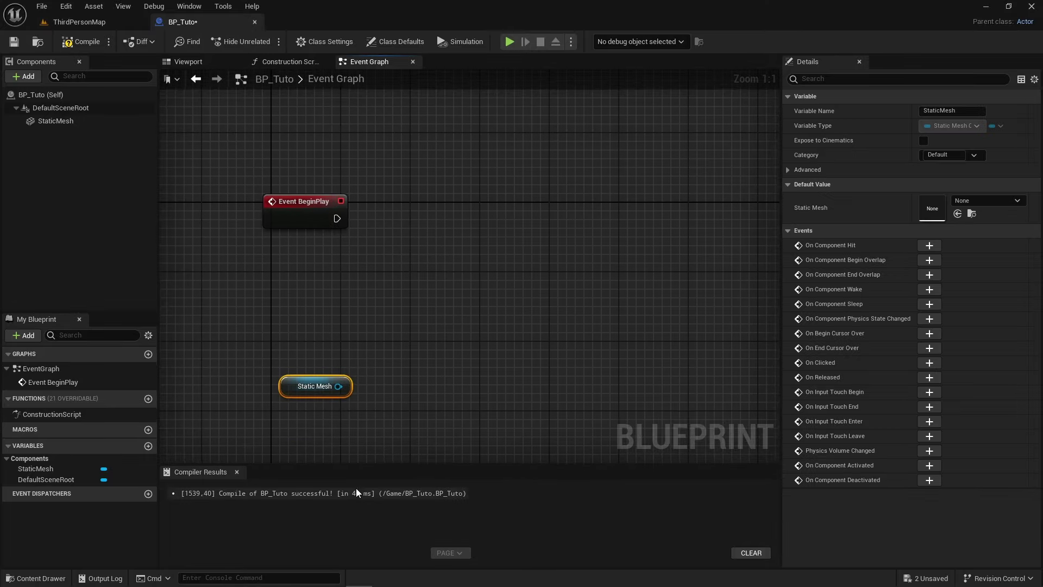
pyautogui.click(381, 370)
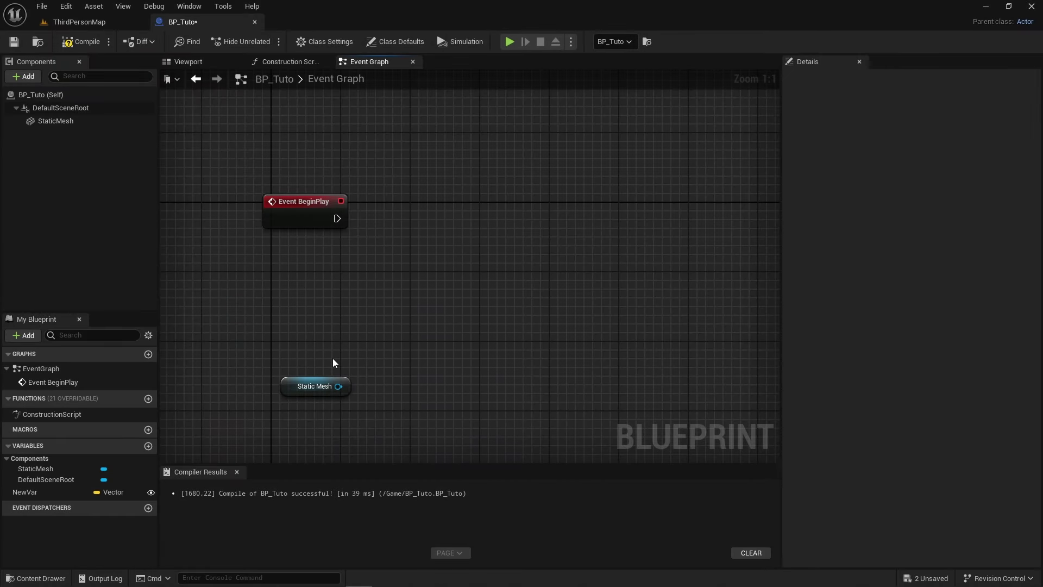
# Step: After checking the cube in ThirdPersonMap, add an Add World Offset (StaticMesh) node after BeginPlay
pyautogui.click(79, 21)
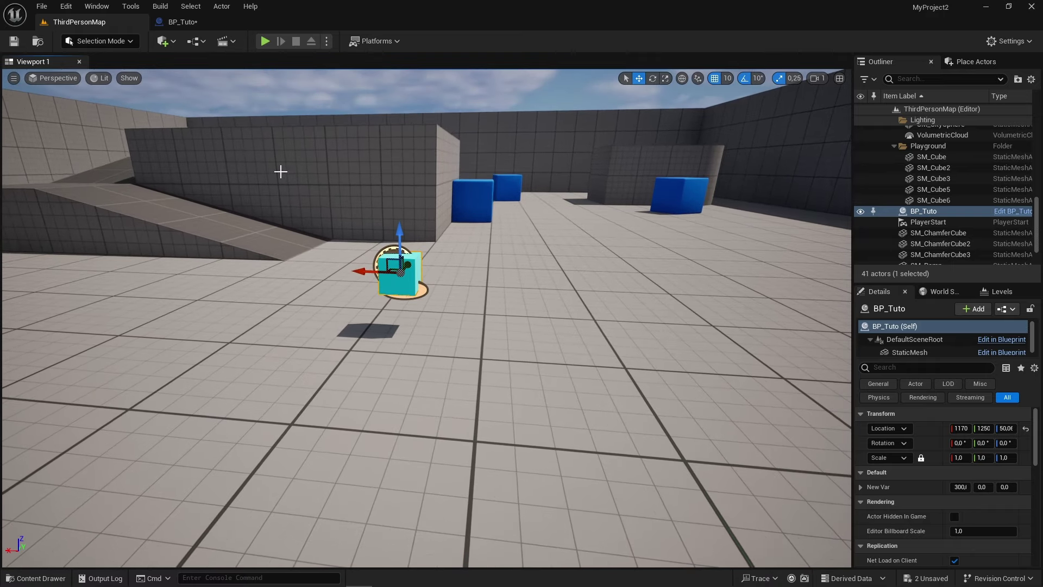
pyautogui.click(202, 25)
pyautogui.moveTo(337, 218); pyautogui.dragTo(396, 213)
pyautogui.write('add world of')
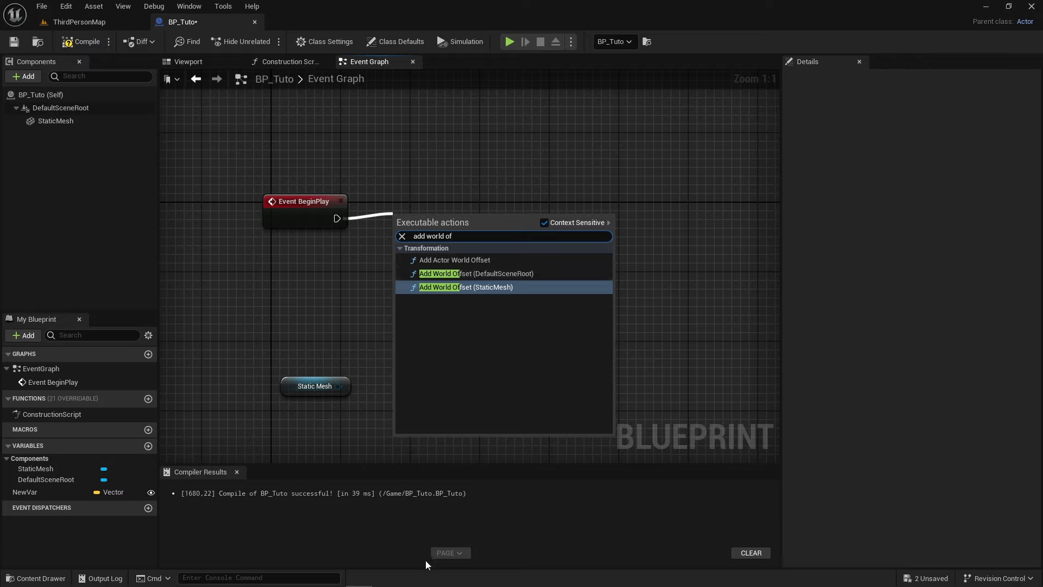
pyautogui.write('f')
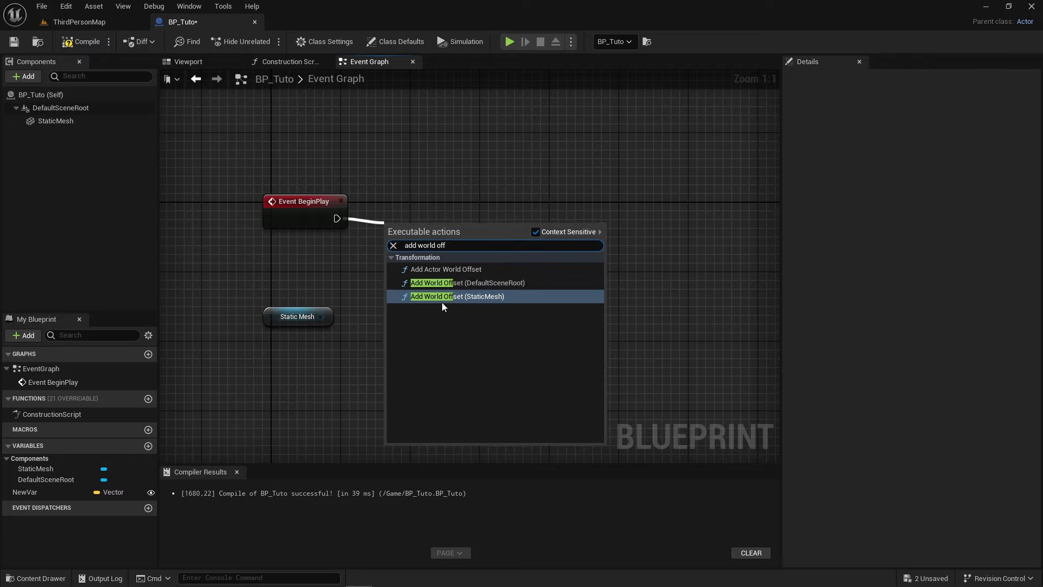
pyautogui.click(440, 296)
pyautogui.moveTo(431, 228); pyautogui.dragTo(511, 166)
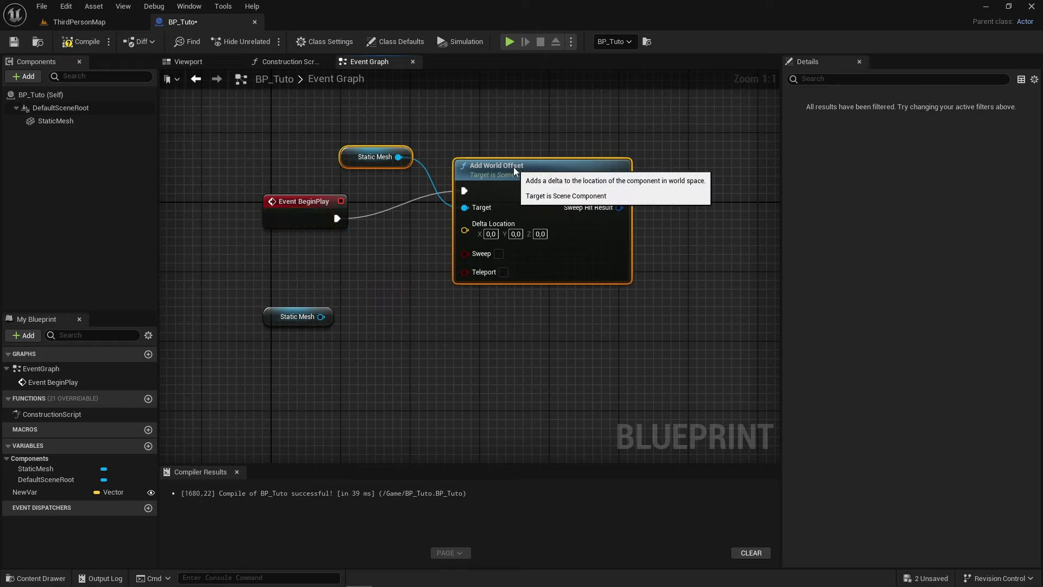
pyautogui.moveTo(350, 156)
pyautogui.mouseDown()
pyautogui.moveTo(361, 282)
pyautogui.moveTo(378, 168)
pyautogui.mouseUp()
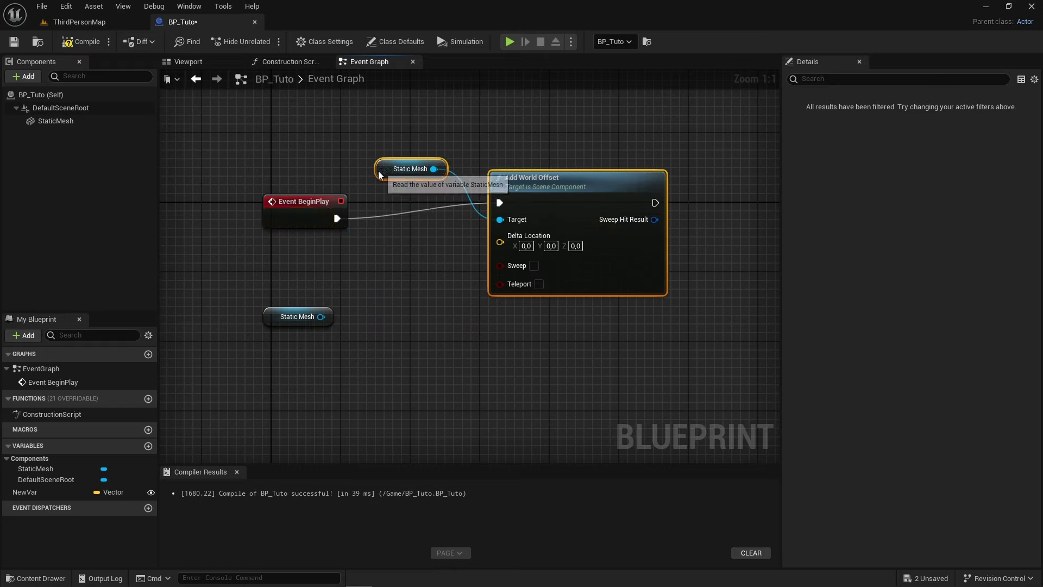
# Step: Delete the spare Static Mesh getter and set Delta Location X to 200
pyautogui.click(269, 312)
pyautogui.press('Delete')
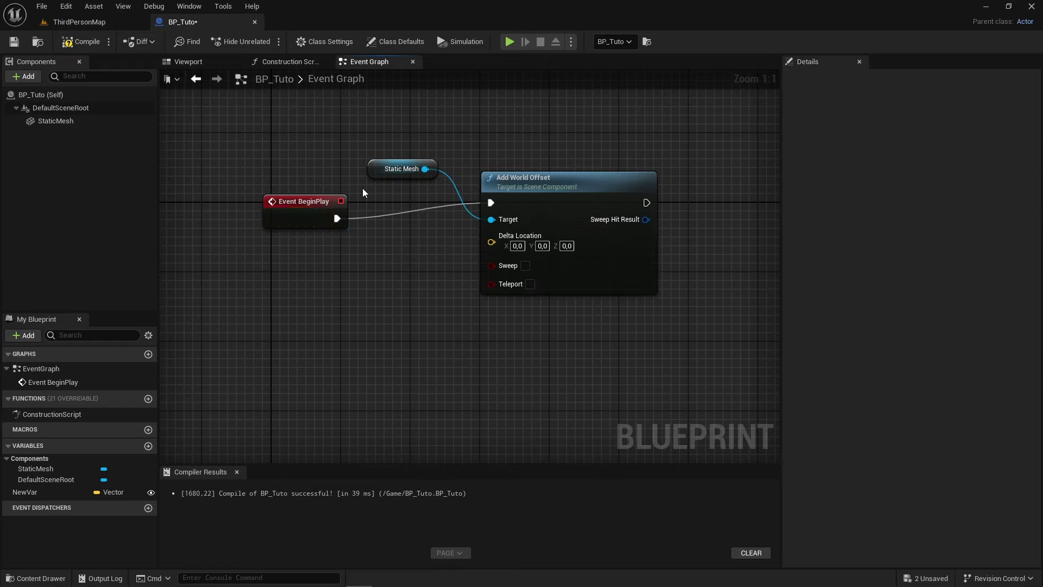
pyautogui.moveTo(391, 169); pyautogui.dragTo(261, 299)
pyautogui.moveTo(481, 233); pyautogui.dragTo(455, 230)
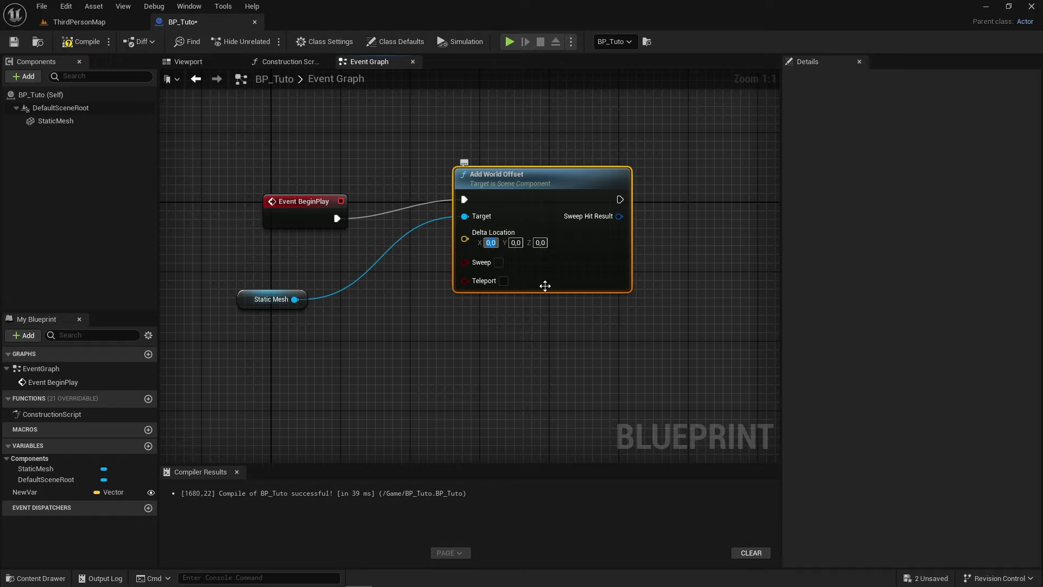
pyautogui.write('200')
pyautogui.press('Return')
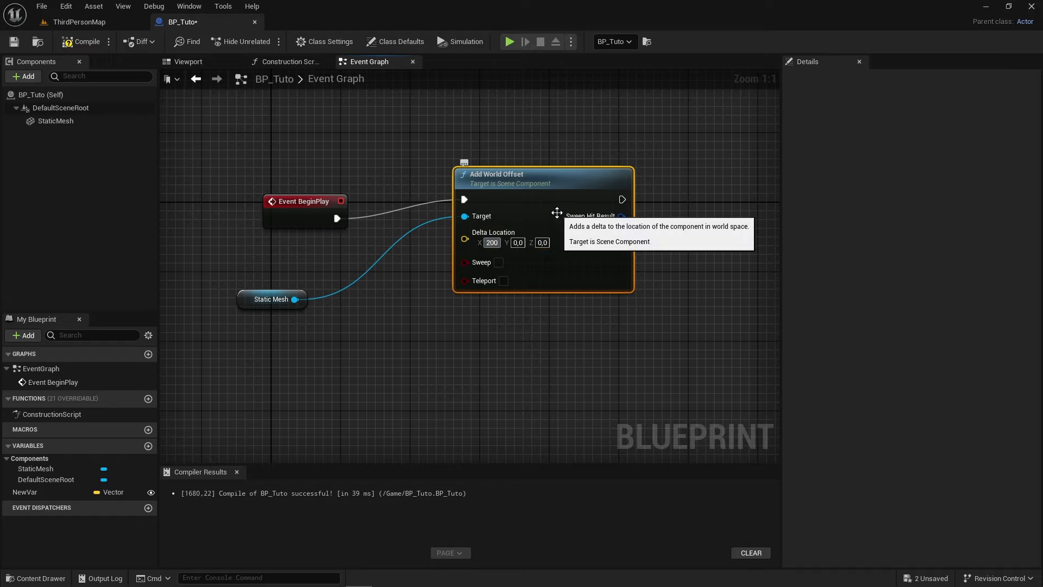
# Step: Nudge the Add World Offset node into place and branch a new action off BeginPlay
pyautogui.moveTo(557, 212); pyautogui.dragTo(601, 229)
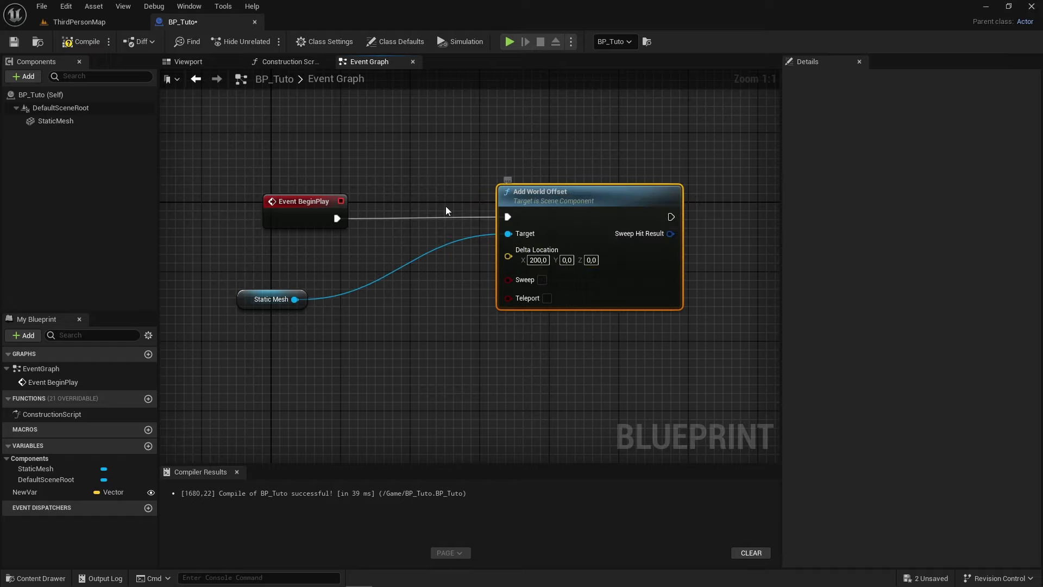
pyautogui.moveTo(396, 180); pyautogui.dragTo(427, 209, button='right')
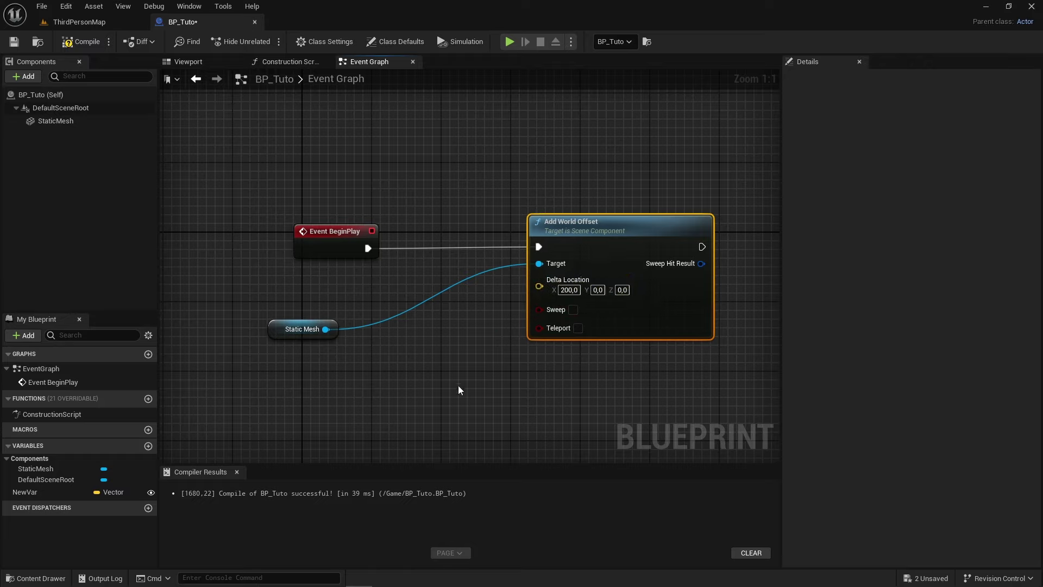
pyautogui.moveTo(598, 254); pyautogui.dragTo(607, 255)
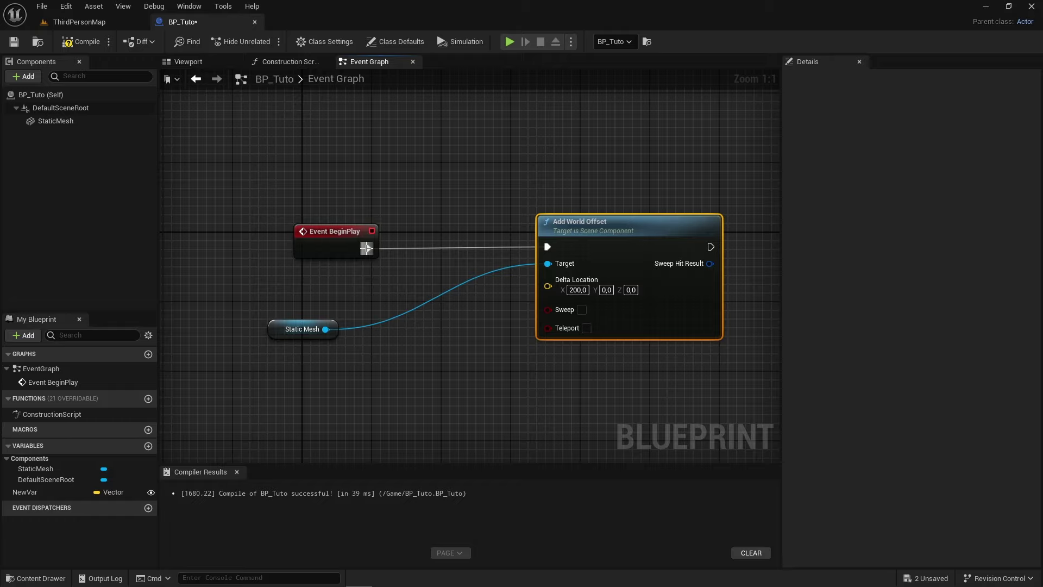
pyautogui.moveTo(367, 248); pyautogui.dragTo(450, 191)
# Step: Insert a Delay node with a 4-second Duration between BeginPlay and Add World Offset
pyautogui.write('delay')
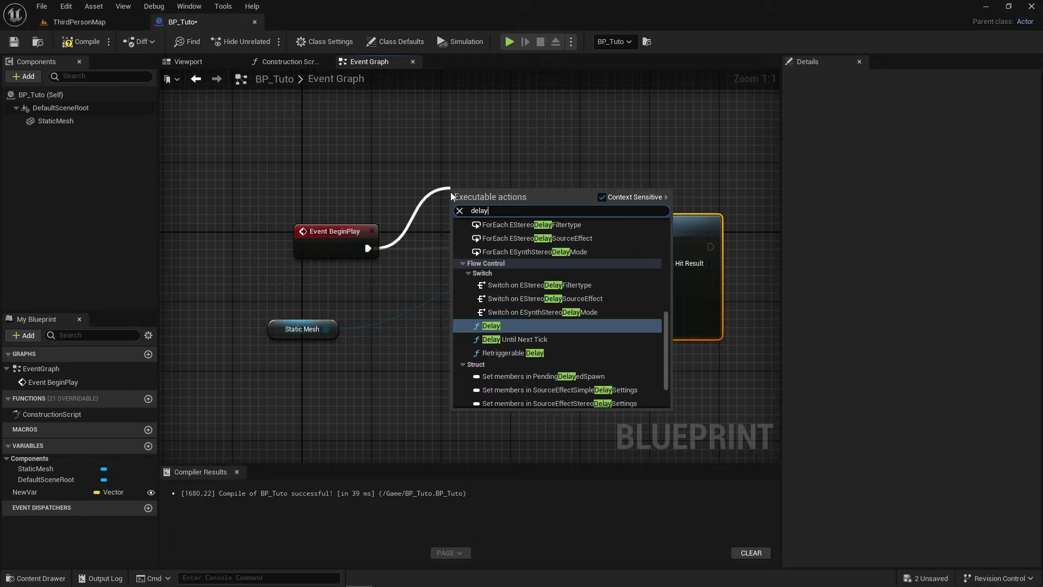
pyautogui.click(533, 325)
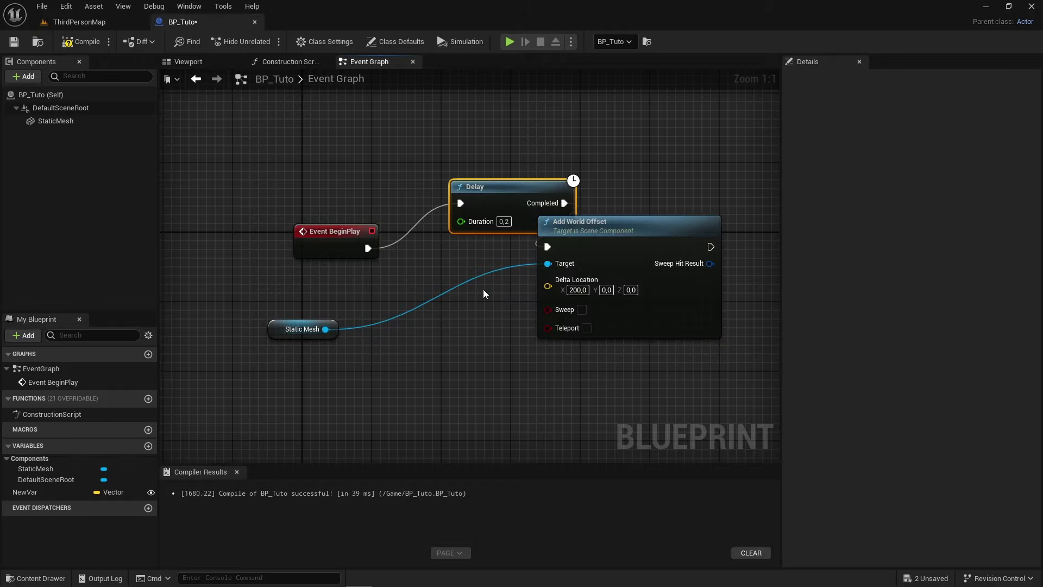
pyautogui.moveTo(502, 195); pyautogui.dragTo(458, 169)
pyautogui.click(461, 195)
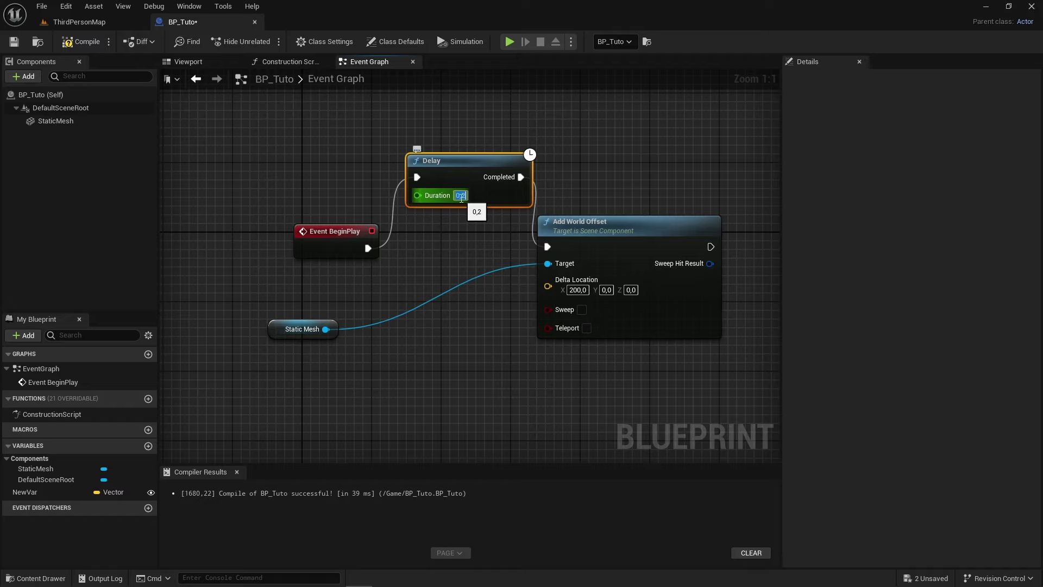
pyautogui.write('4')
pyautogui.click(463, 230)
pyautogui.moveTo(602, 183); pyautogui.dragTo(388, 141, button='right')
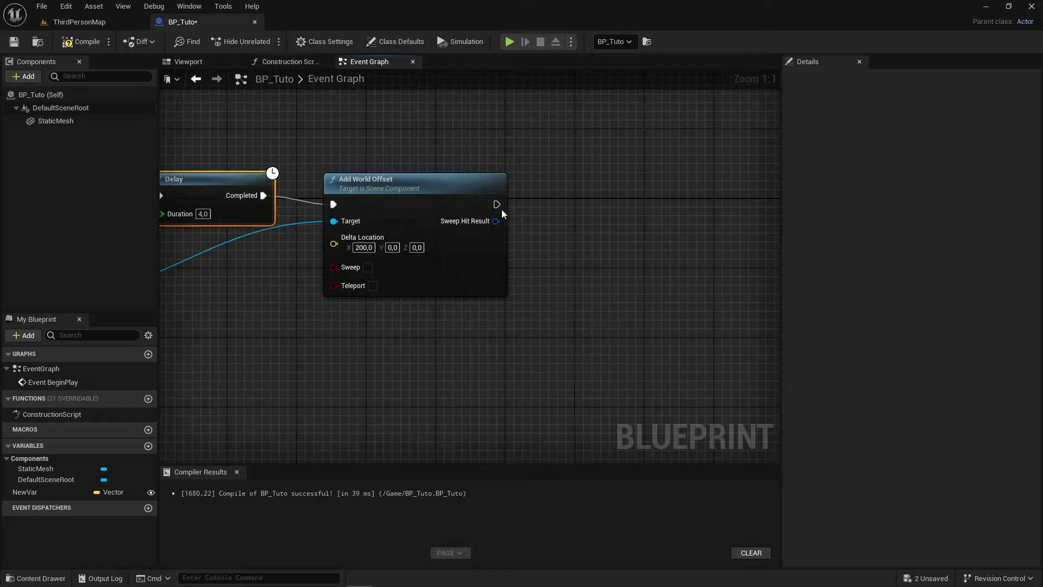
pyautogui.moveTo(496, 204); pyautogui.dragTo(602, 213)
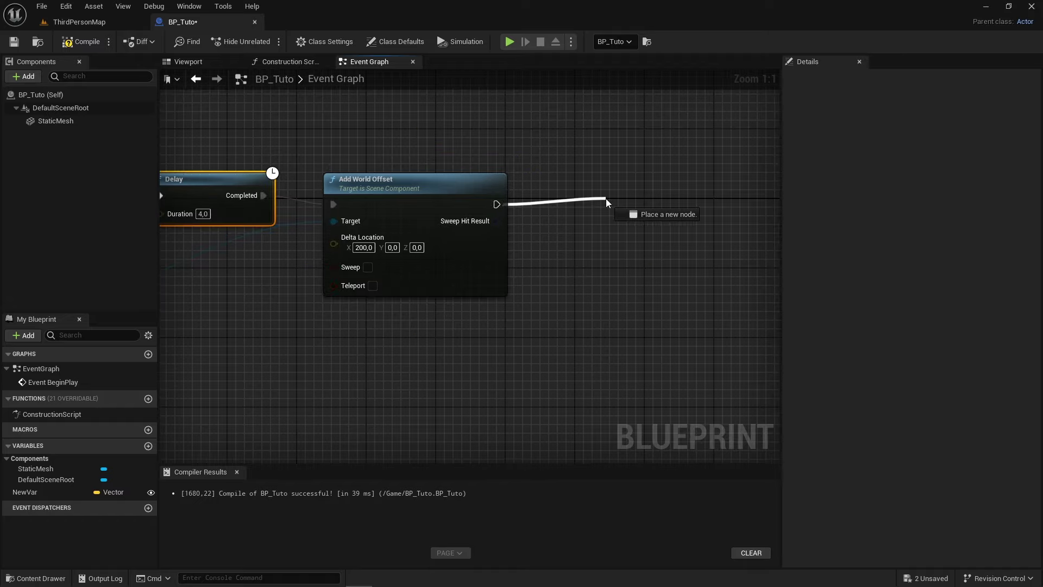
# Step: Add Set Relative Scale 3D and wire Static Mesh to its Target through a reroute point
pyautogui.write('set rela')
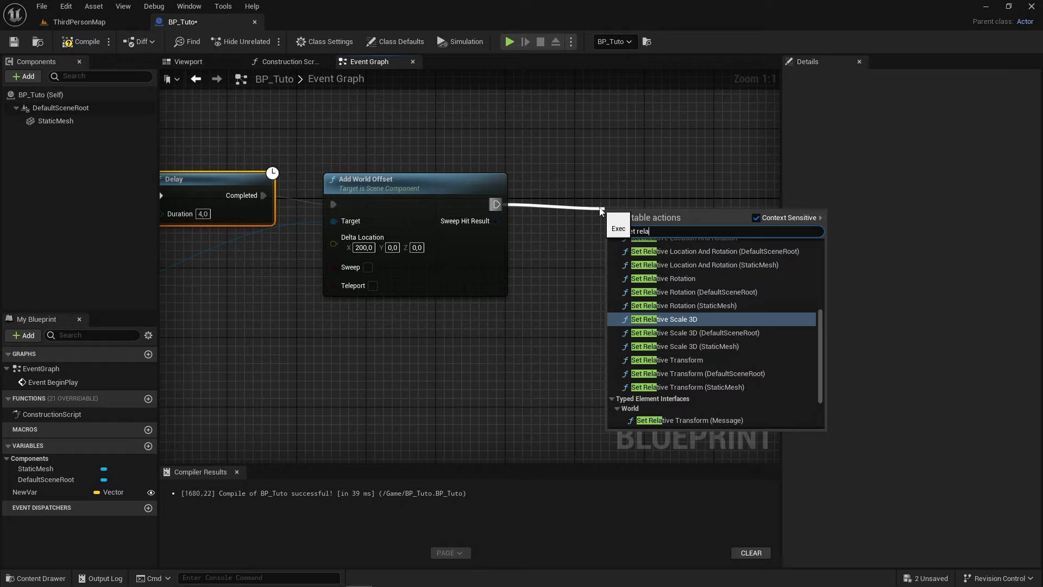
pyautogui.click(662, 319)
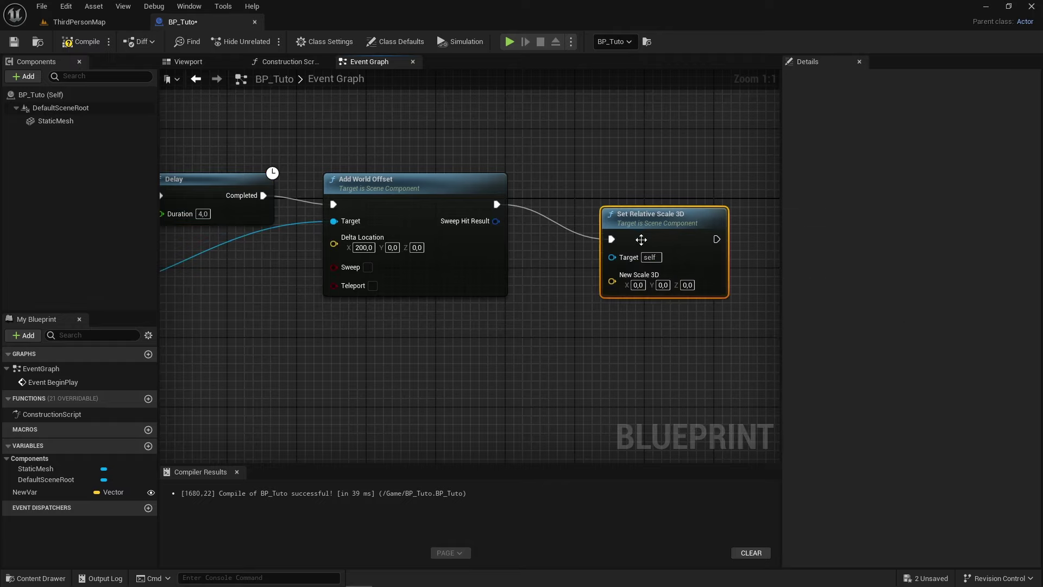
pyautogui.moveTo(295, 230); pyautogui.dragTo(453, 173, button='right')
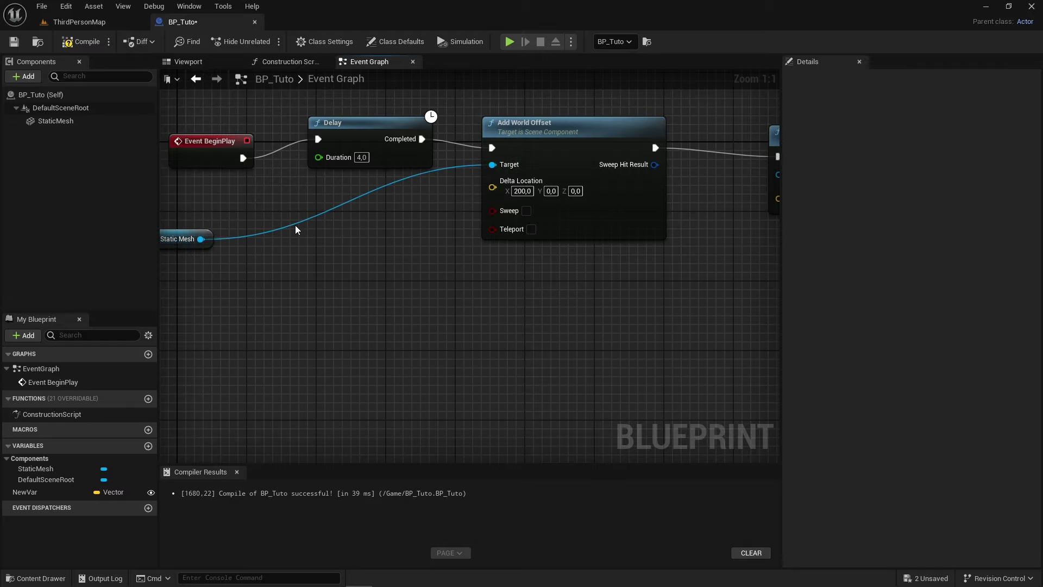
pyautogui.doubleClick(295, 225)
pyautogui.scroll(-3, 270, 266)
pyautogui.moveTo(273, 263)
pyautogui.mouseDown()
pyautogui.moveTo(392, 281)
pyautogui.moveTo(671, 181)
pyautogui.mouseUp()
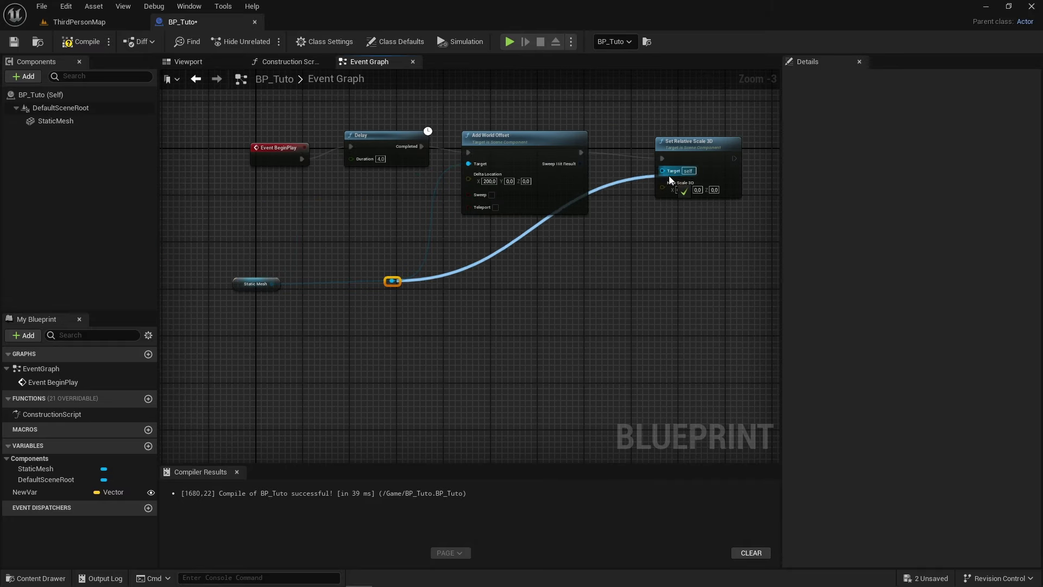
# Step: Add a second reroute on the Static Mesh wire and select all four chain nodes
pyautogui.doubleClick(627, 281)
pyautogui.press('q')
pyautogui.hotkey('ctrl', 'z')
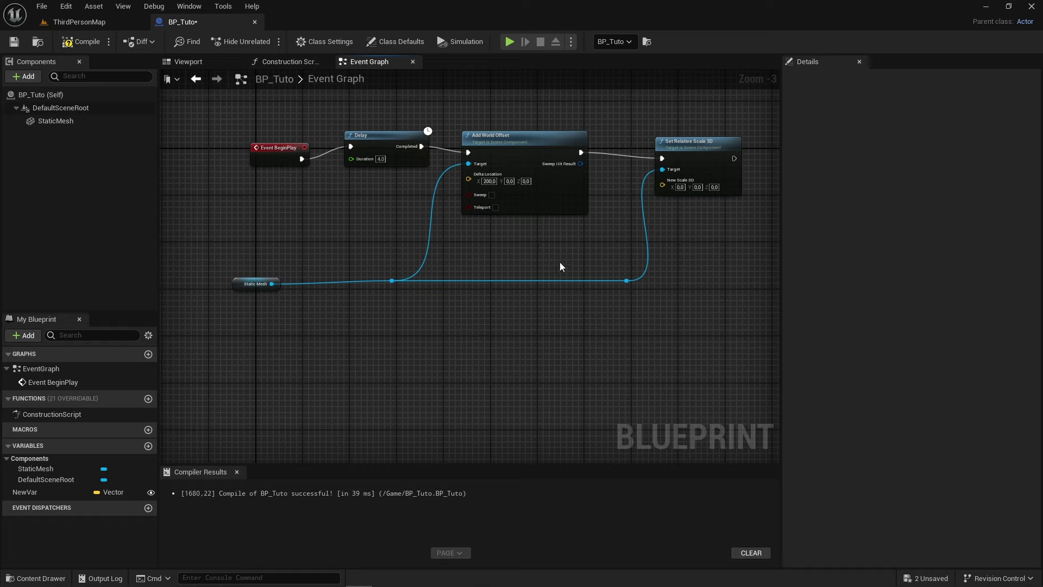
pyautogui.scroll(1, 519, 272)
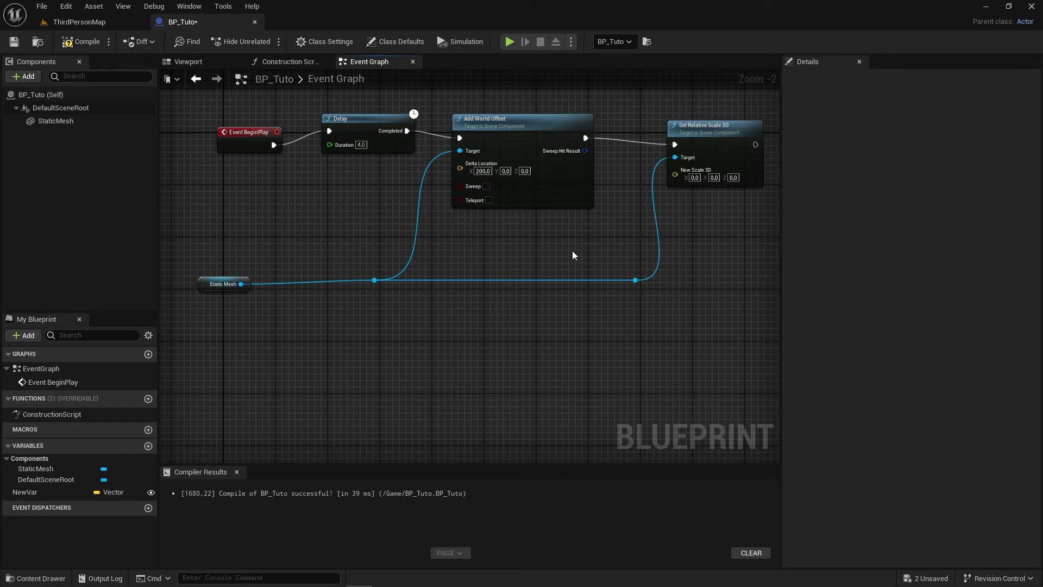
pyautogui.moveTo(572, 251); pyautogui.dragTo(571, 264, button='right')
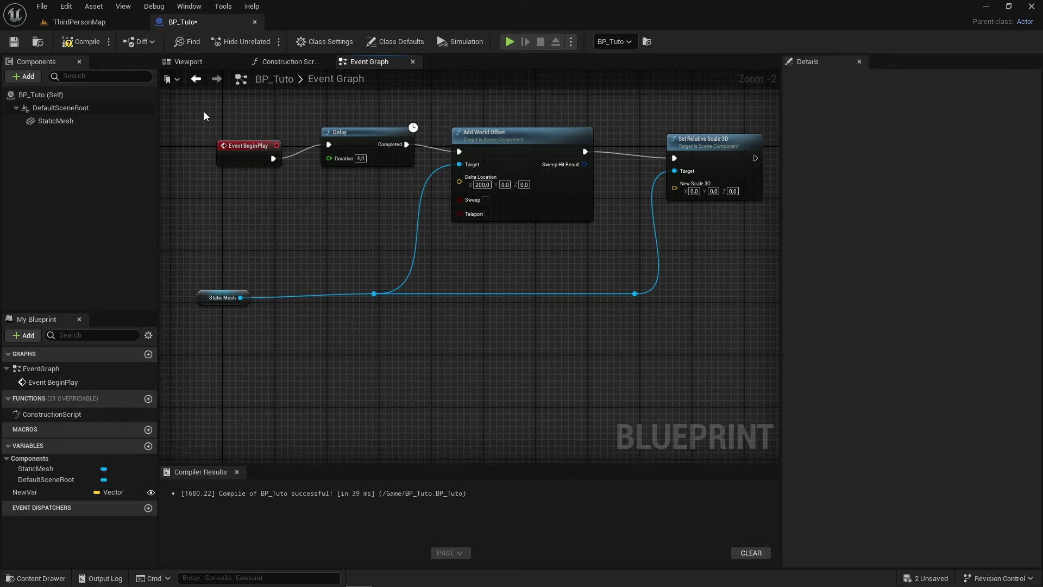
pyautogui.moveTo(204, 112); pyautogui.dragTo(732, 217)
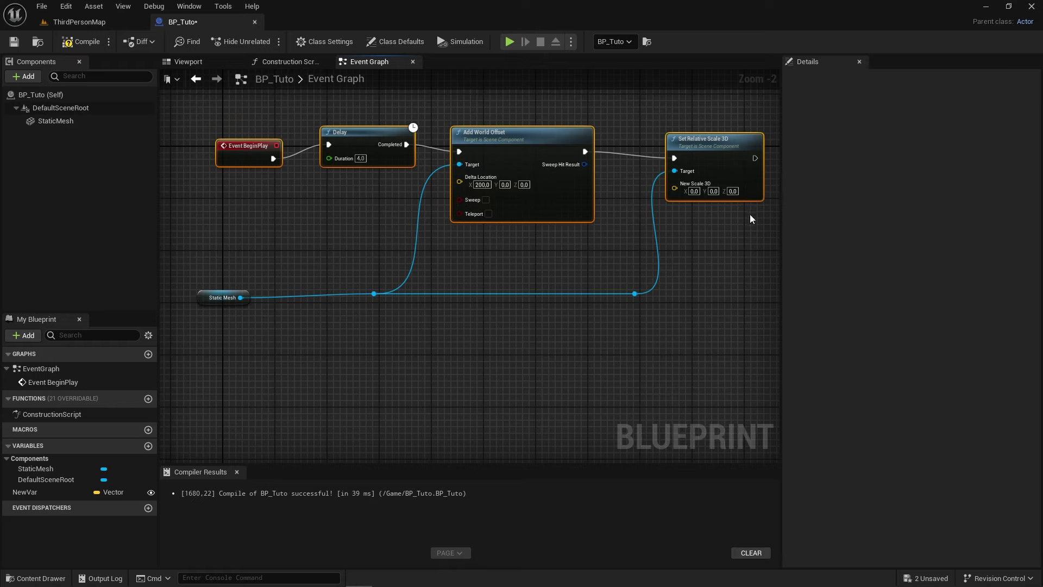
# Step: Align the four selected nodes into one row and straighten their connections
pyautogui.press('q')
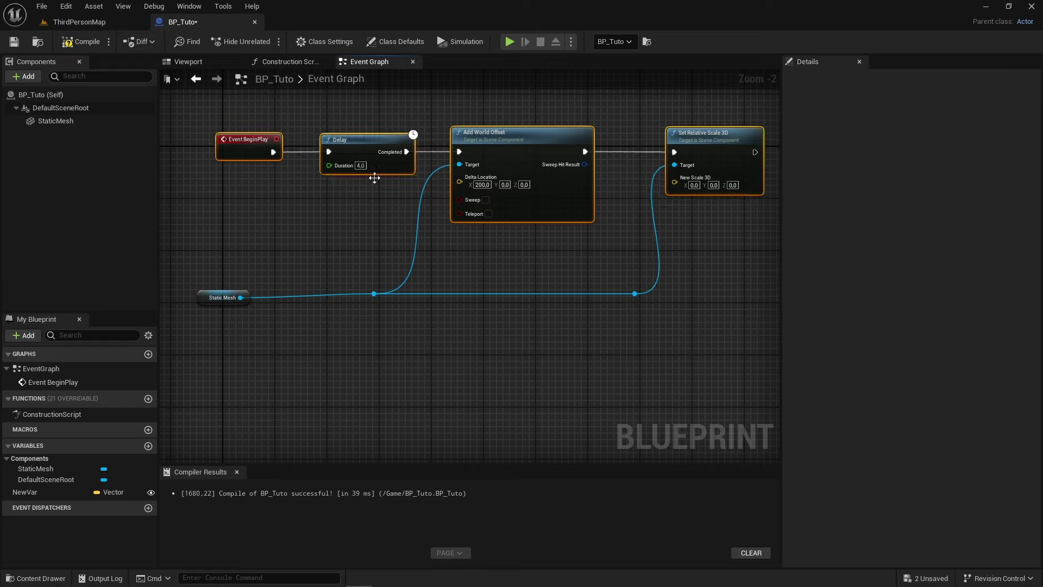
pyautogui.rightClick(353, 153)
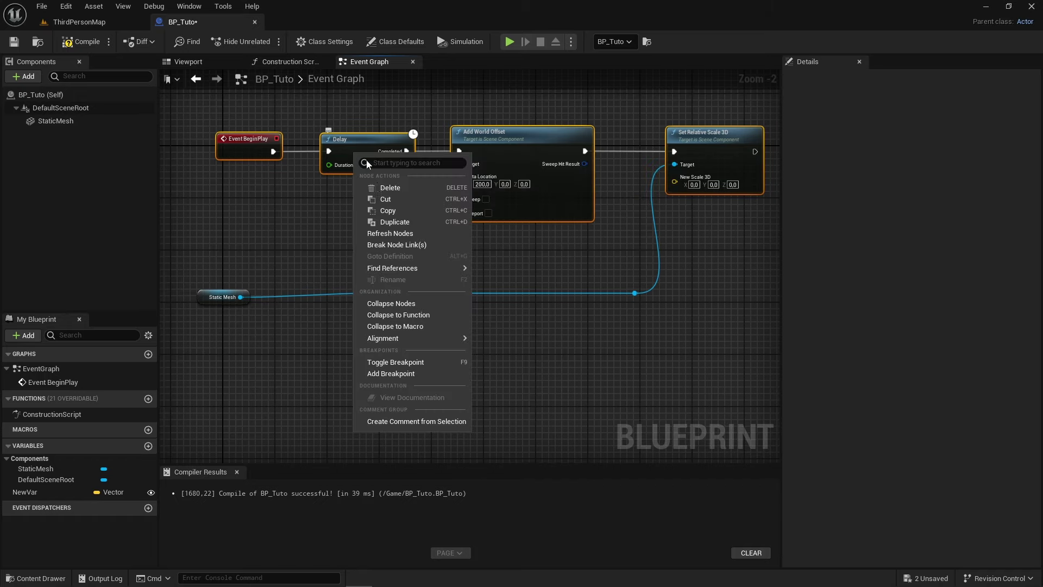
pyautogui.moveTo(391, 339)
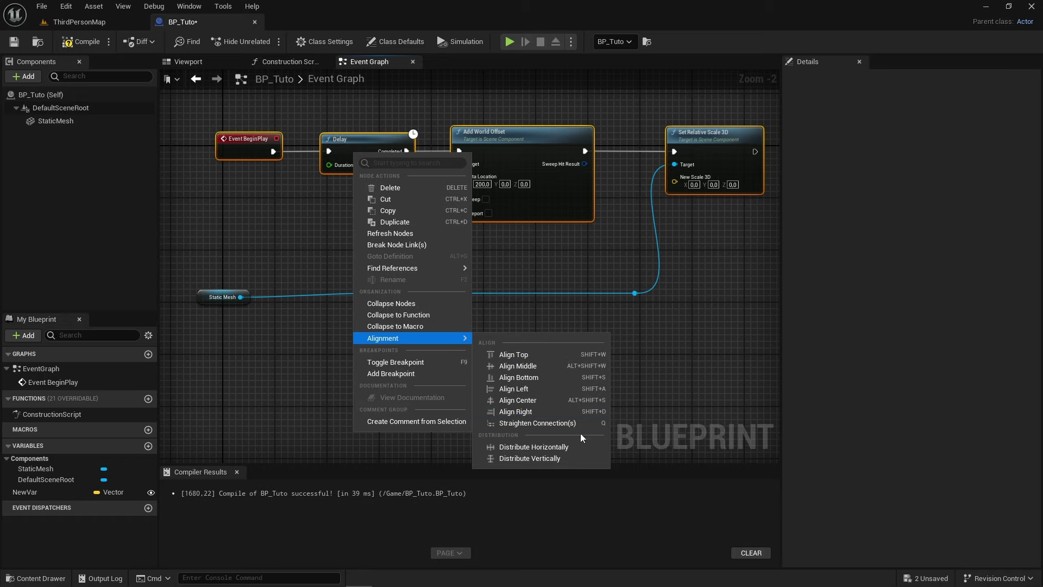
pyautogui.click(593, 424)
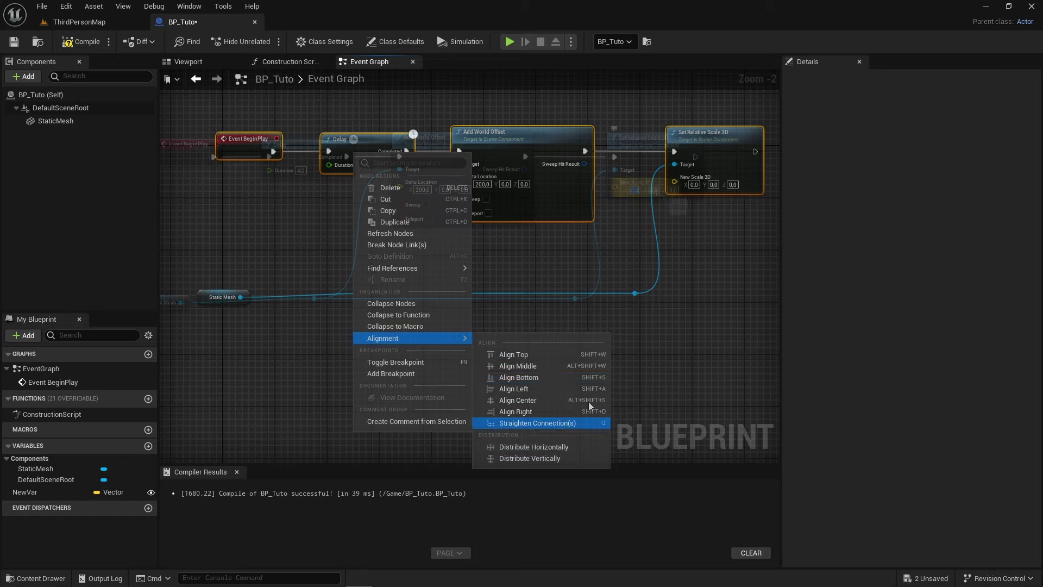
# Step: Set New Scale 3D to 1, 1, 1 and fit the whole graph in view
pyautogui.click(650, 190)
pyautogui.write('1')
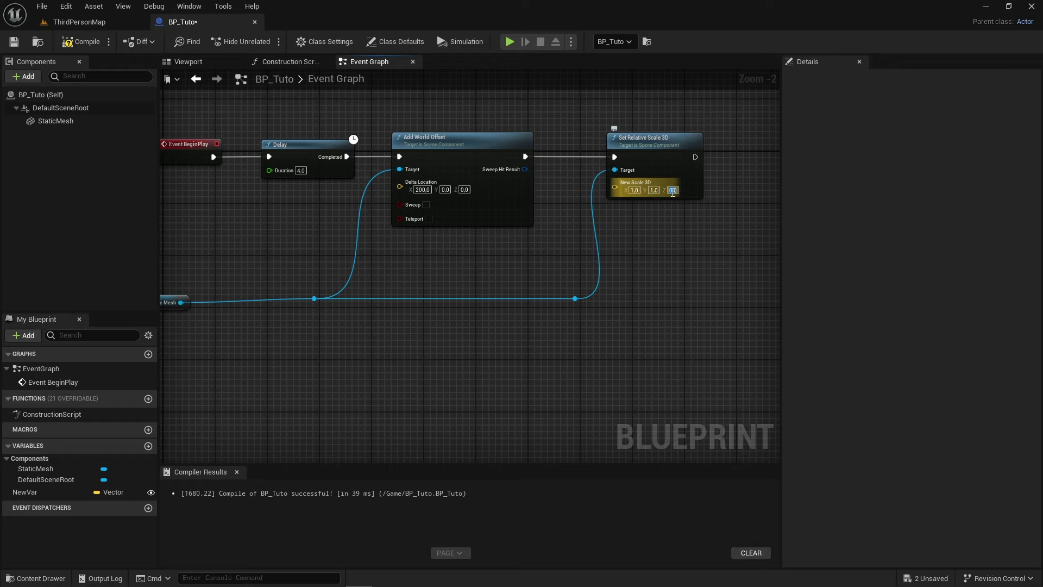
pyautogui.click(674, 190)
pyautogui.write('1')
pyautogui.press('Return')
pyautogui.scroll(1, 668, 205)
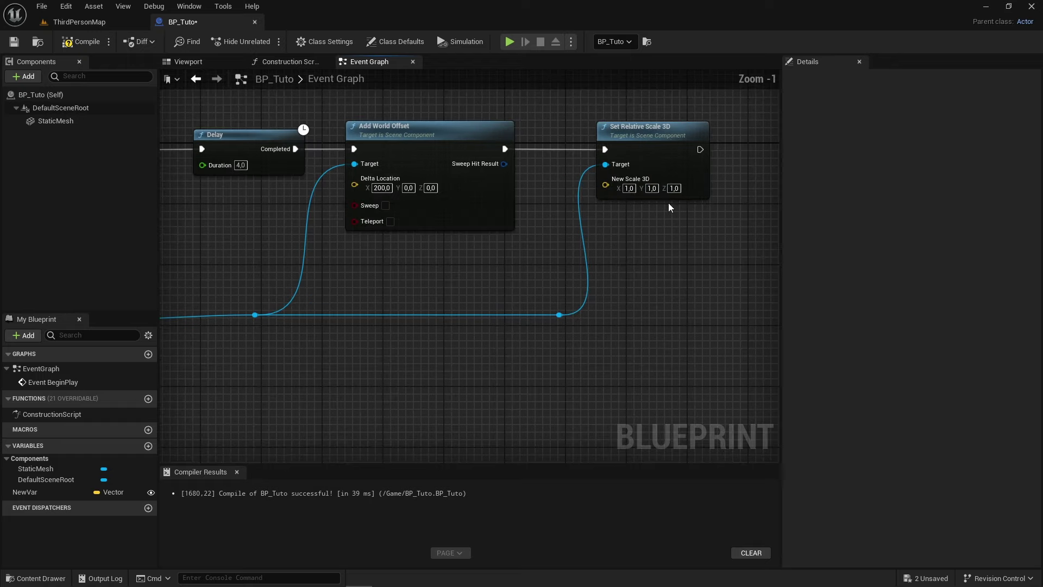
pyautogui.scroll(1, 666, 207)
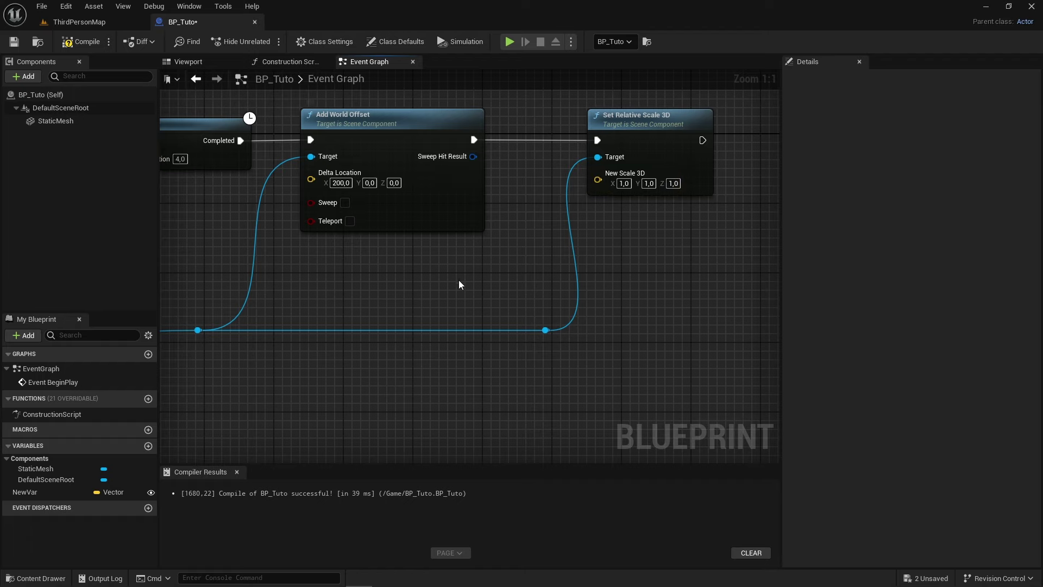
pyautogui.press('Home')
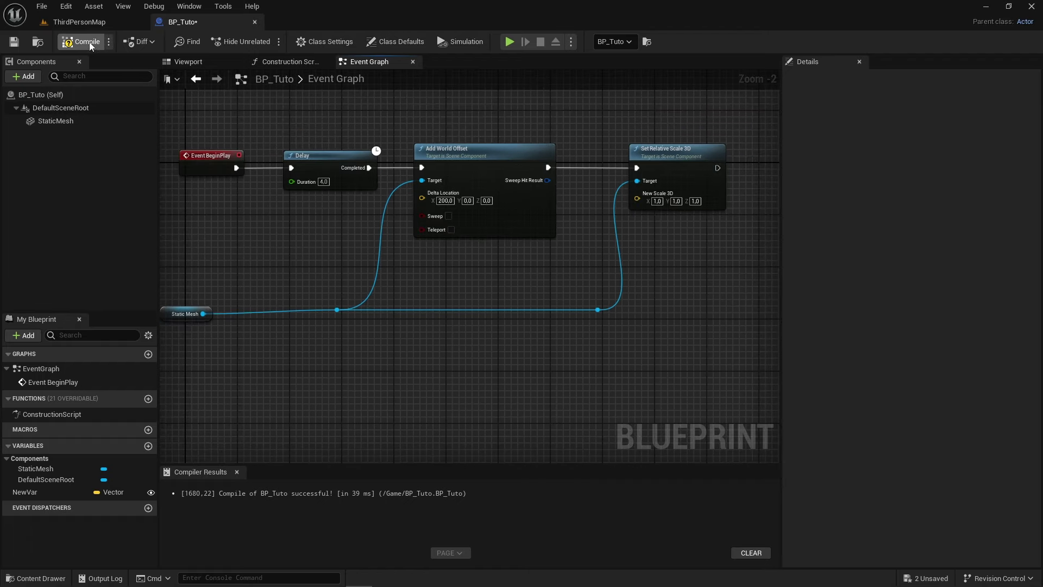
# Step: Compile, then paste a copy of the 4.0-second Delay between Add World Offset and Set Relative Scale 3D
pyautogui.click(89, 41)
pyautogui.click(294, 182)
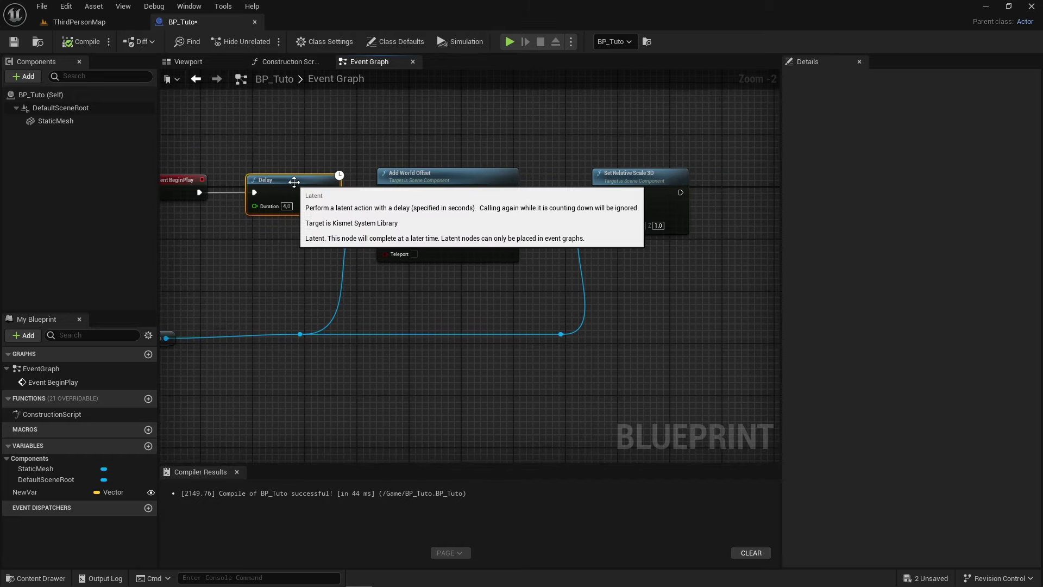
pyautogui.click(530, 160)
pyautogui.moveTo(529, 161); pyautogui.dragTo(433, 208, button='right')
pyautogui.hotkey('ctrl', 'v')
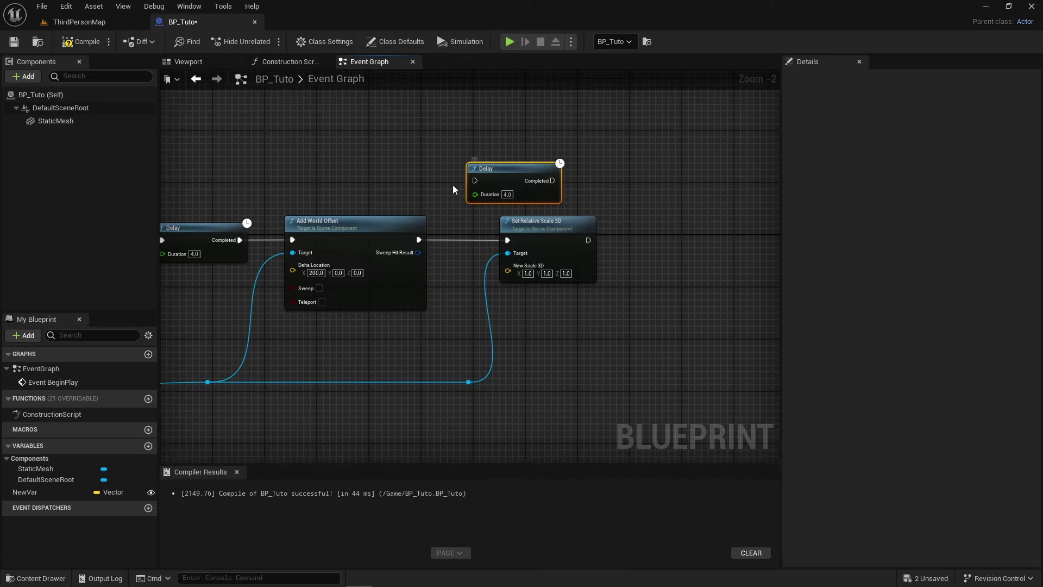
pyautogui.moveTo(538, 220); pyautogui.dragTo(695, 239)
pyautogui.scroll(-1, 615, 171)
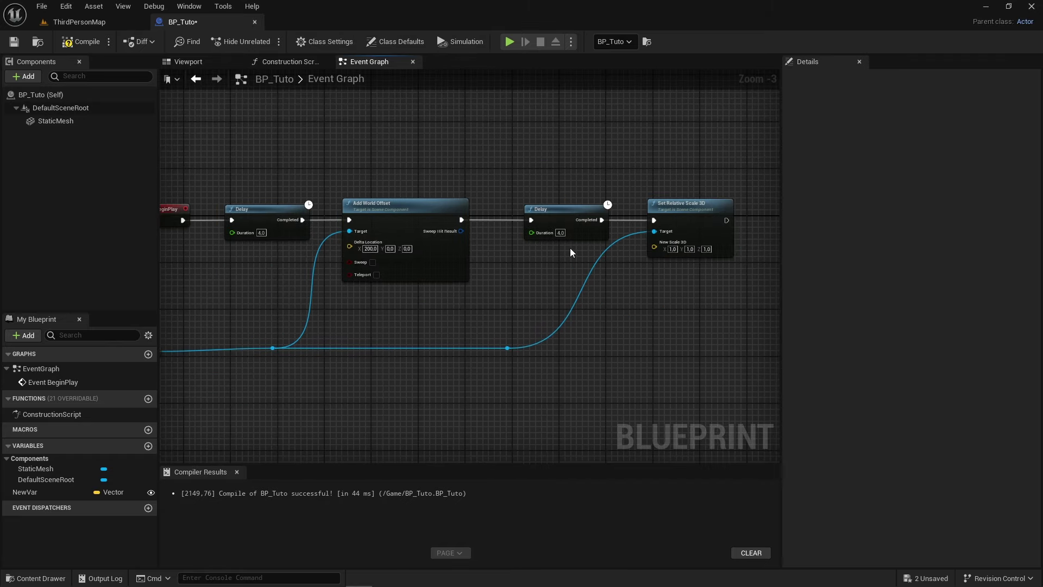
pyautogui.scroll(1, 569, 275)
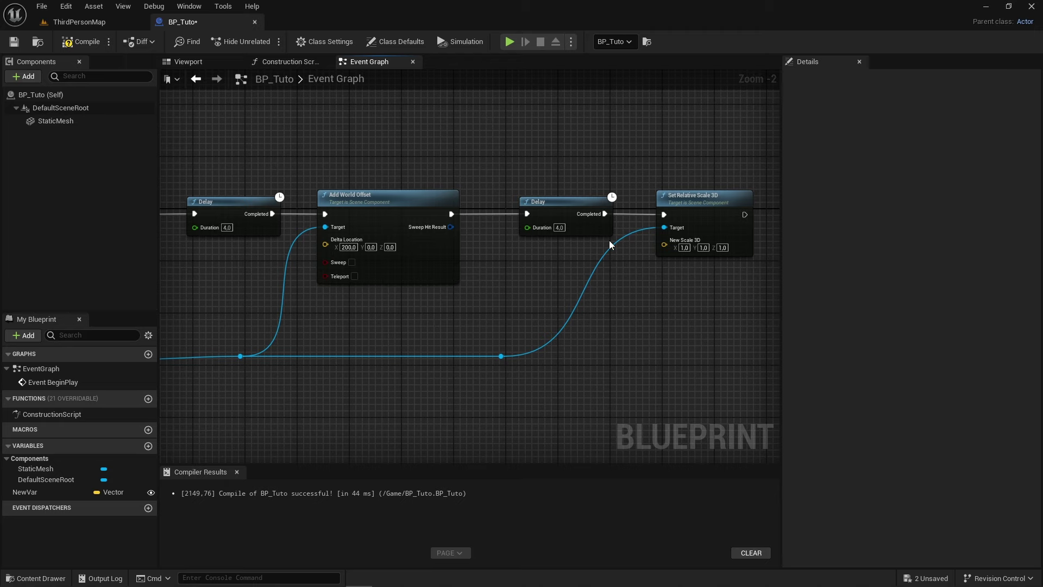
pyautogui.moveTo(500, 294); pyautogui.dragTo(500, 284, button='right')
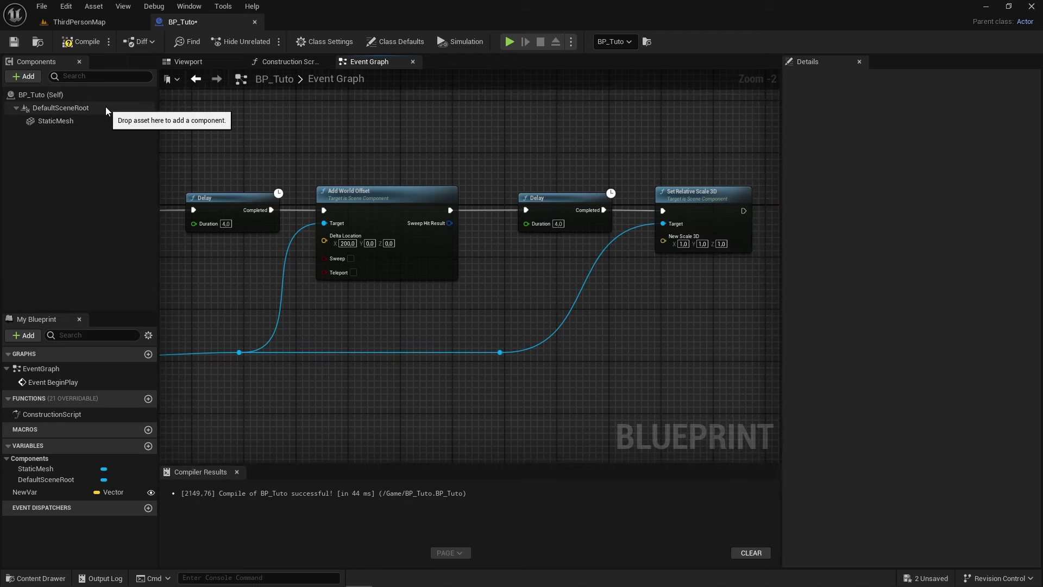
# Step: Compile BP_Tuto and start Play in the ThirdPersonMap level
pyautogui.click(89, 41)
pyautogui.click(103, 24)
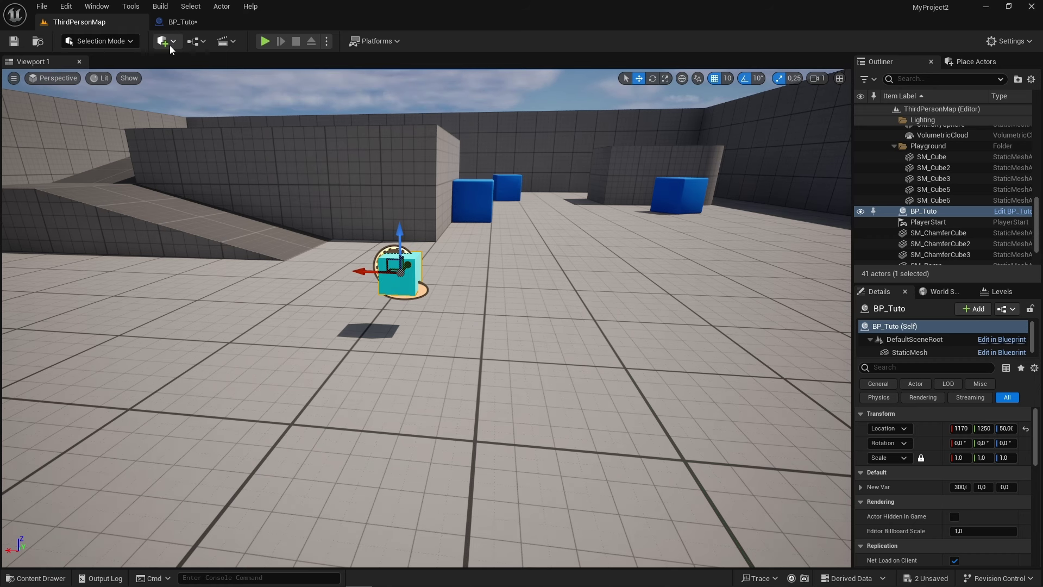
pyautogui.click(265, 42)
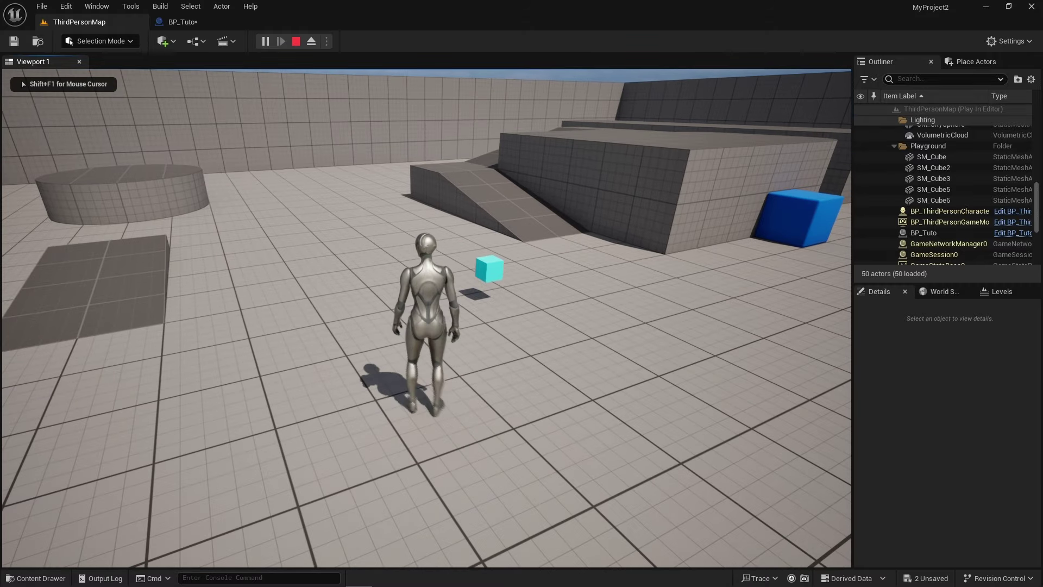
# Step: Walk the character around the cyan cube to watch it shift and grow, then stop play
pyautogui.press('w')
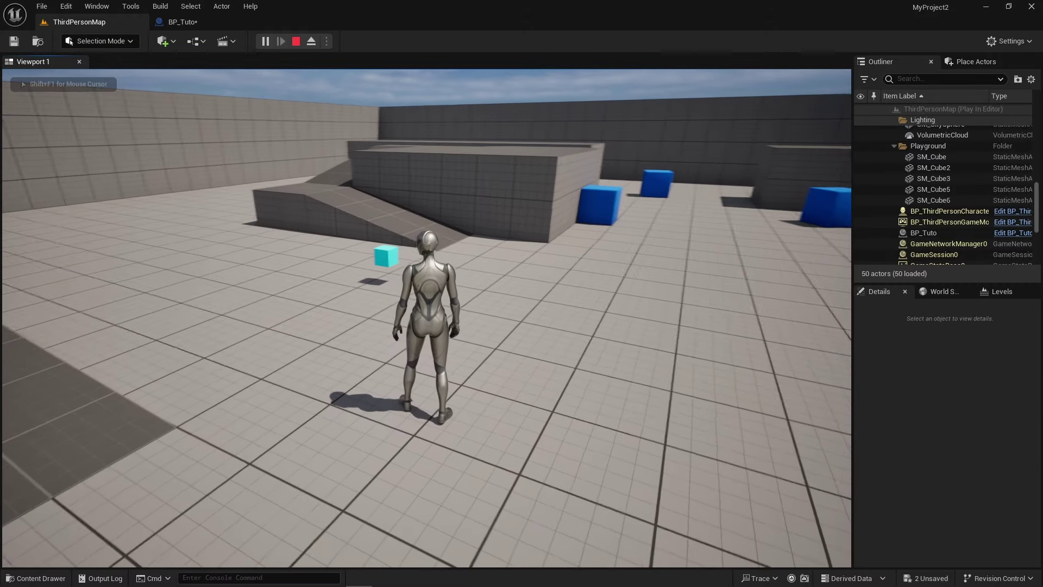
pyautogui.press('w')
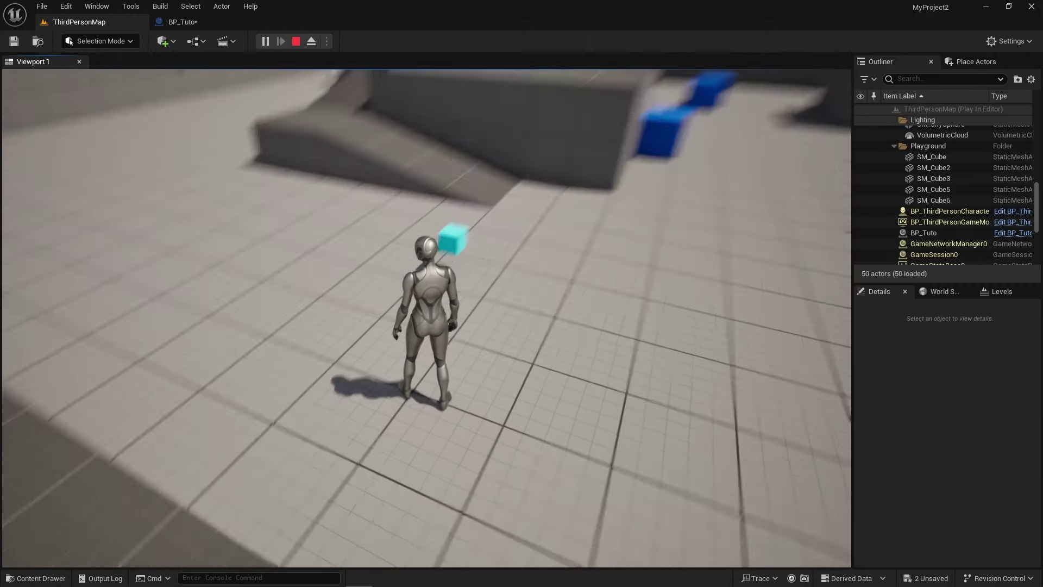
pyautogui.press('w')
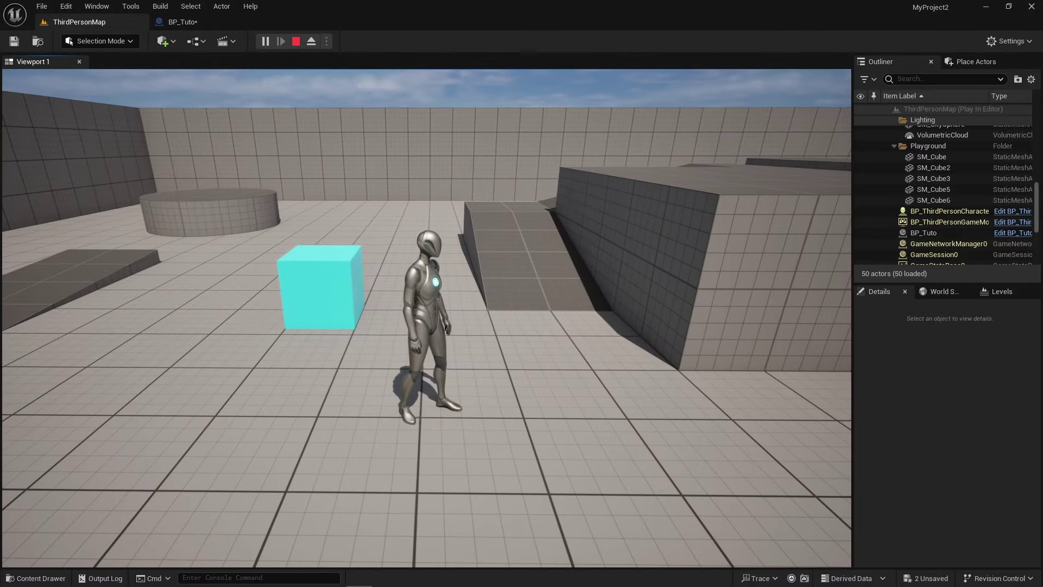
pyautogui.press('s')
pyautogui.press('a')
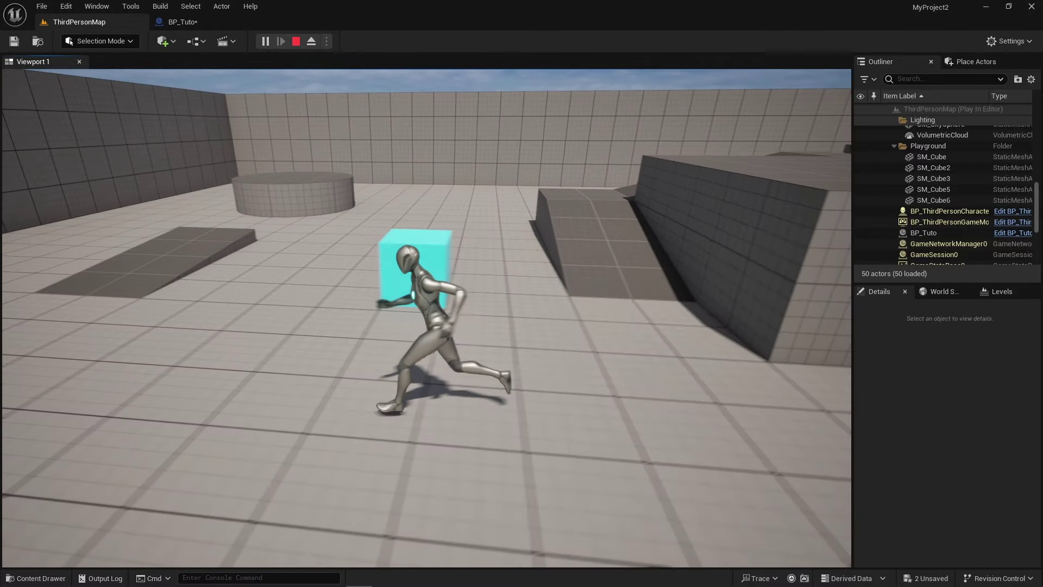
pyautogui.press('d')
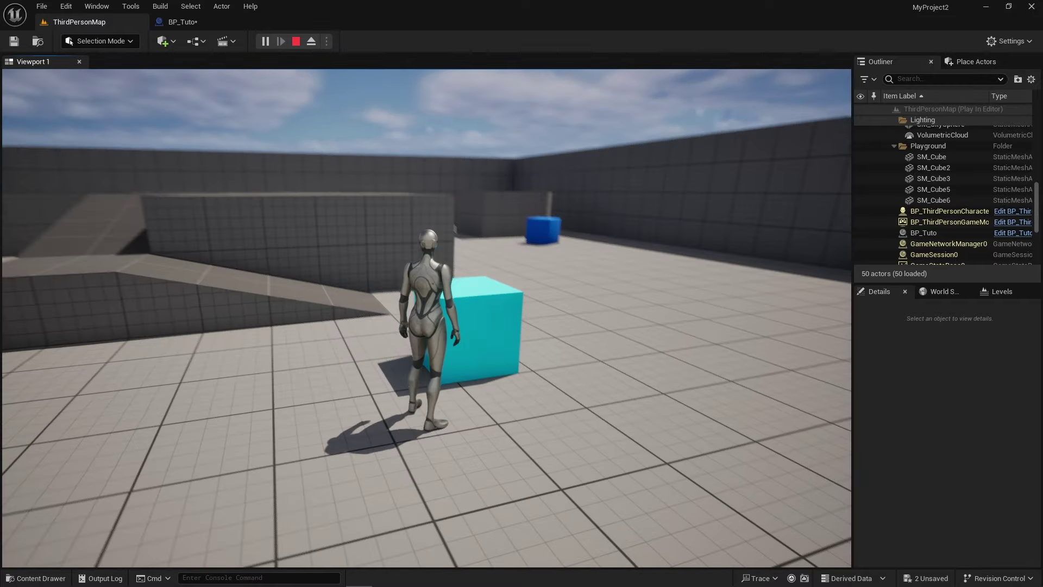
pyautogui.press('w')
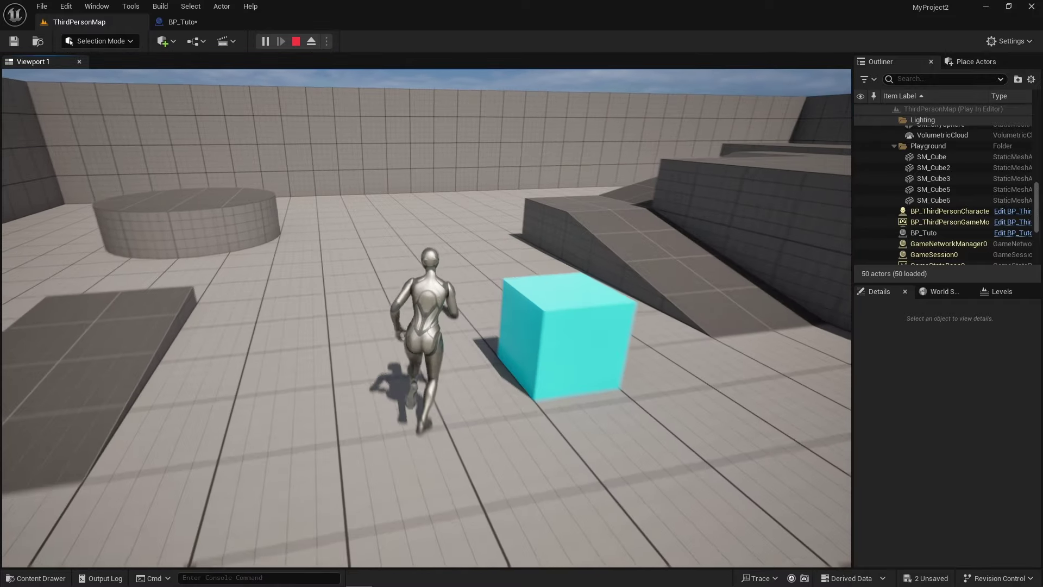
pyautogui.press('Escape')
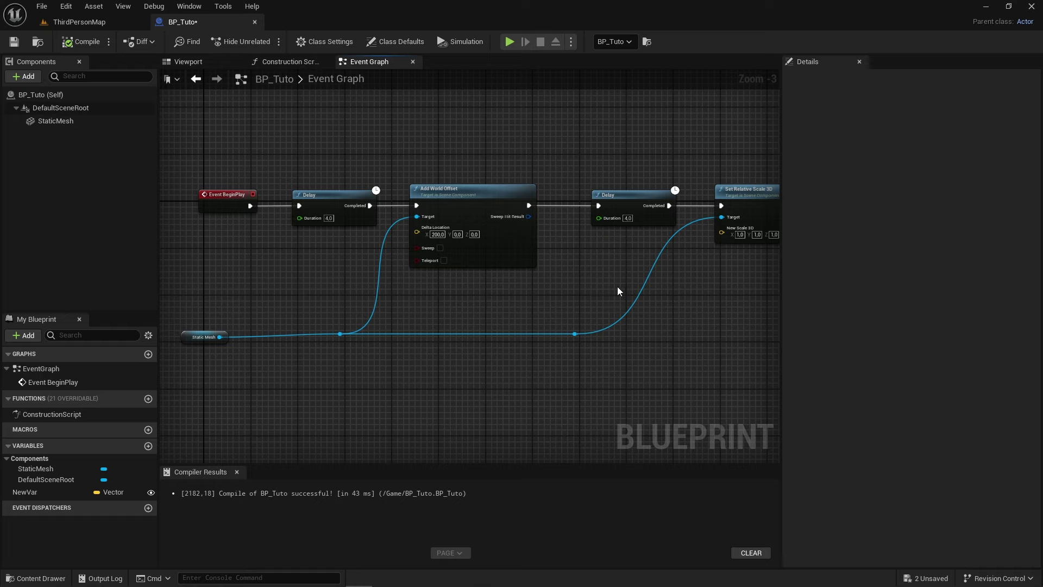
pyautogui.moveTo(601, 285); pyautogui.dragTo(628, 296, button='right')
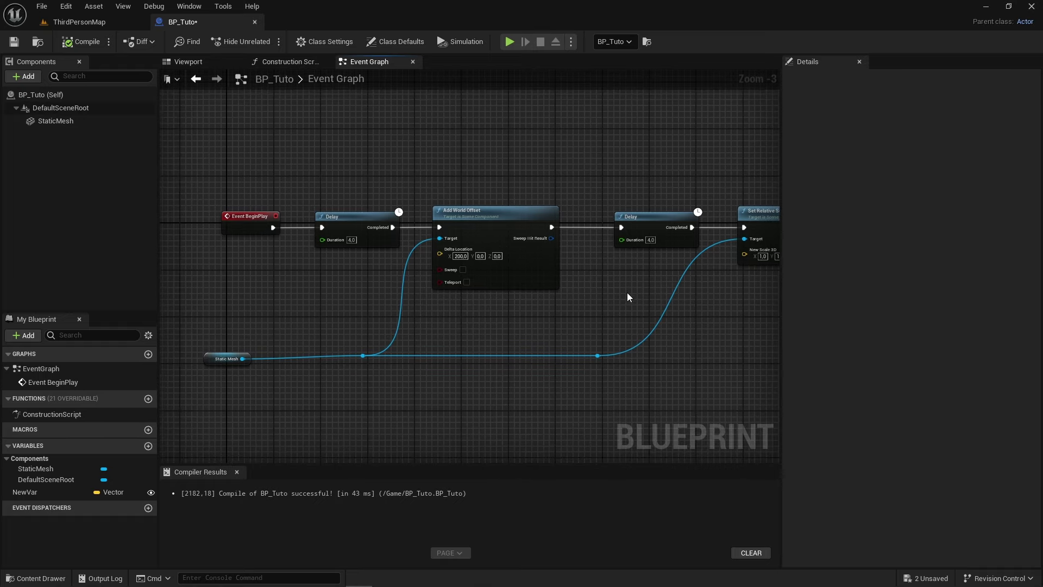
pyautogui.moveTo(617, 307); pyautogui.dragTo(509, 265, button='right')
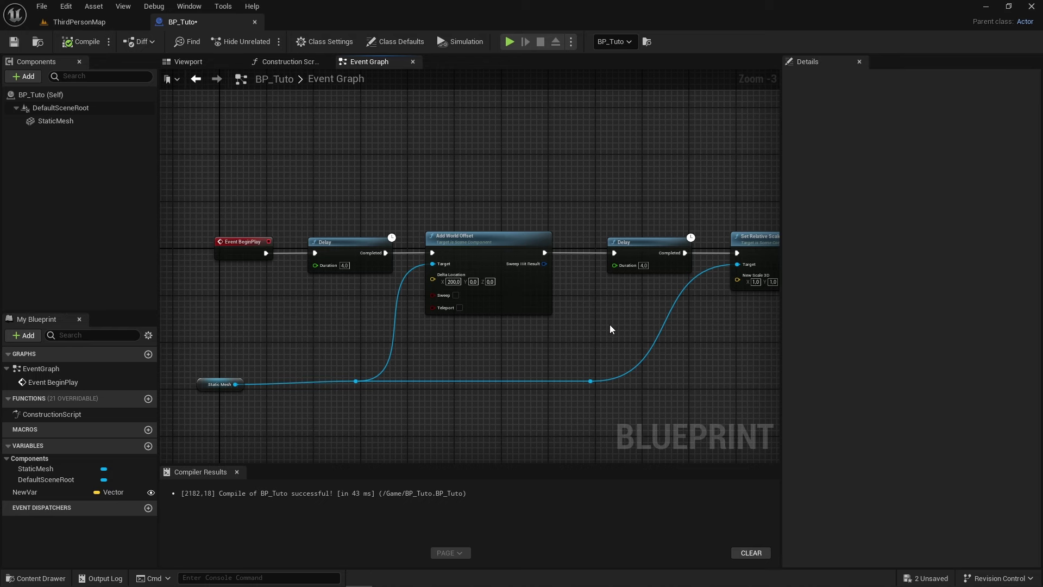
pyautogui.moveTo(599, 350); pyautogui.dragTo(556, 319, button='right')
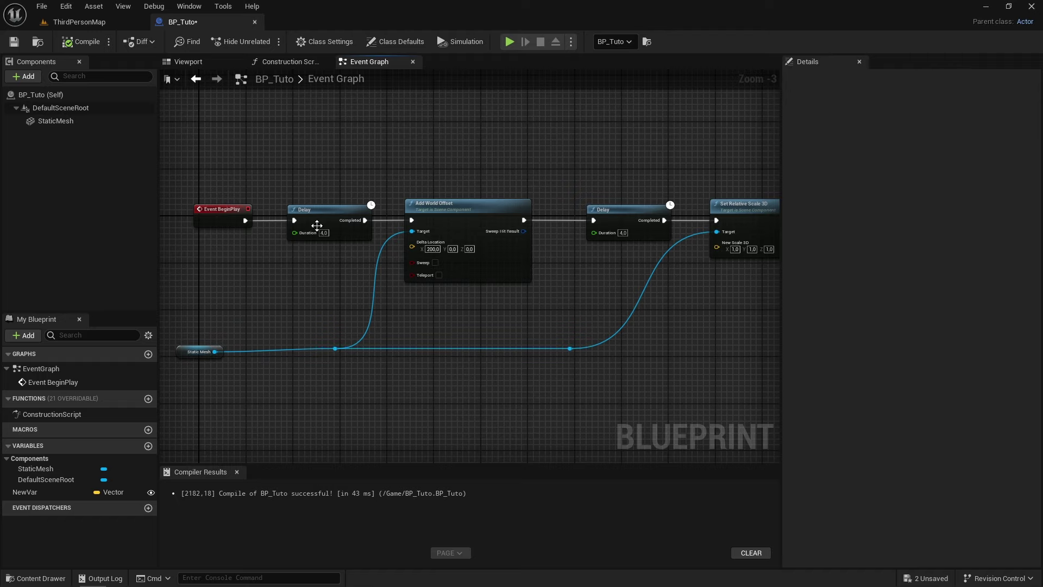
pyautogui.moveTo(439, 156)
pyautogui.mouseDown(button='right')
pyautogui.moveTo(479, 169)
pyautogui.moveTo(508, 163)
pyautogui.moveTo(441, 149)
pyautogui.moveTo(481, 132)
pyautogui.mouseUp(button='right')
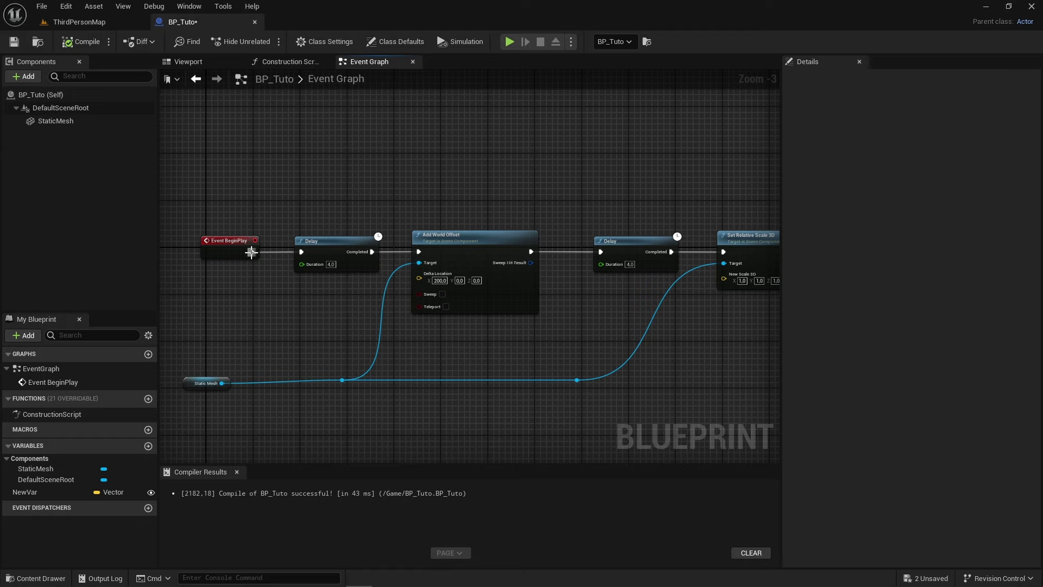
pyautogui.click(317, 242)
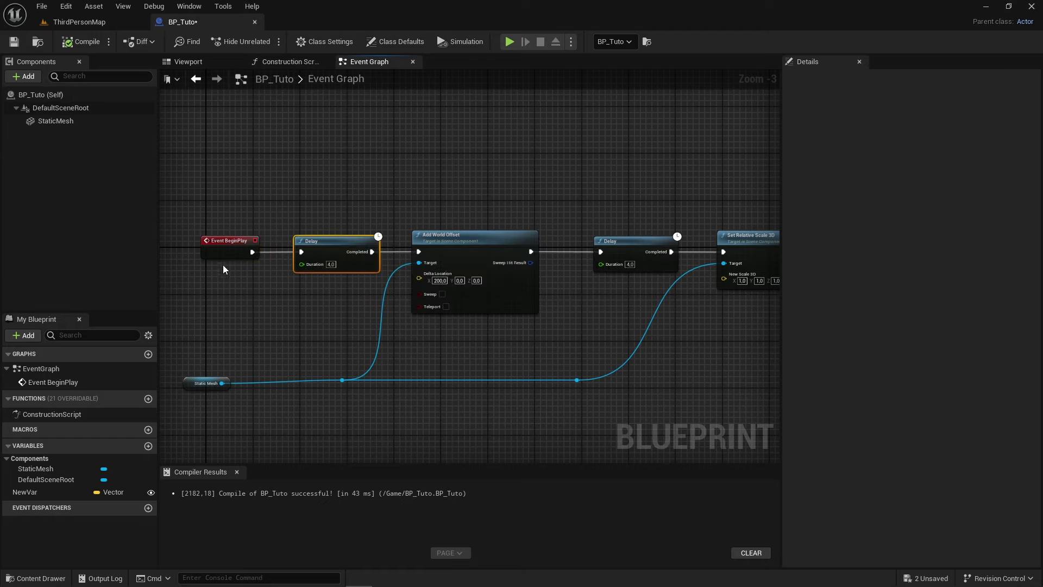
pyautogui.click(239, 244)
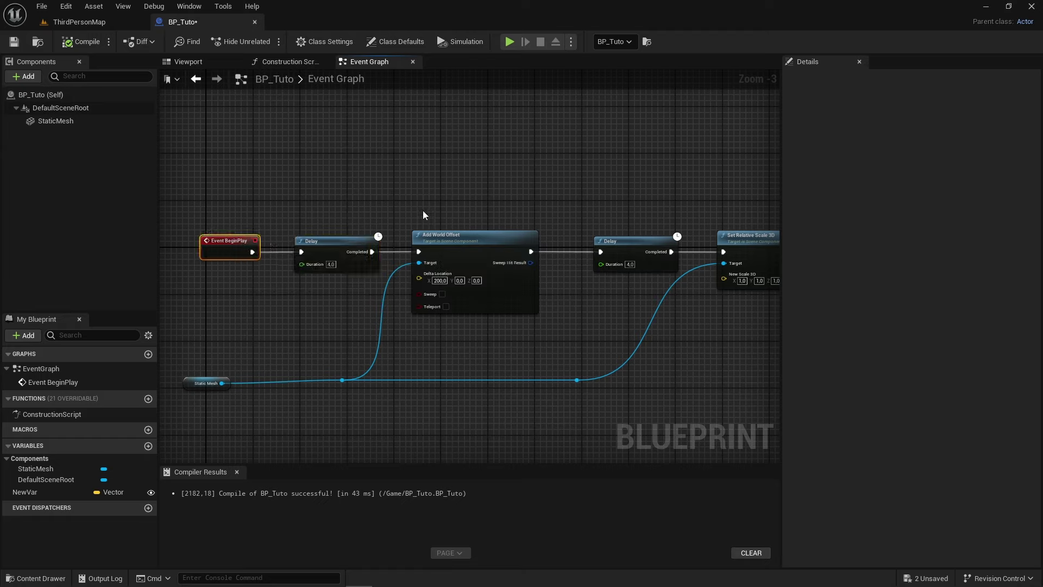
pyautogui.moveTo(170, 228); pyautogui.dragTo(664, 350)
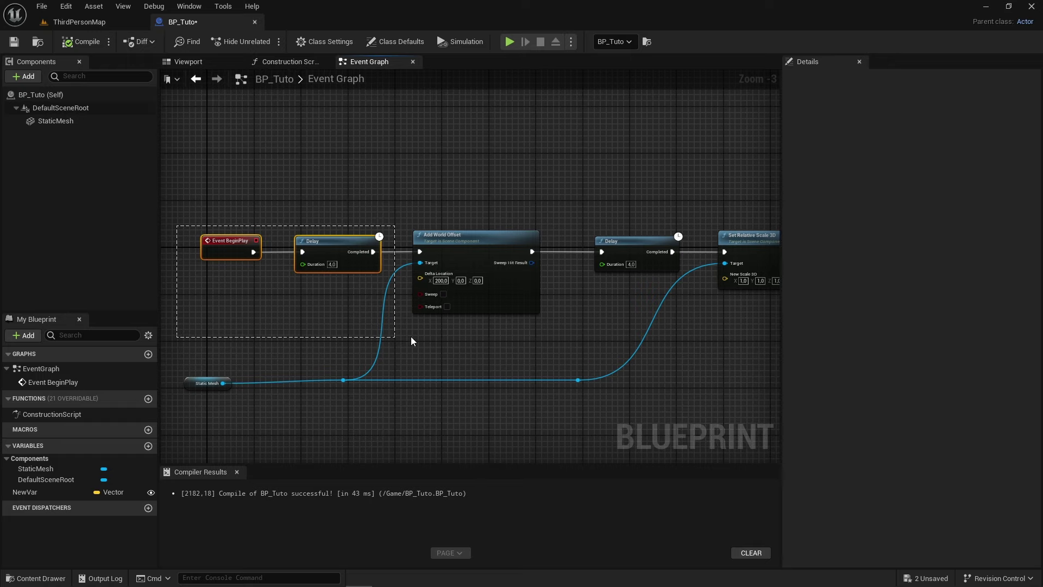
pyautogui.click(429, 186)
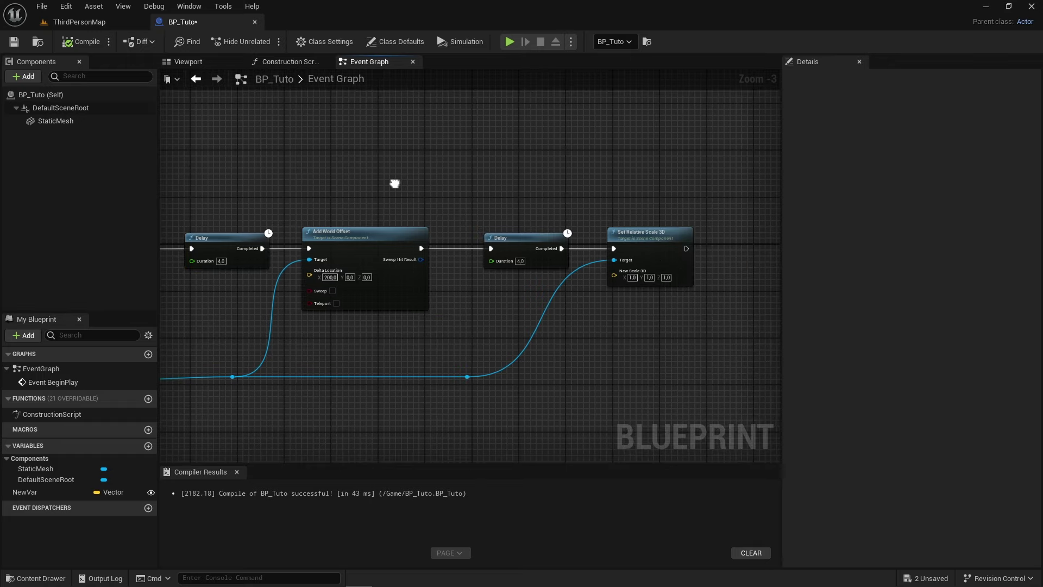
pyautogui.scroll(1, 477, 160)
pyautogui.click(252, 216)
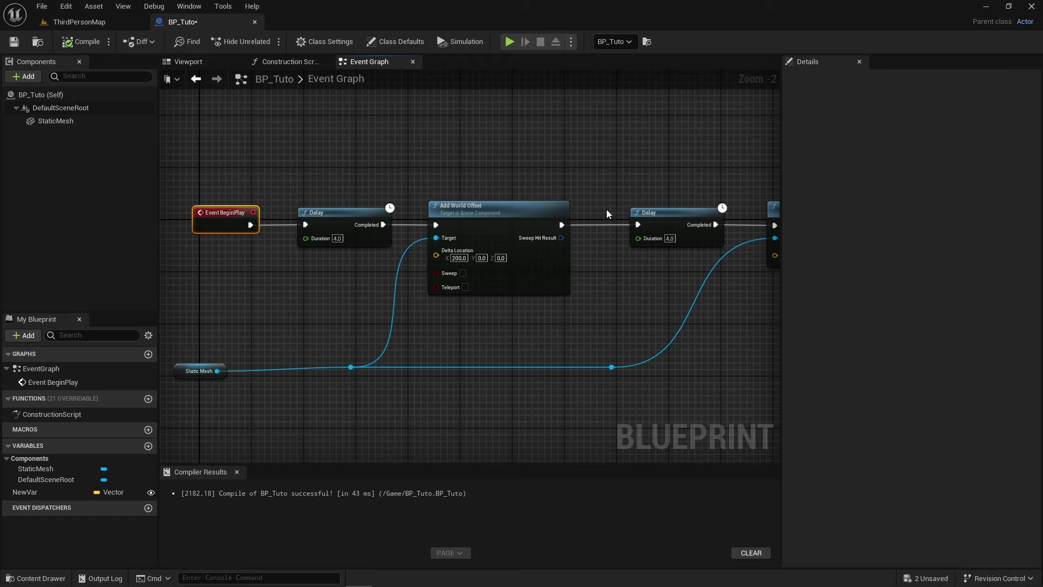
pyautogui.moveTo(615, 194)
pyautogui.mouseDown(button='right')
pyautogui.moveTo(592, 177)
pyautogui.moveTo(649, 186)
pyautogui.mouseUp(button='right')
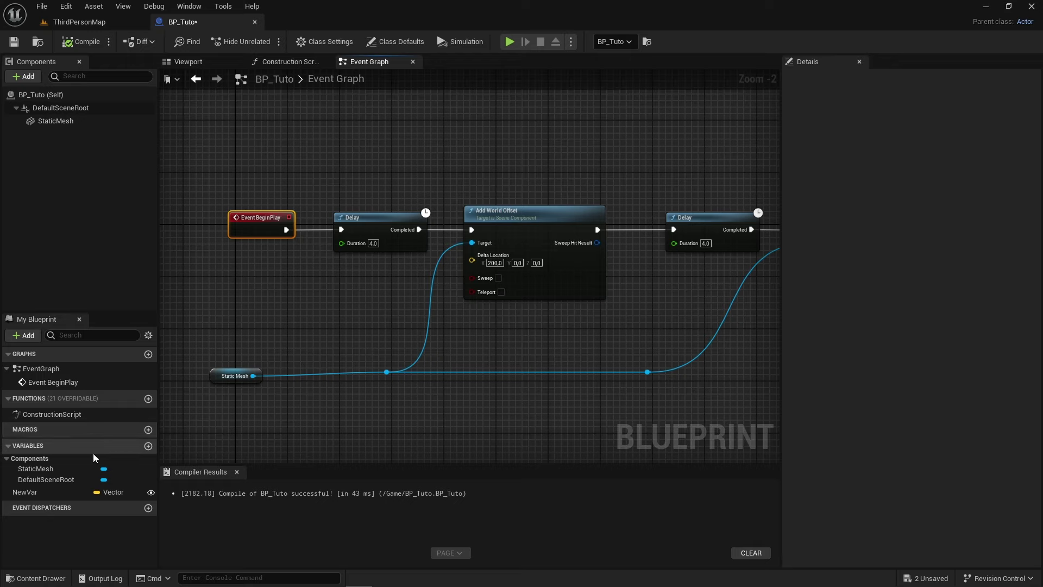
pyautogui.moveTo(428, 402); pyautogui.dragTo(395, 429, button='right')
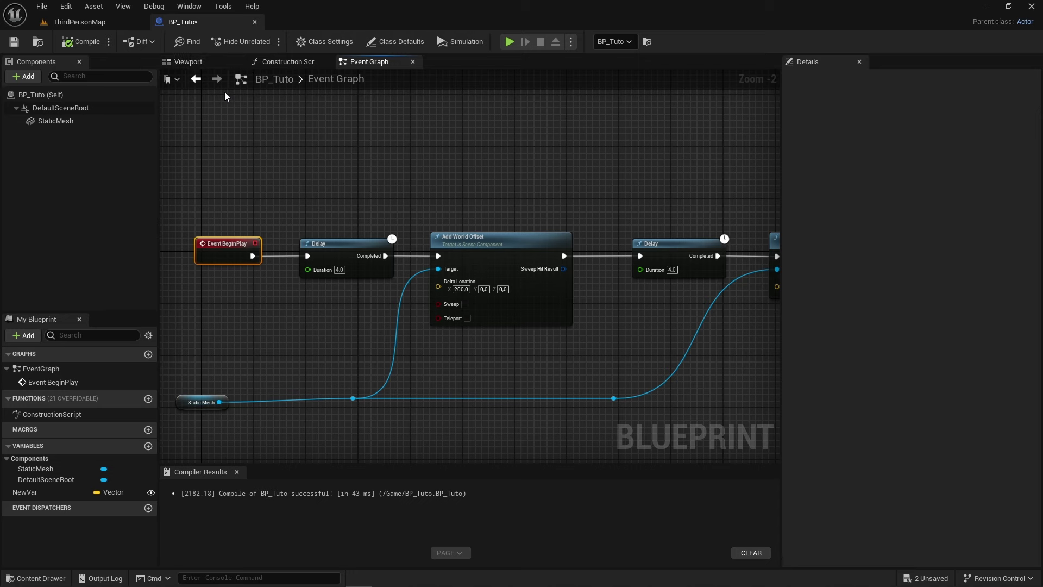
pyautogui.scroll(-1, 250, 132)
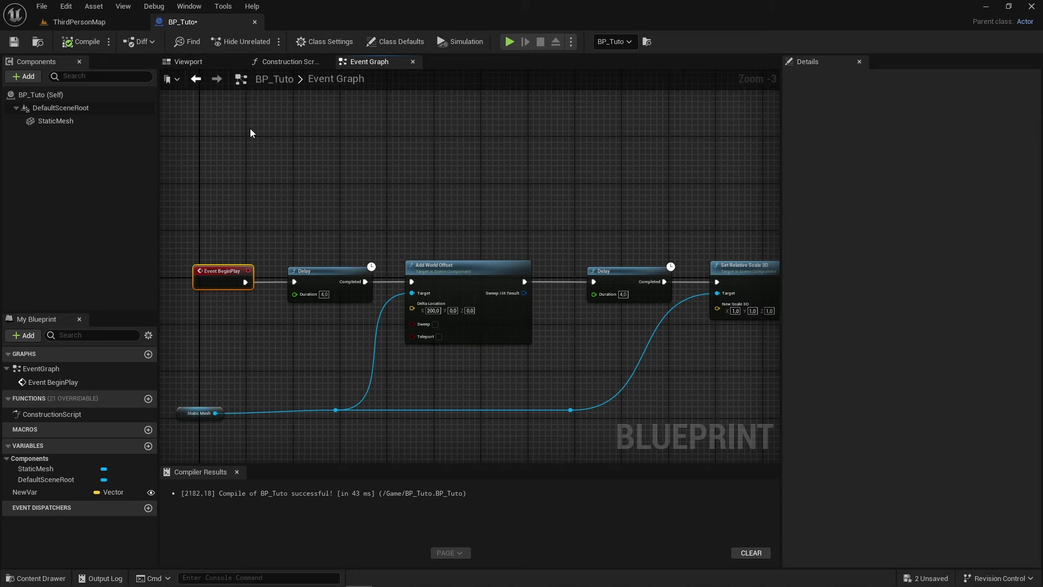